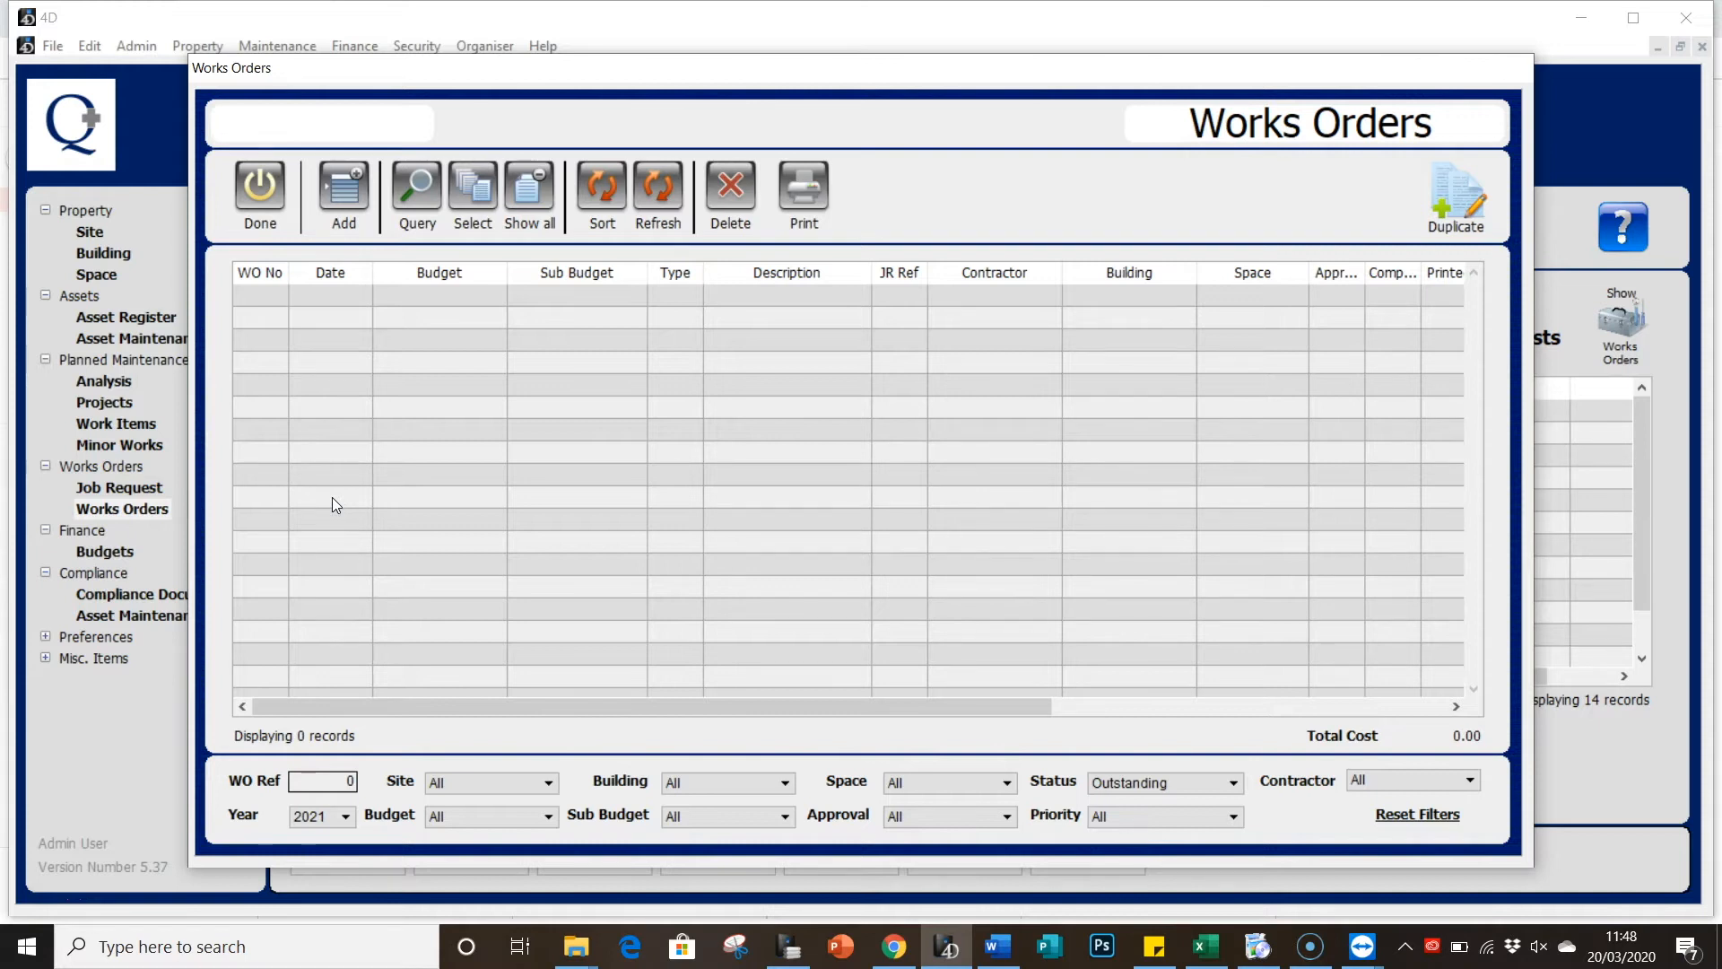
Step: Create a blank new works order and view its Estimates / Payments page
click(330, 191)
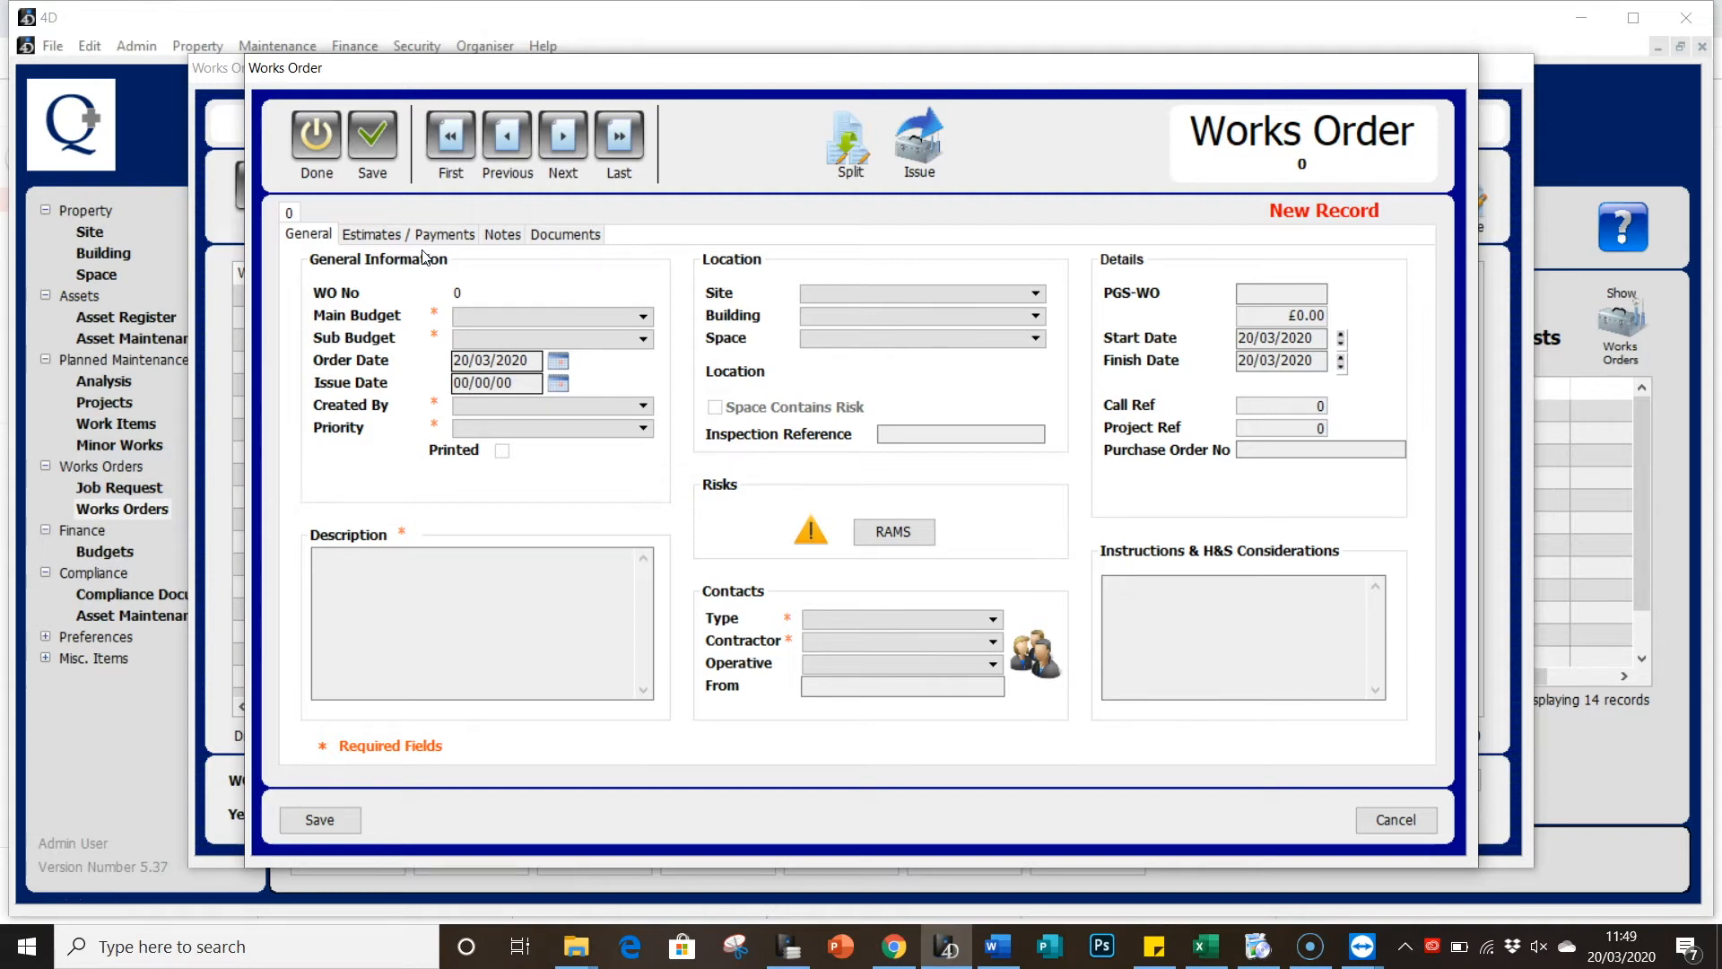
click(428, 235)
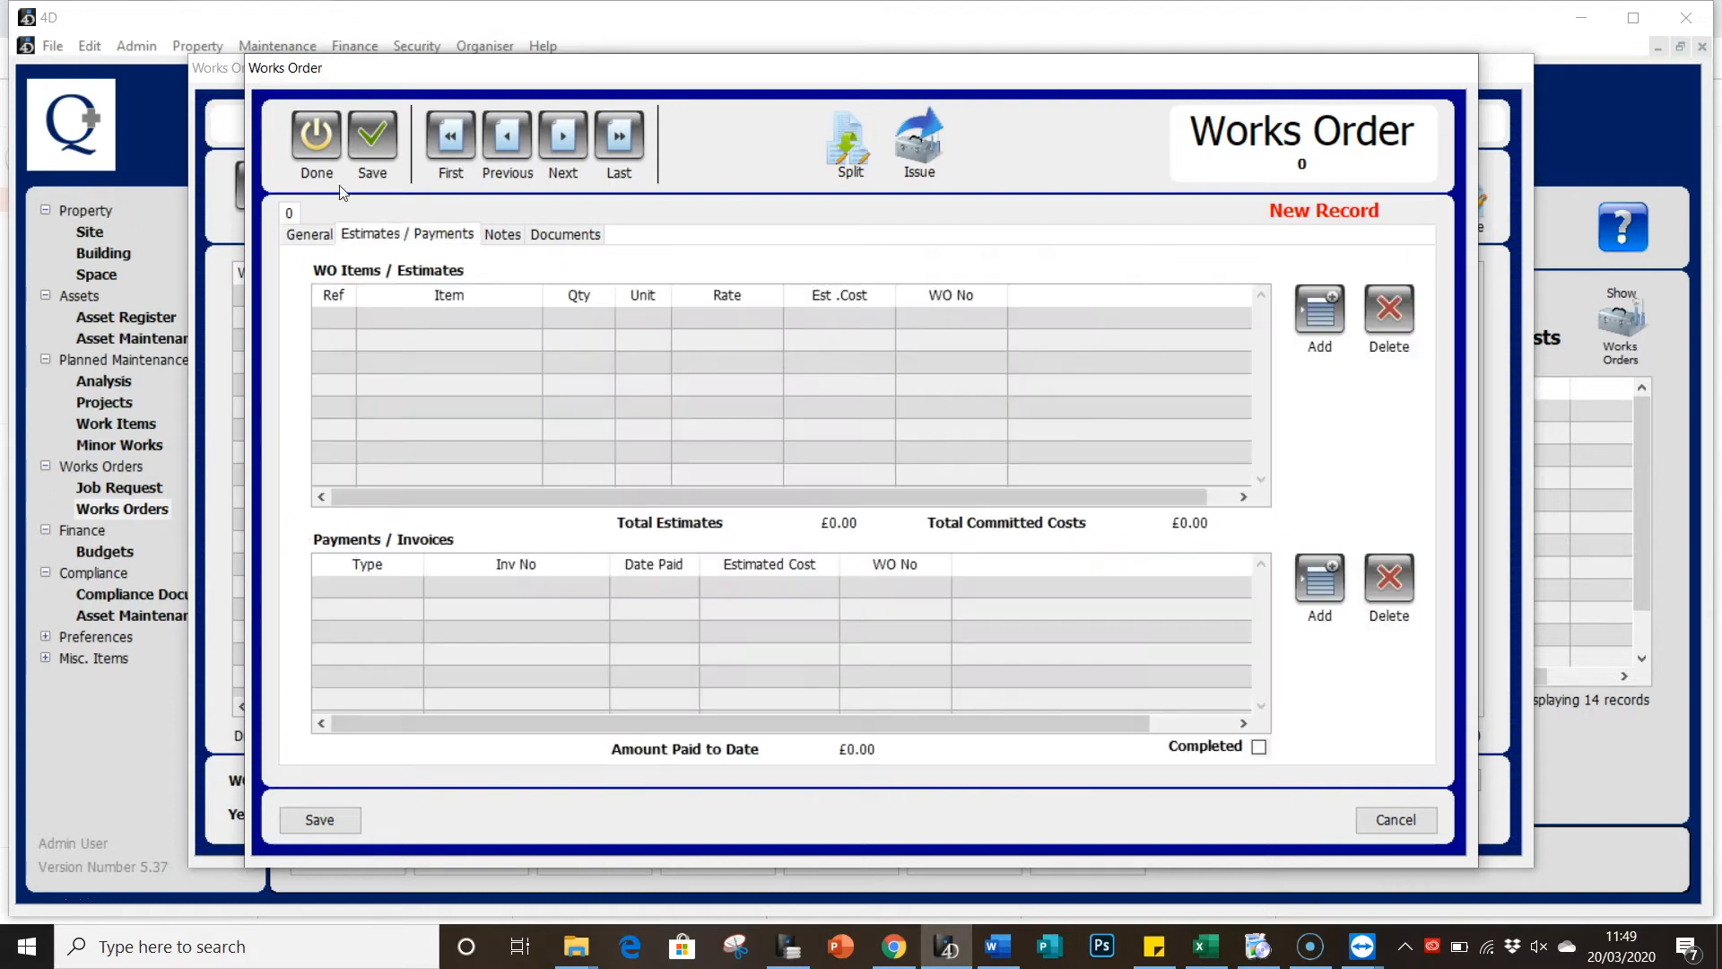
click(466, 296)
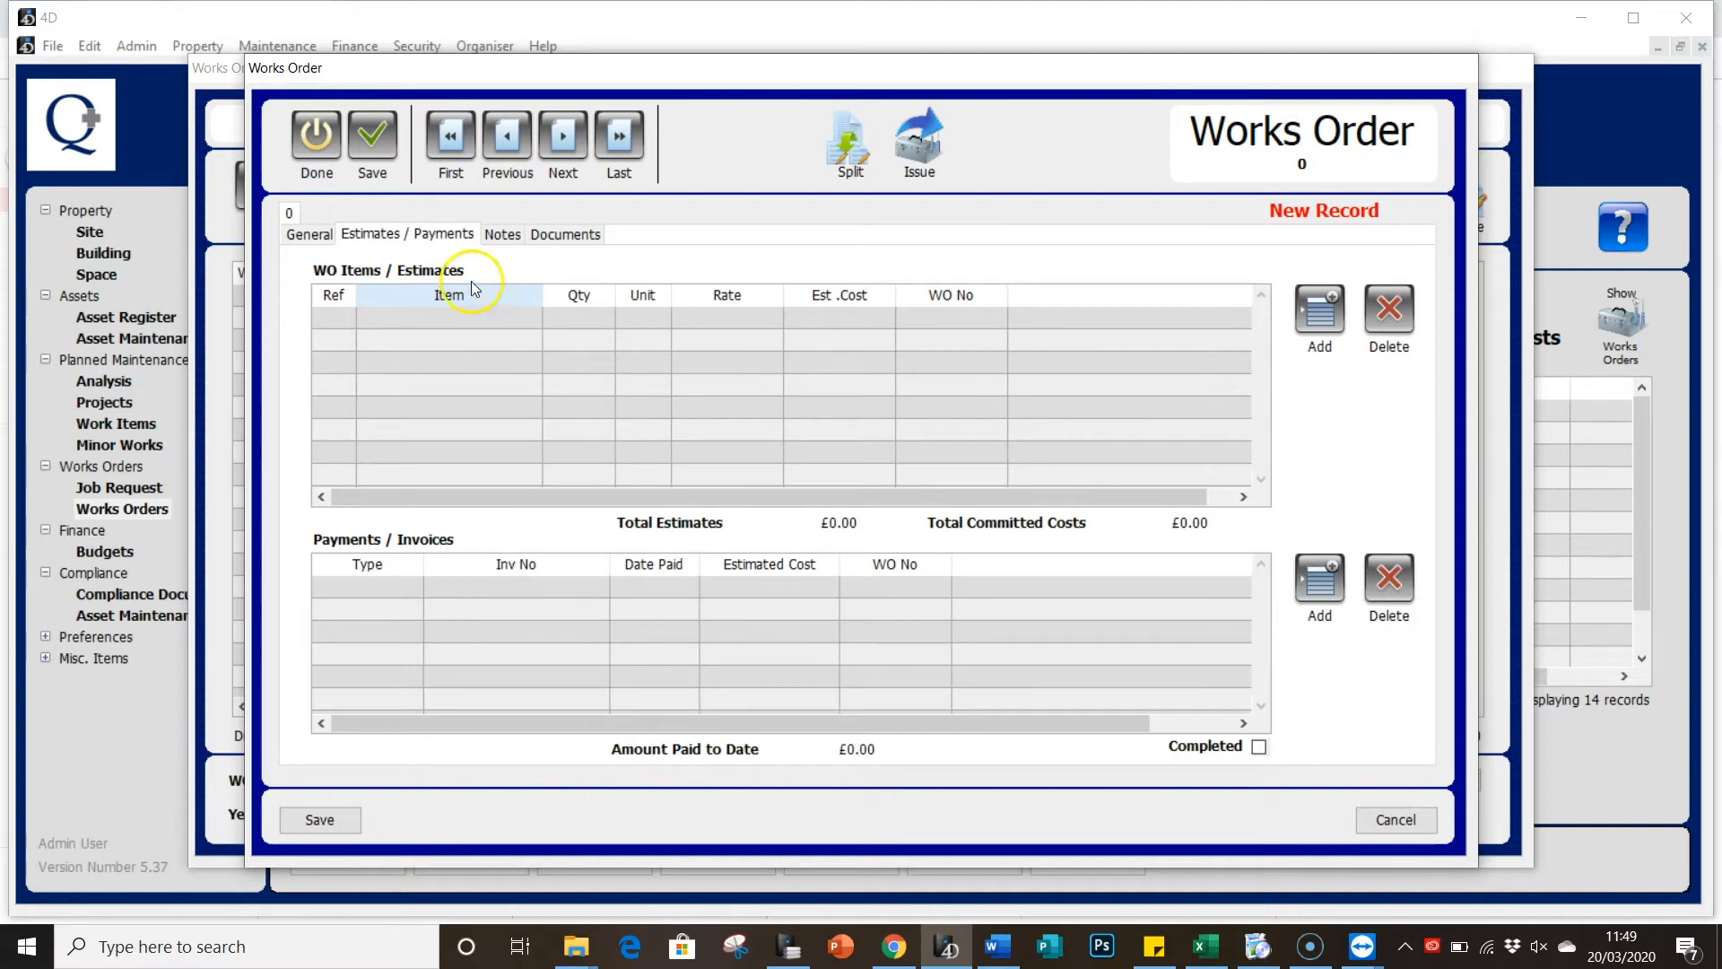
Step: Look through the order's Notes and Documents pages, then go back to General details
click(499, 235)
click(502, 242)
click(487, 307)
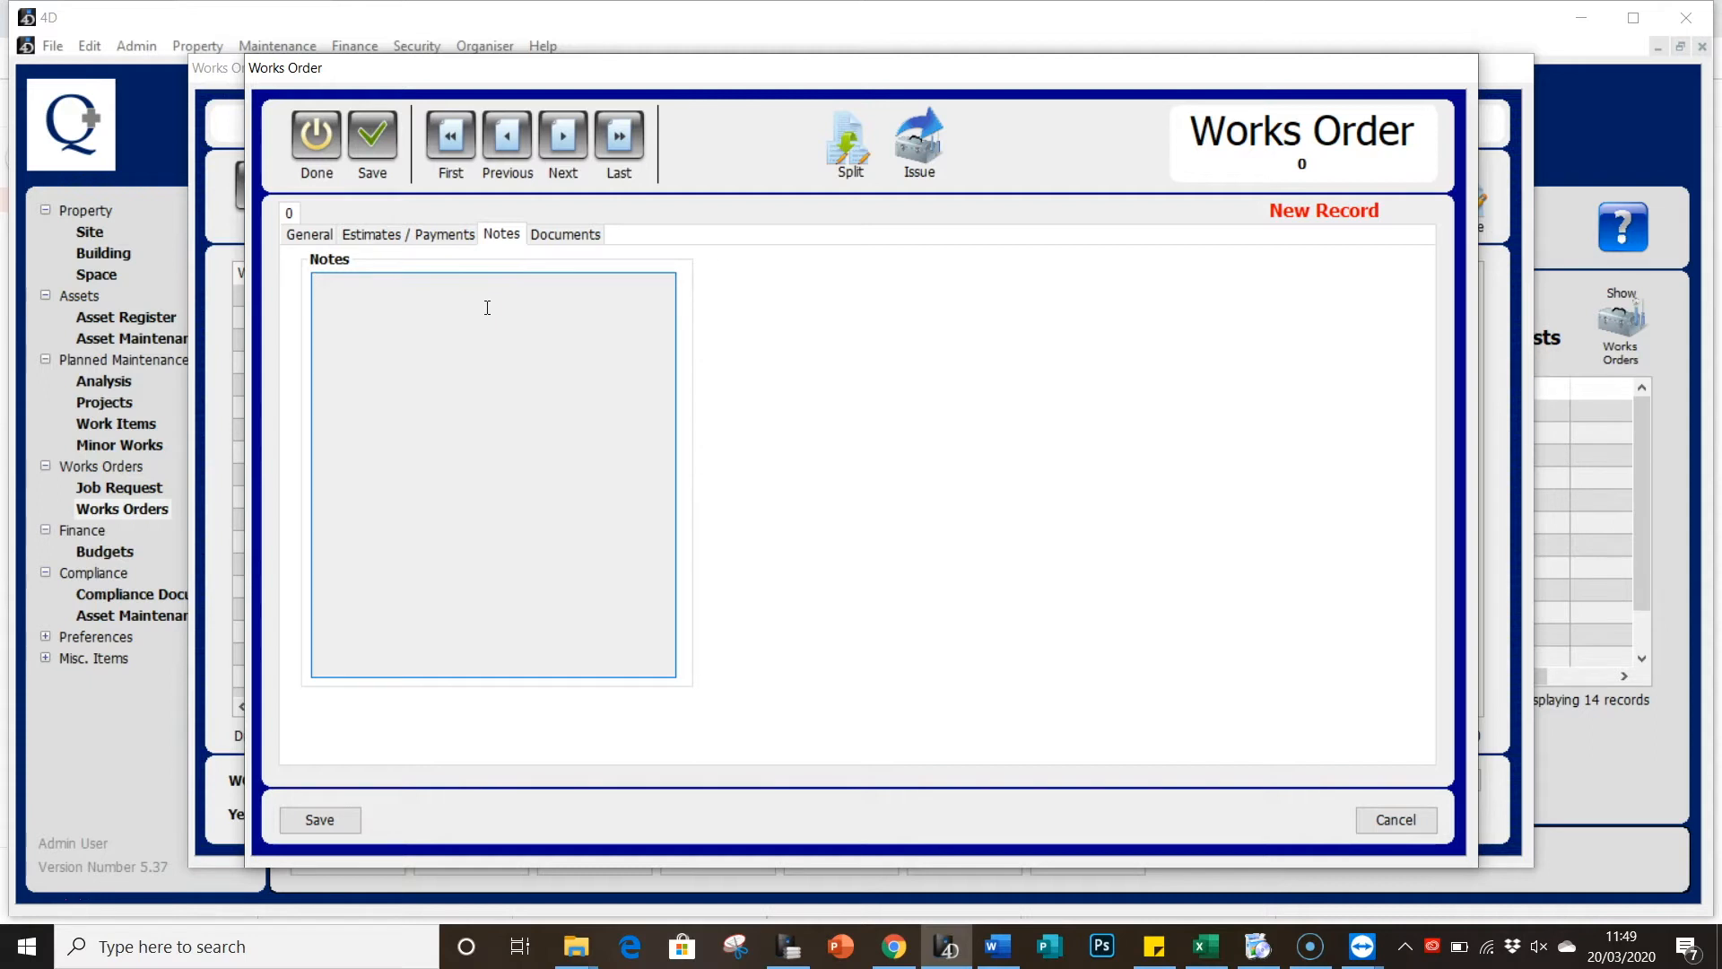
click(553, 238)
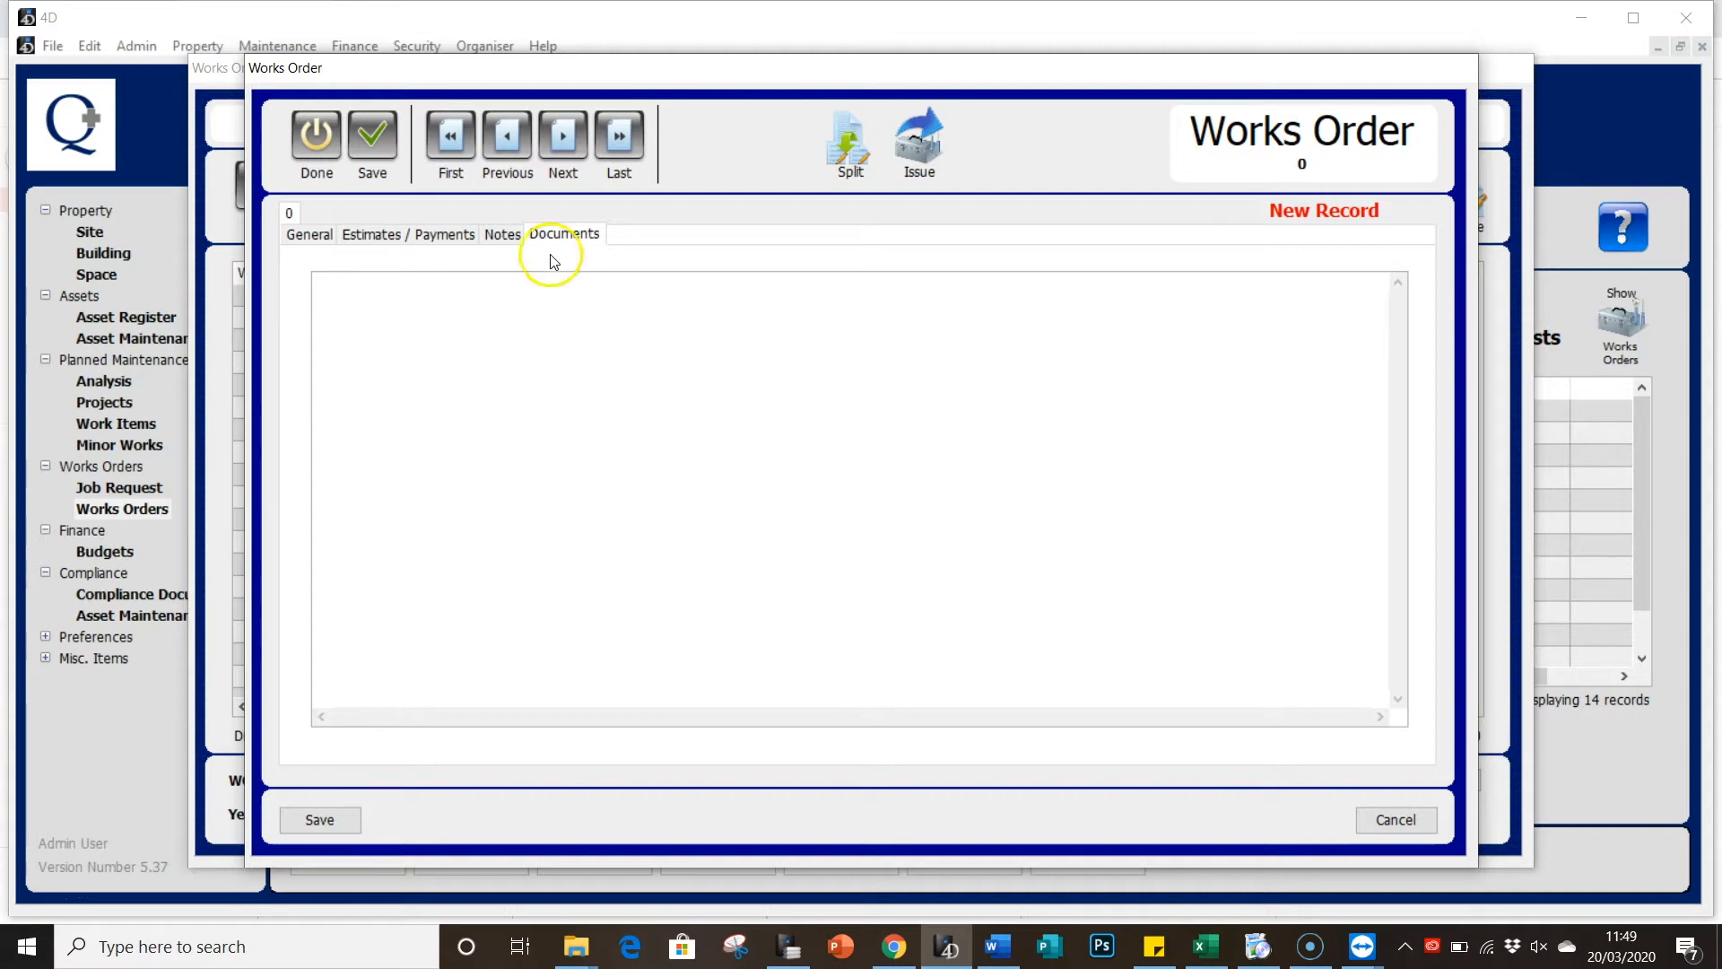
click(307, 240)
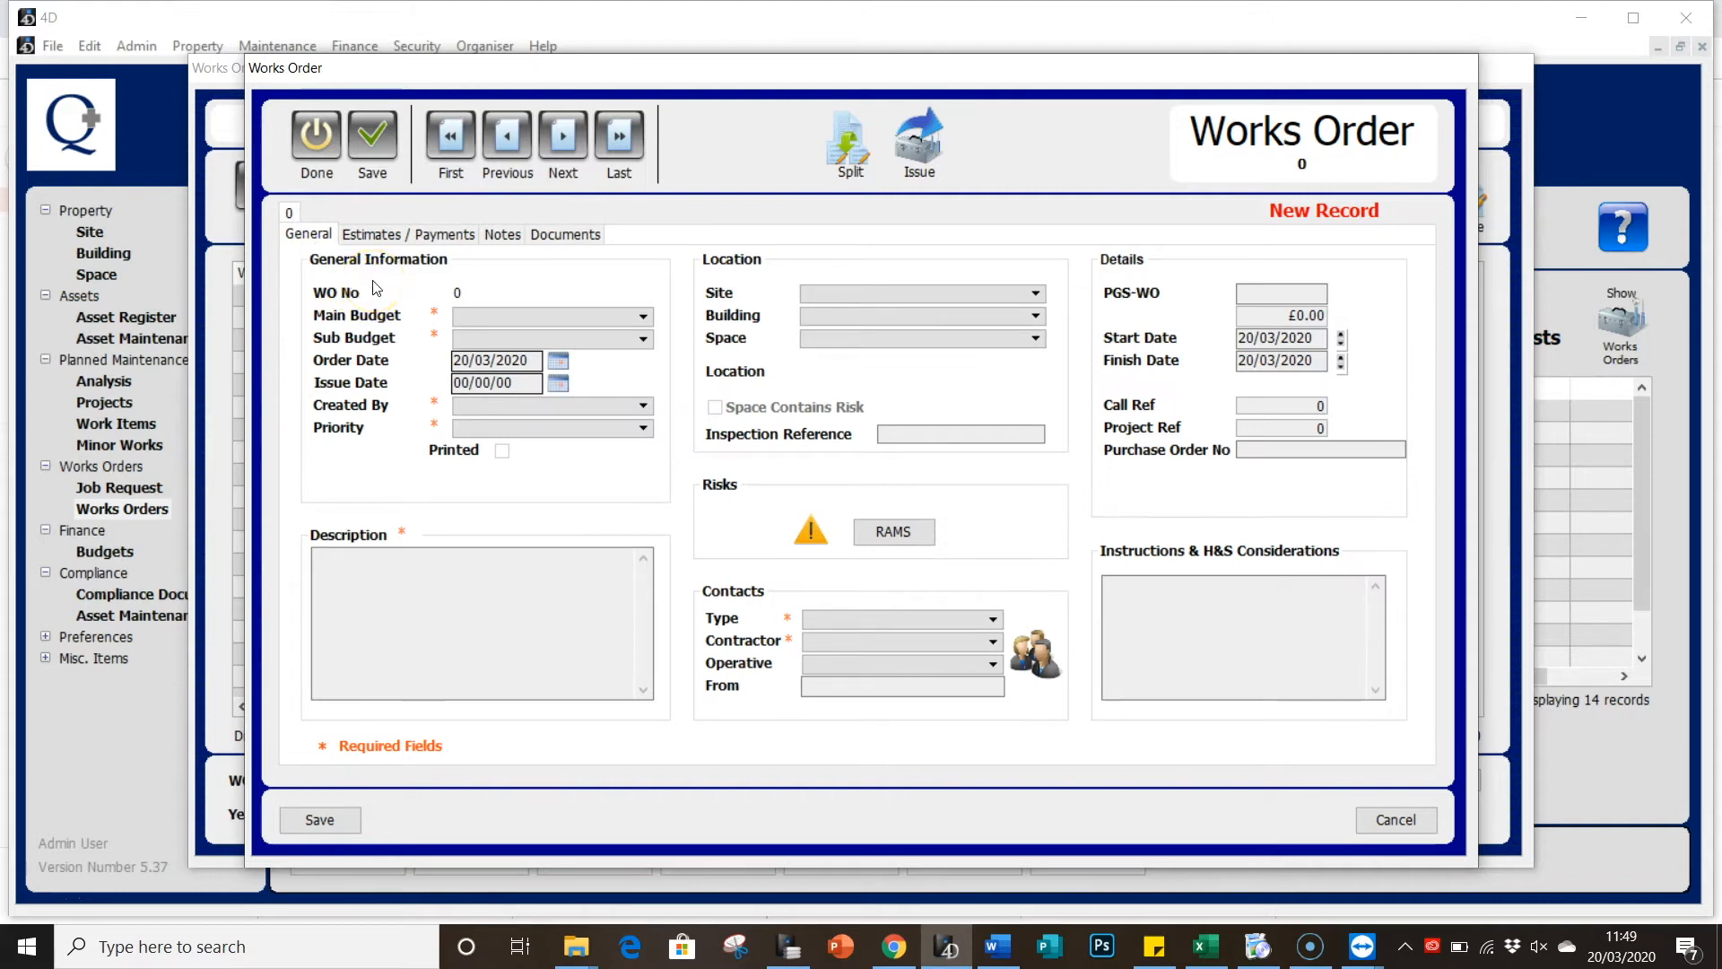
Step: Charge the order to Maintenance / Planned Maintenance, confirming the £20,000.00 available is enough
click(327, 626)
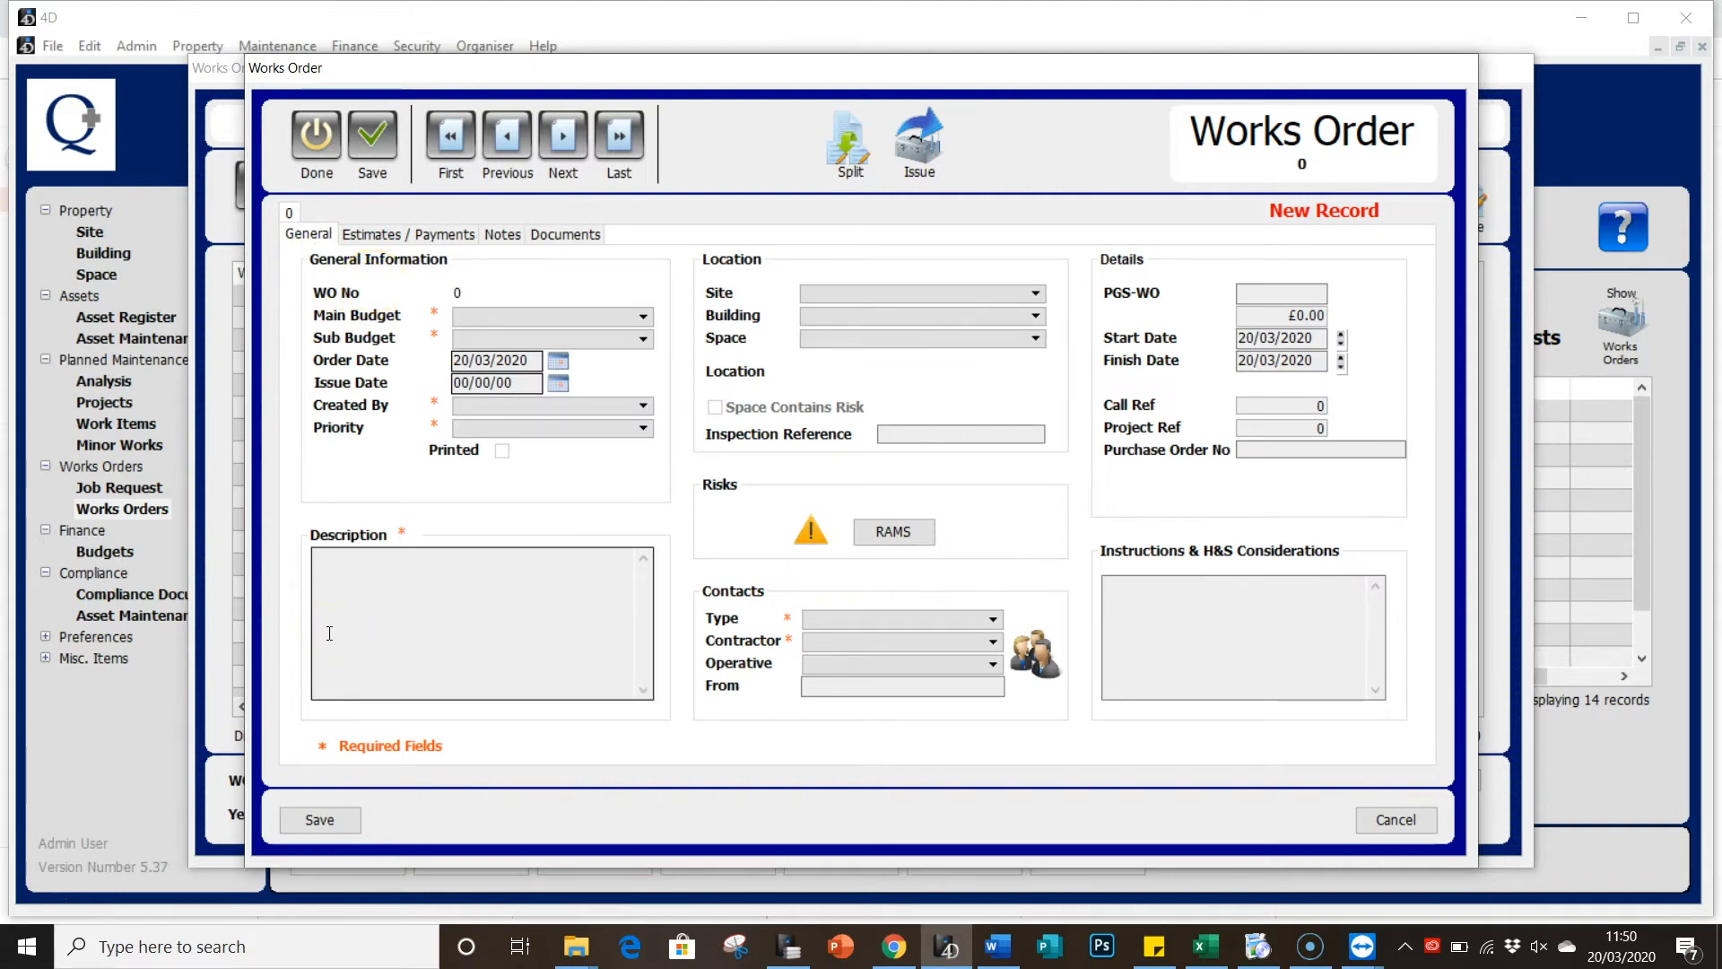
click(460, 318)
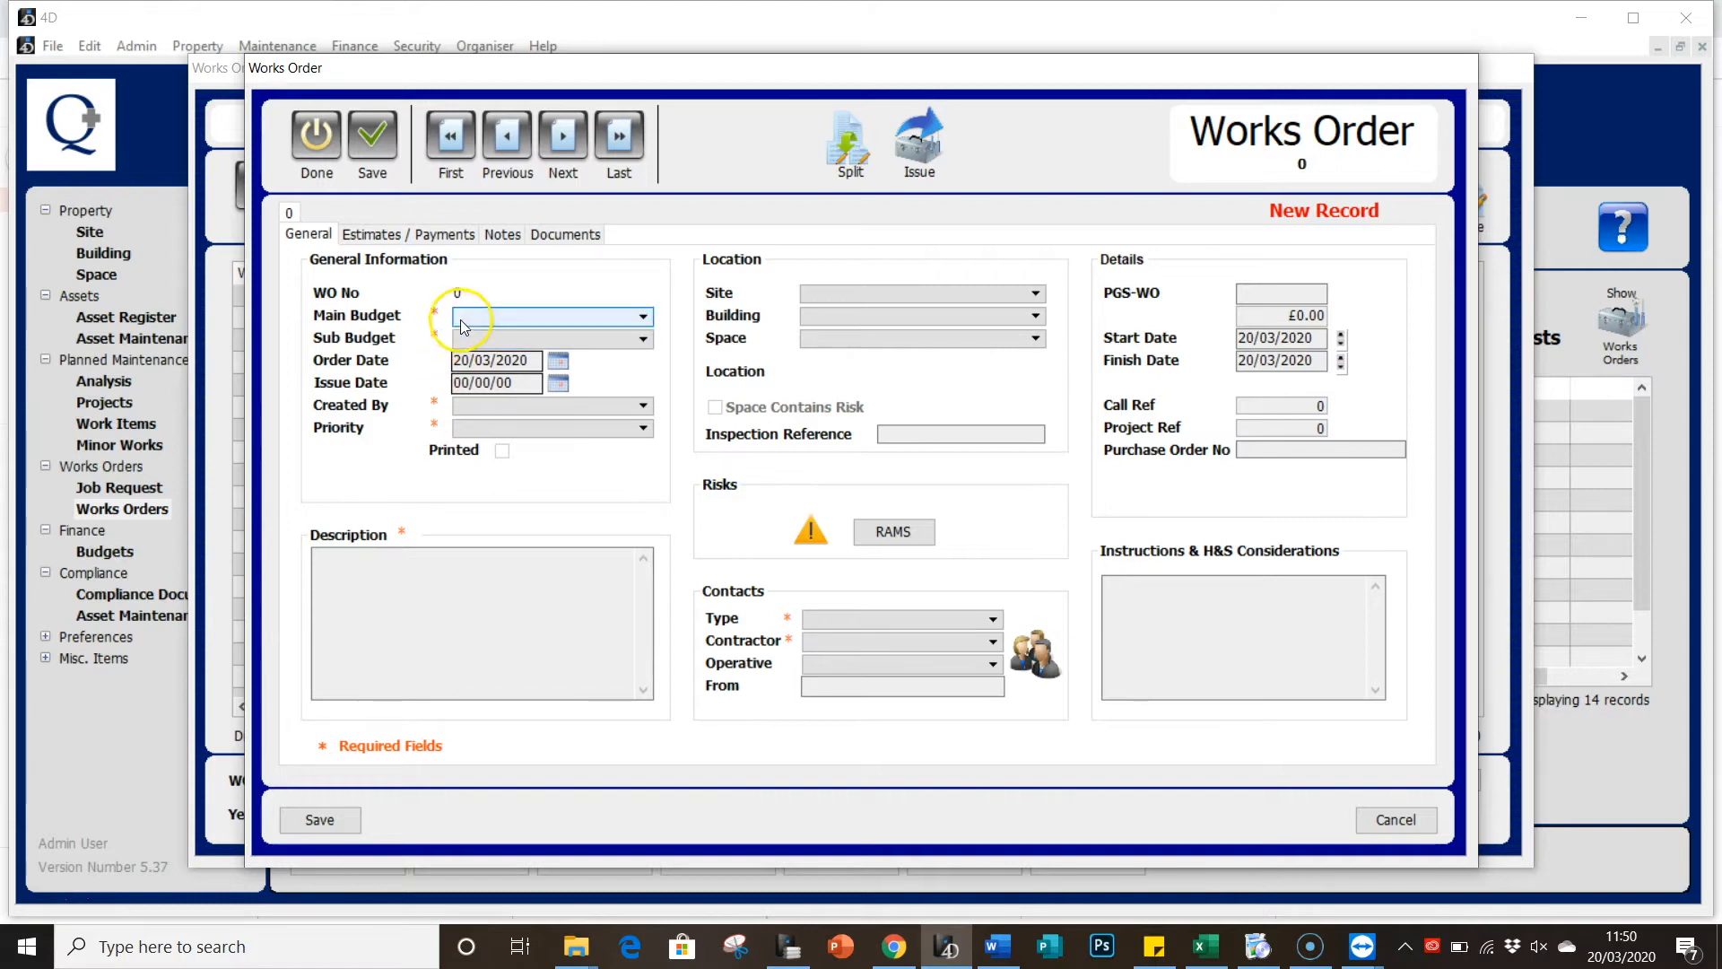
click(471, 353)
click(472, 341)
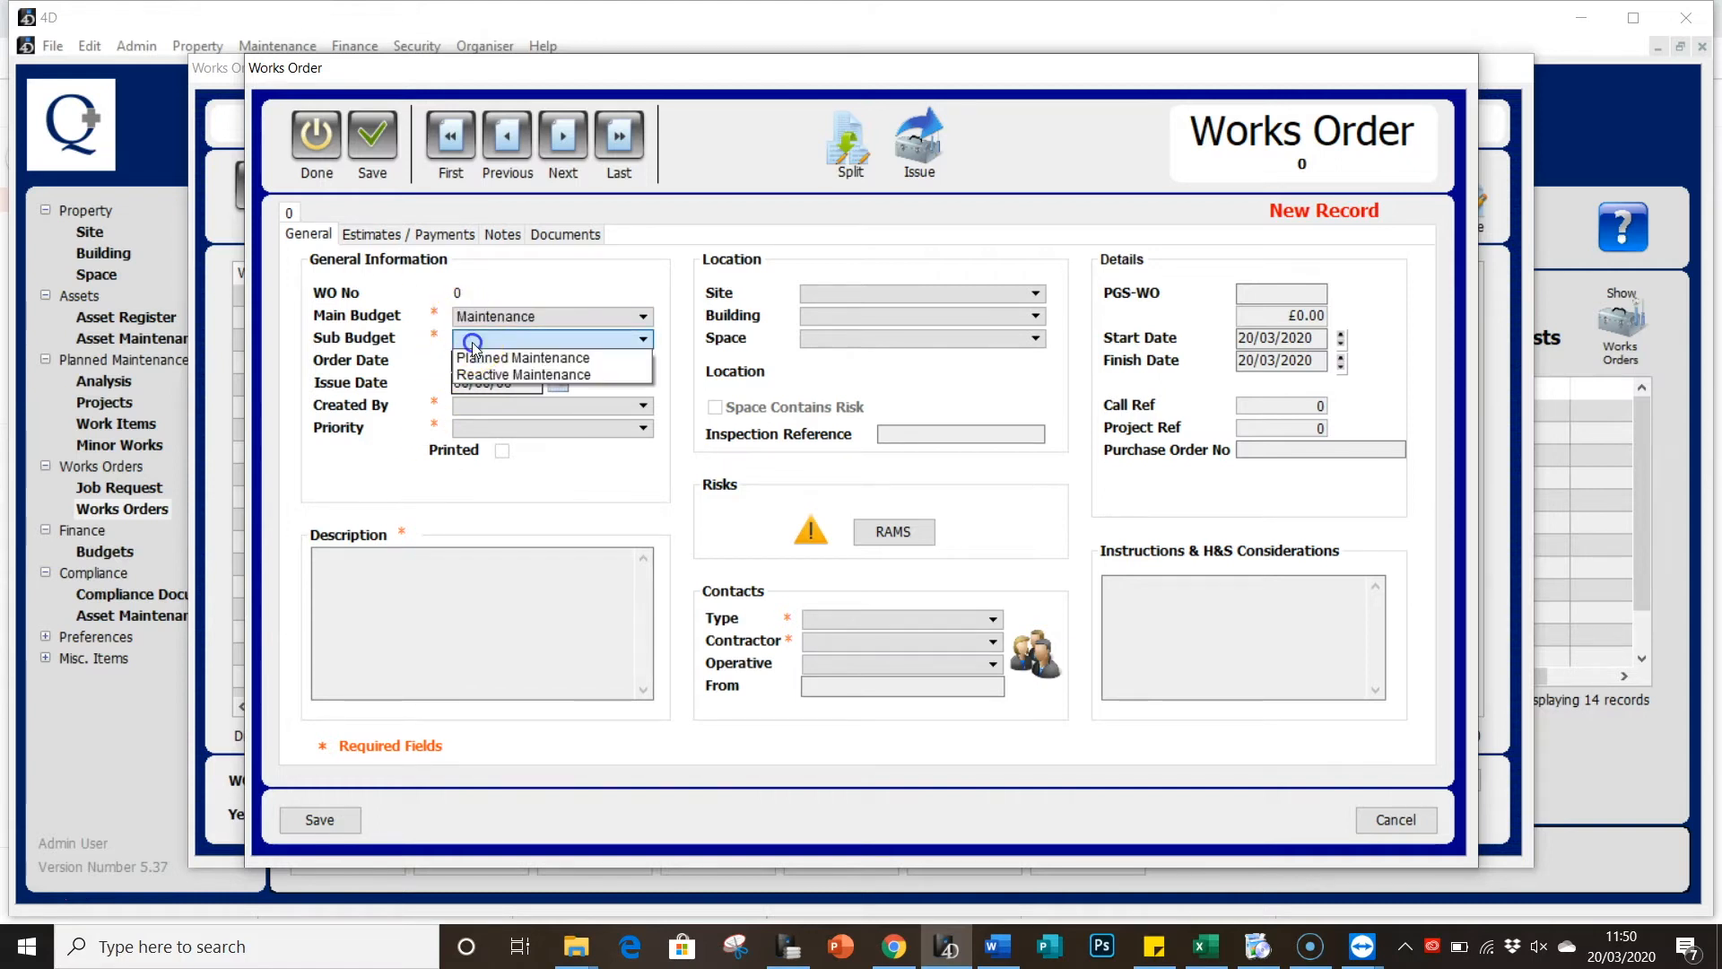
click(478, 358)
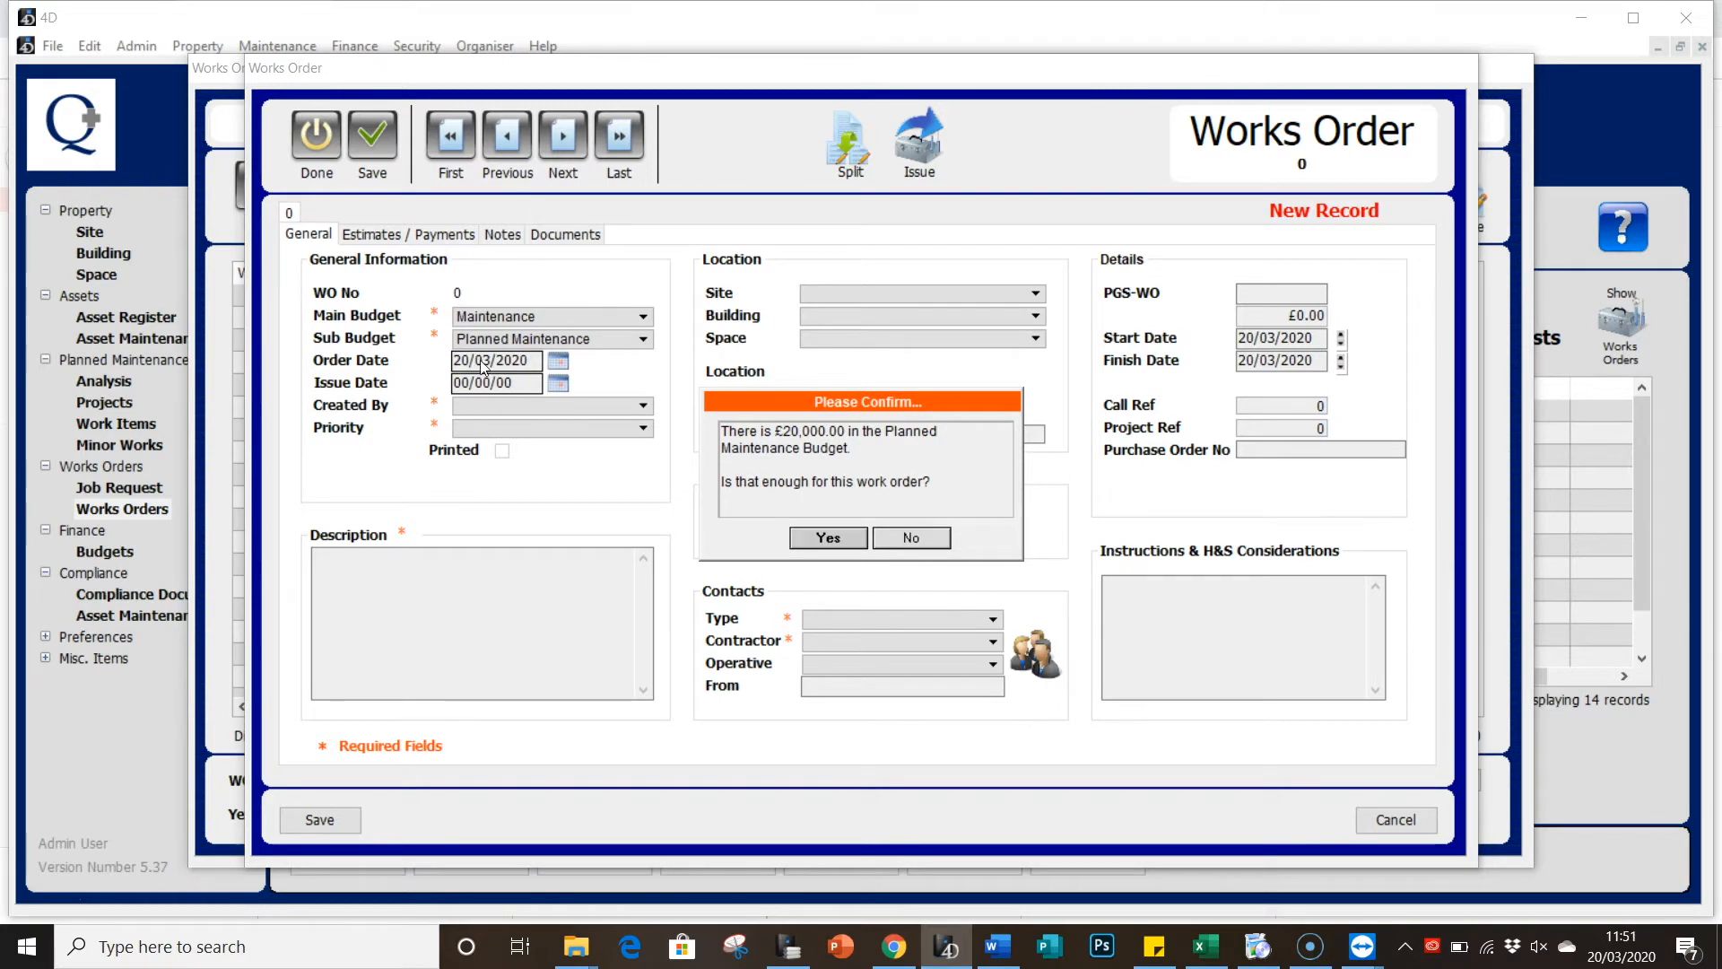
click(801, 540)
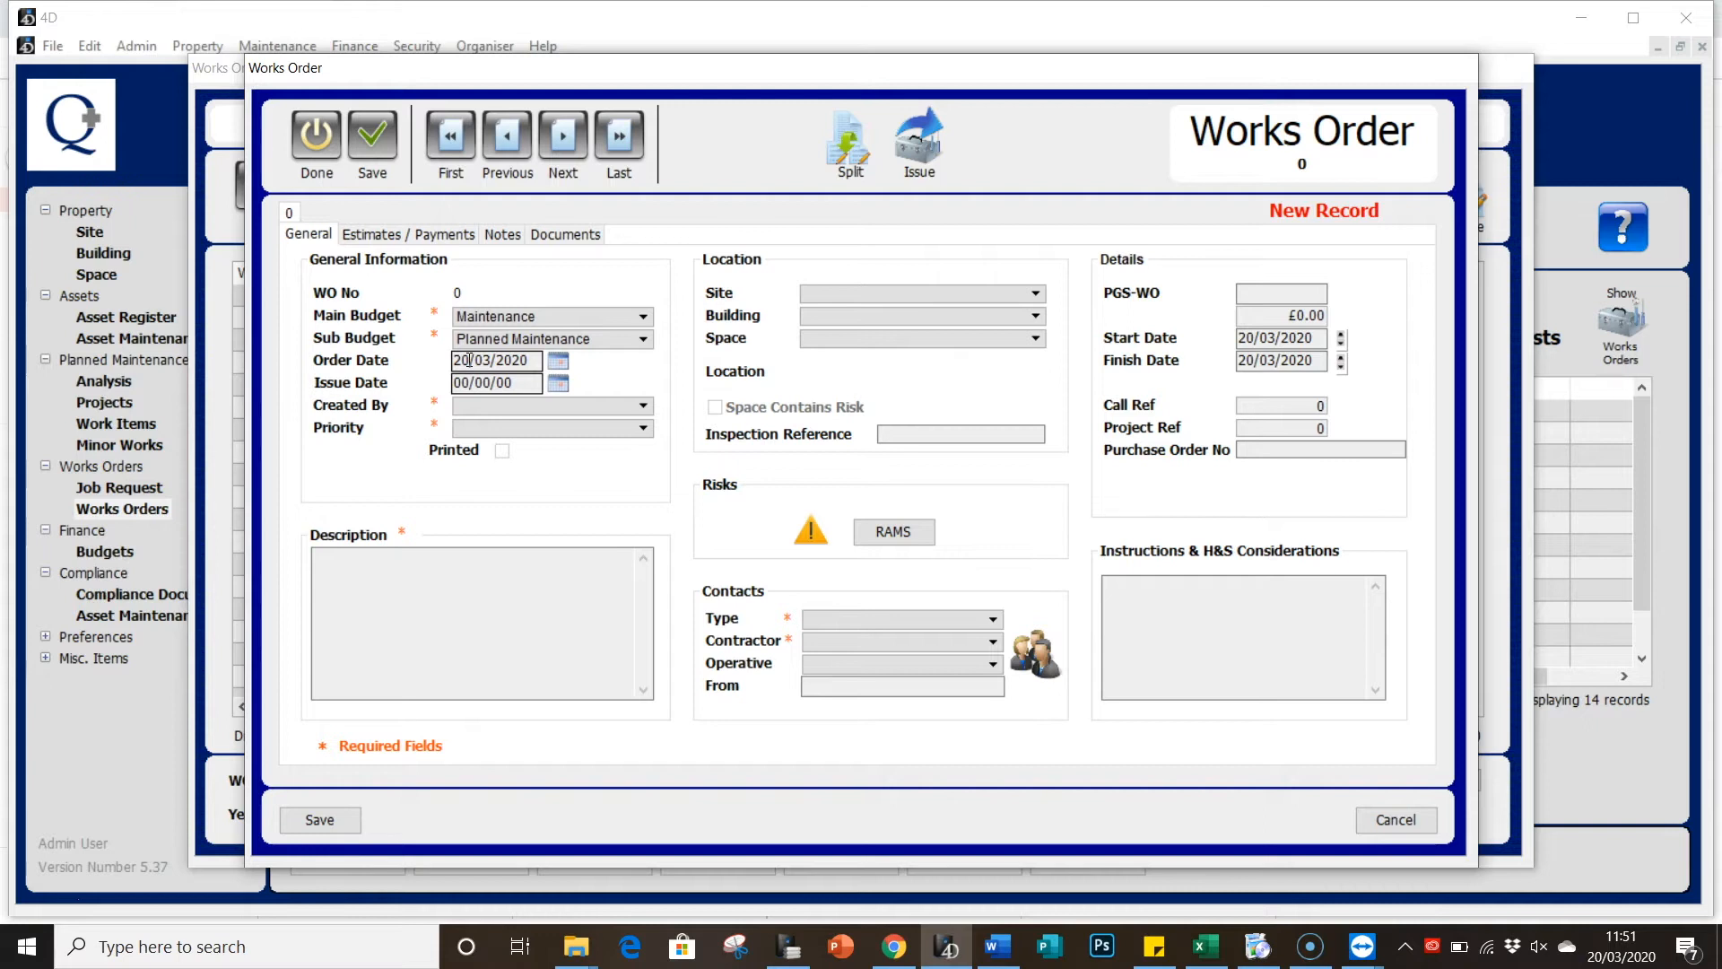
click(519, 386)
Step: Set Created By to a staff member, Priority to 7 Days, and describe 'Order a new table for the room'
click(503, 408)
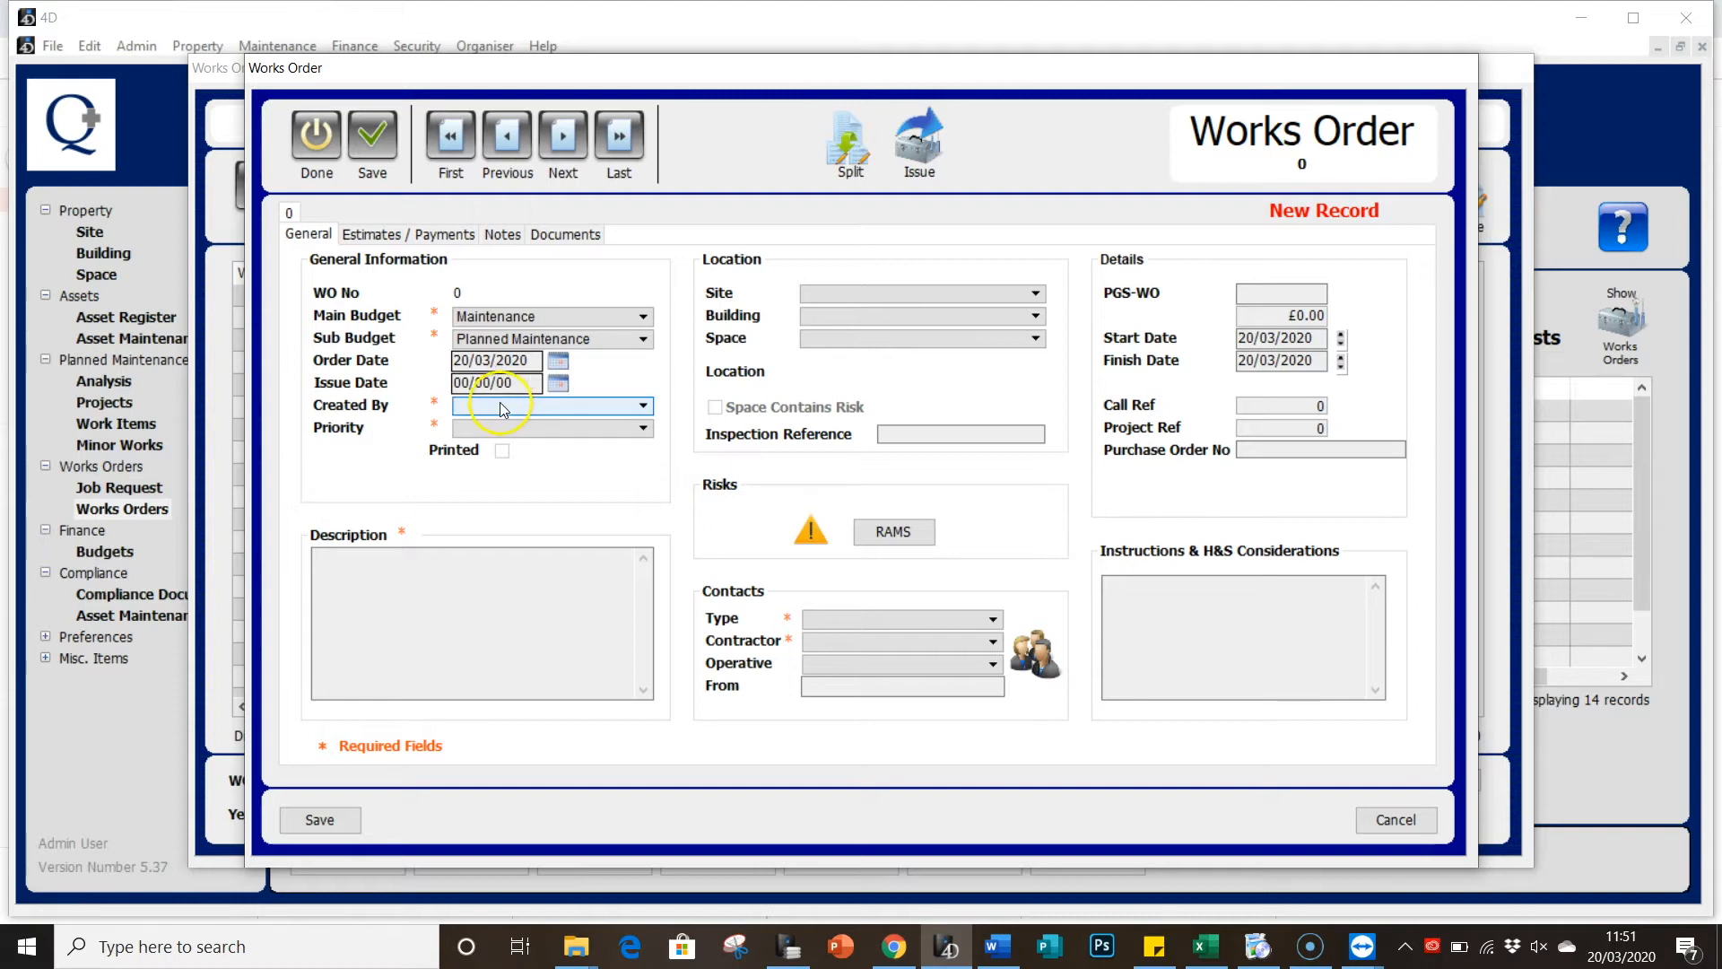
click(499, 404)
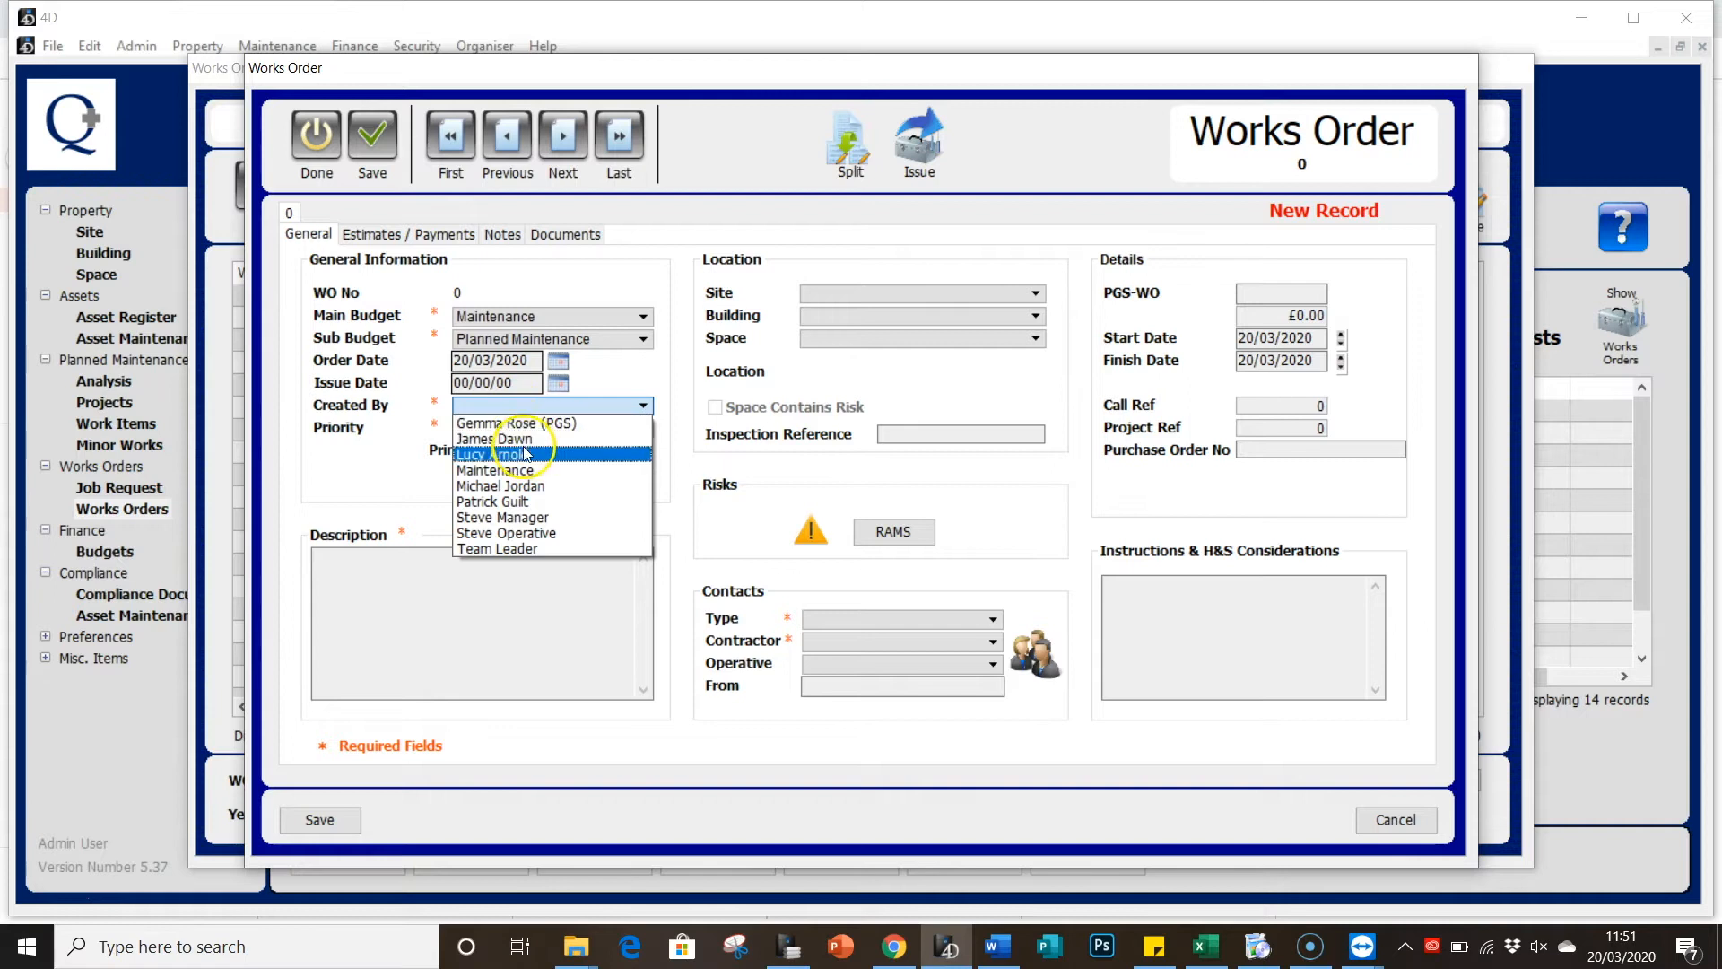
click(529, 504)
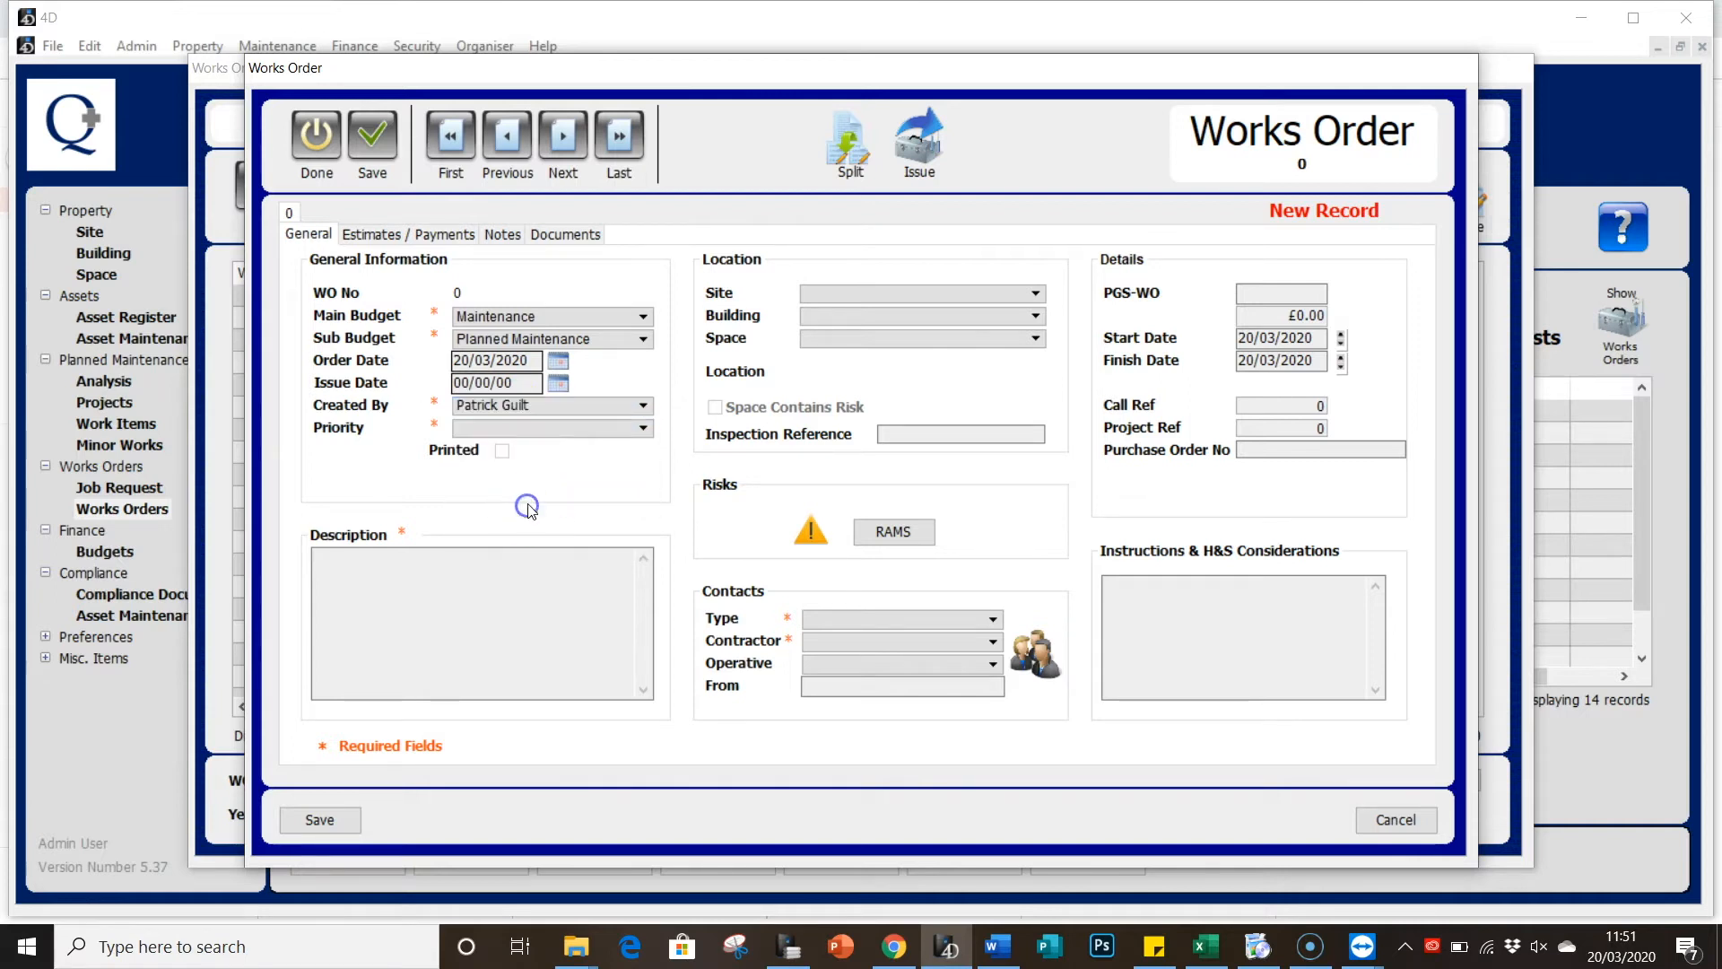
click(528, 434)
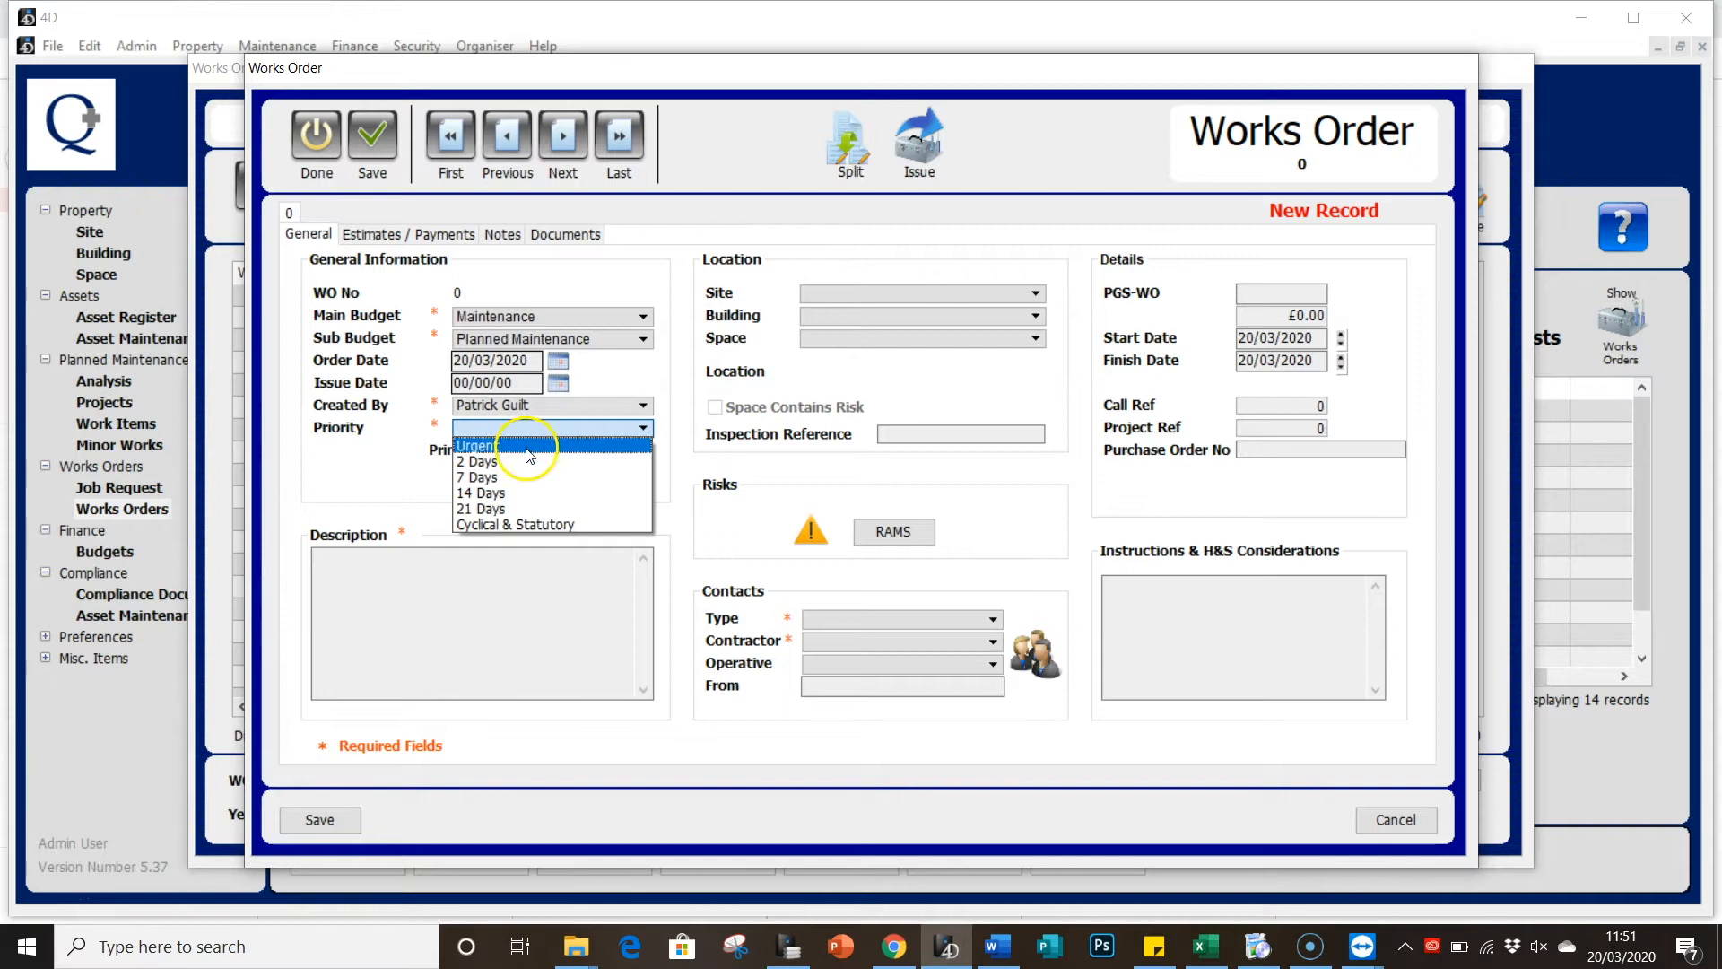
click(522, 480)
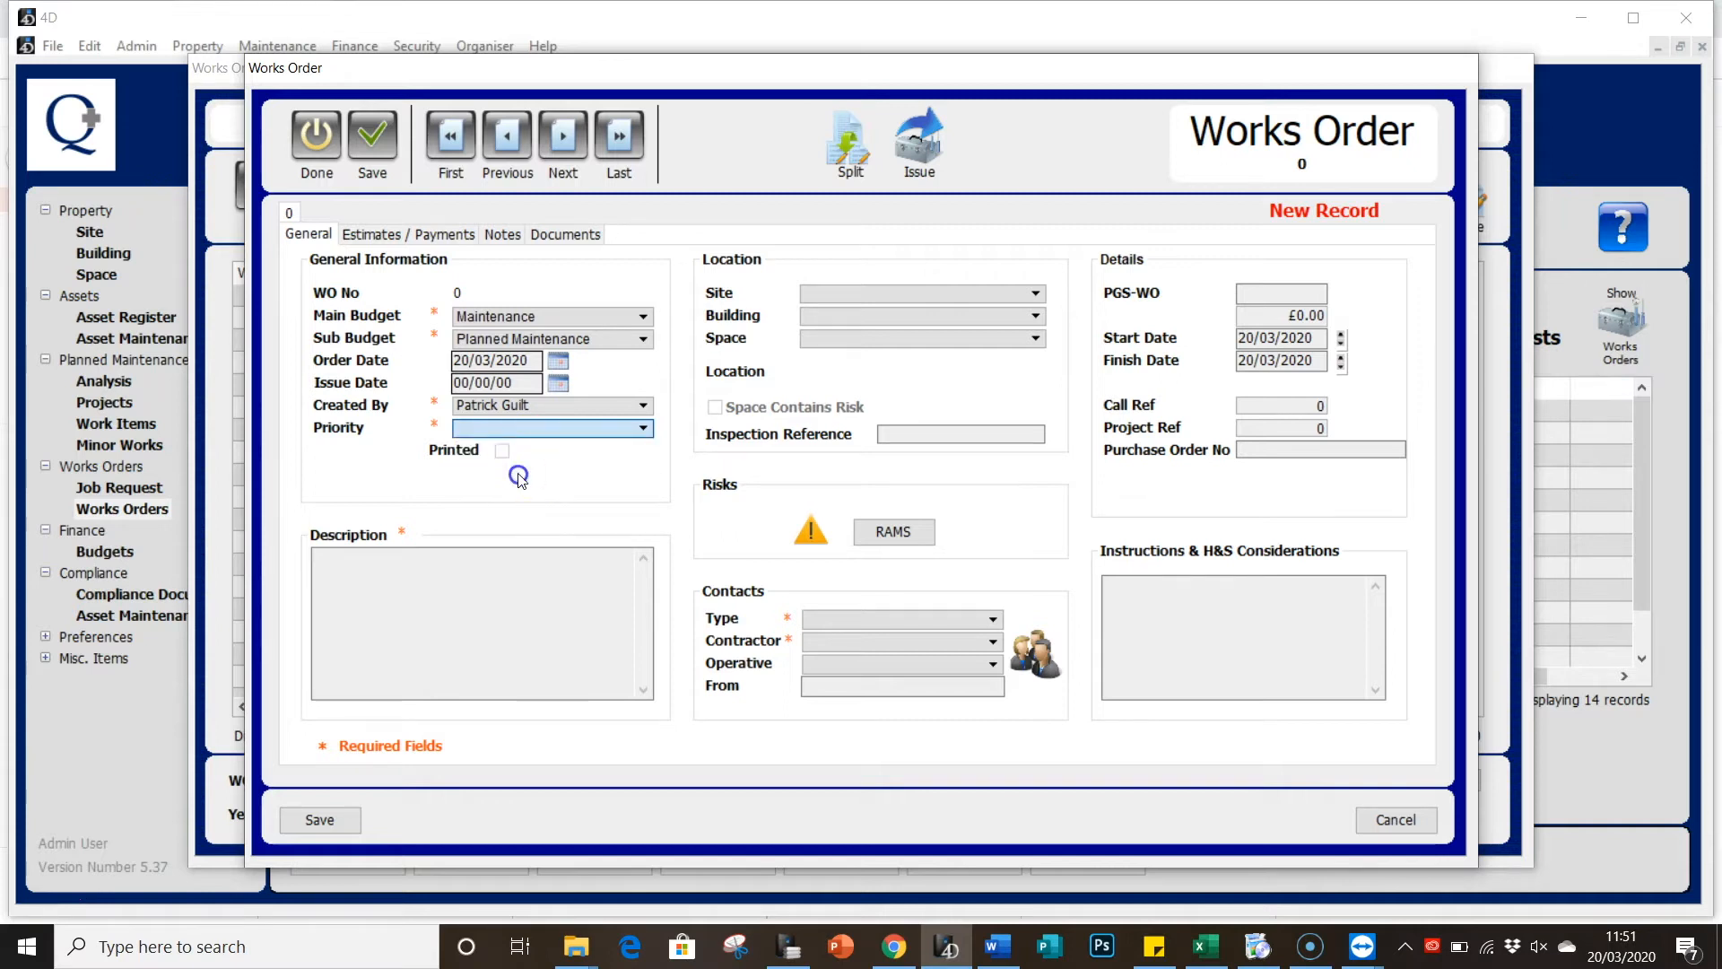
click(482, 597)
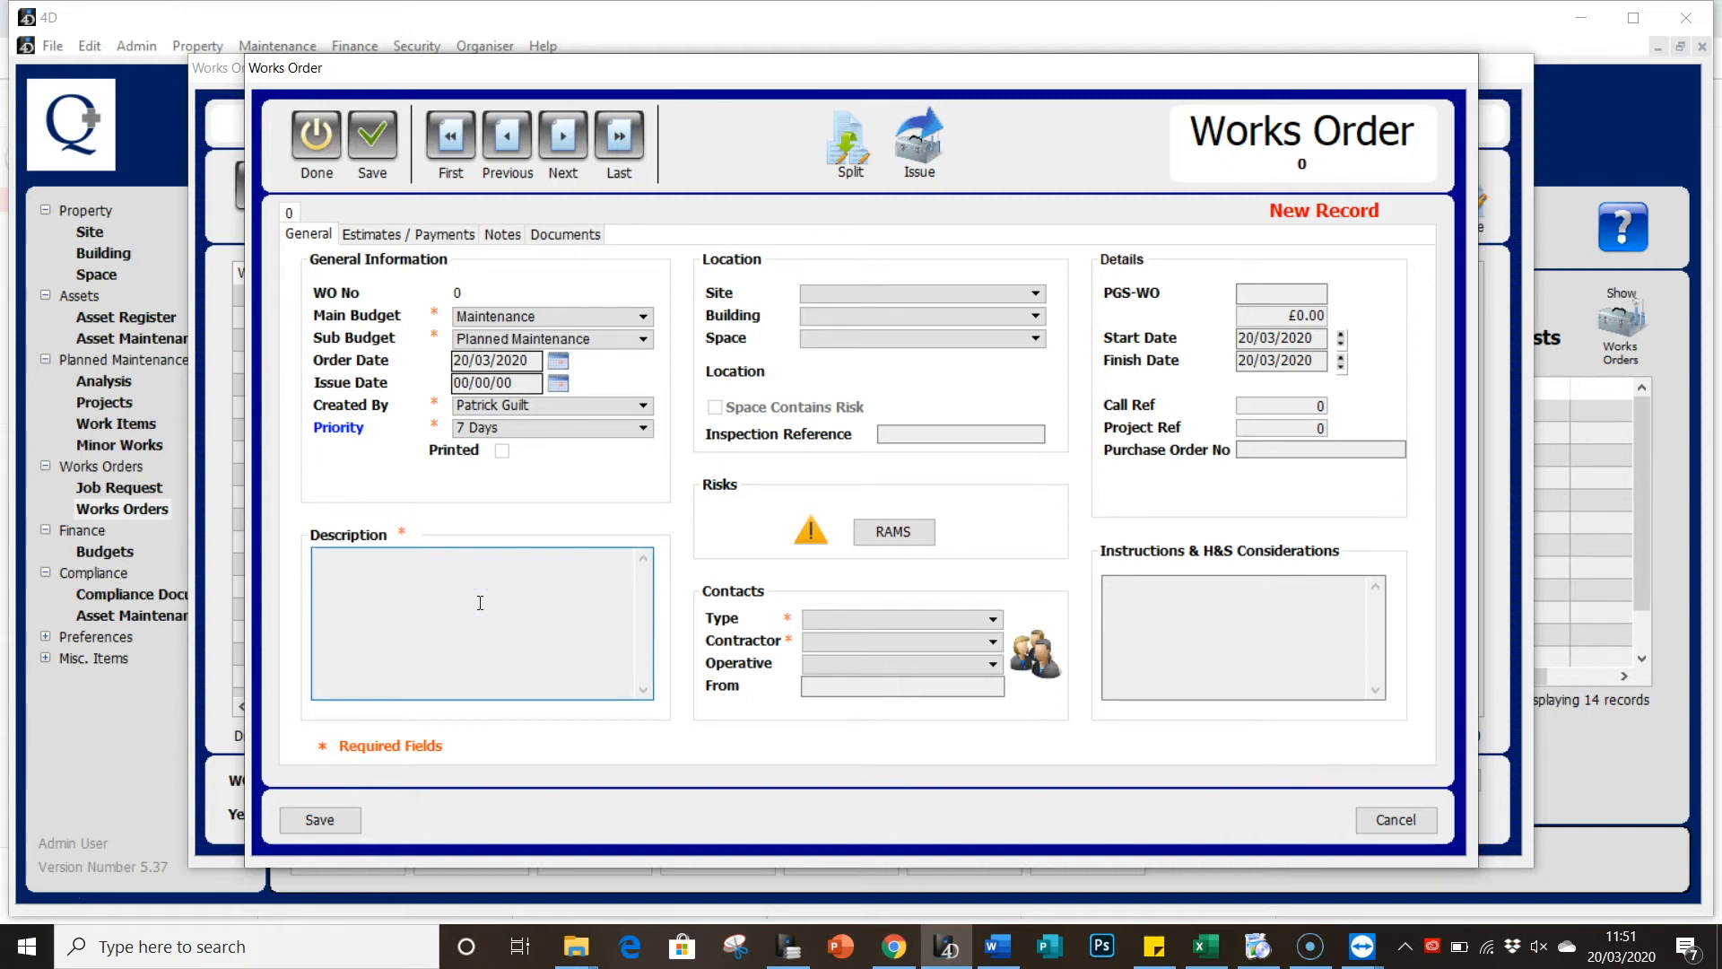
text(Order a new table for the room)
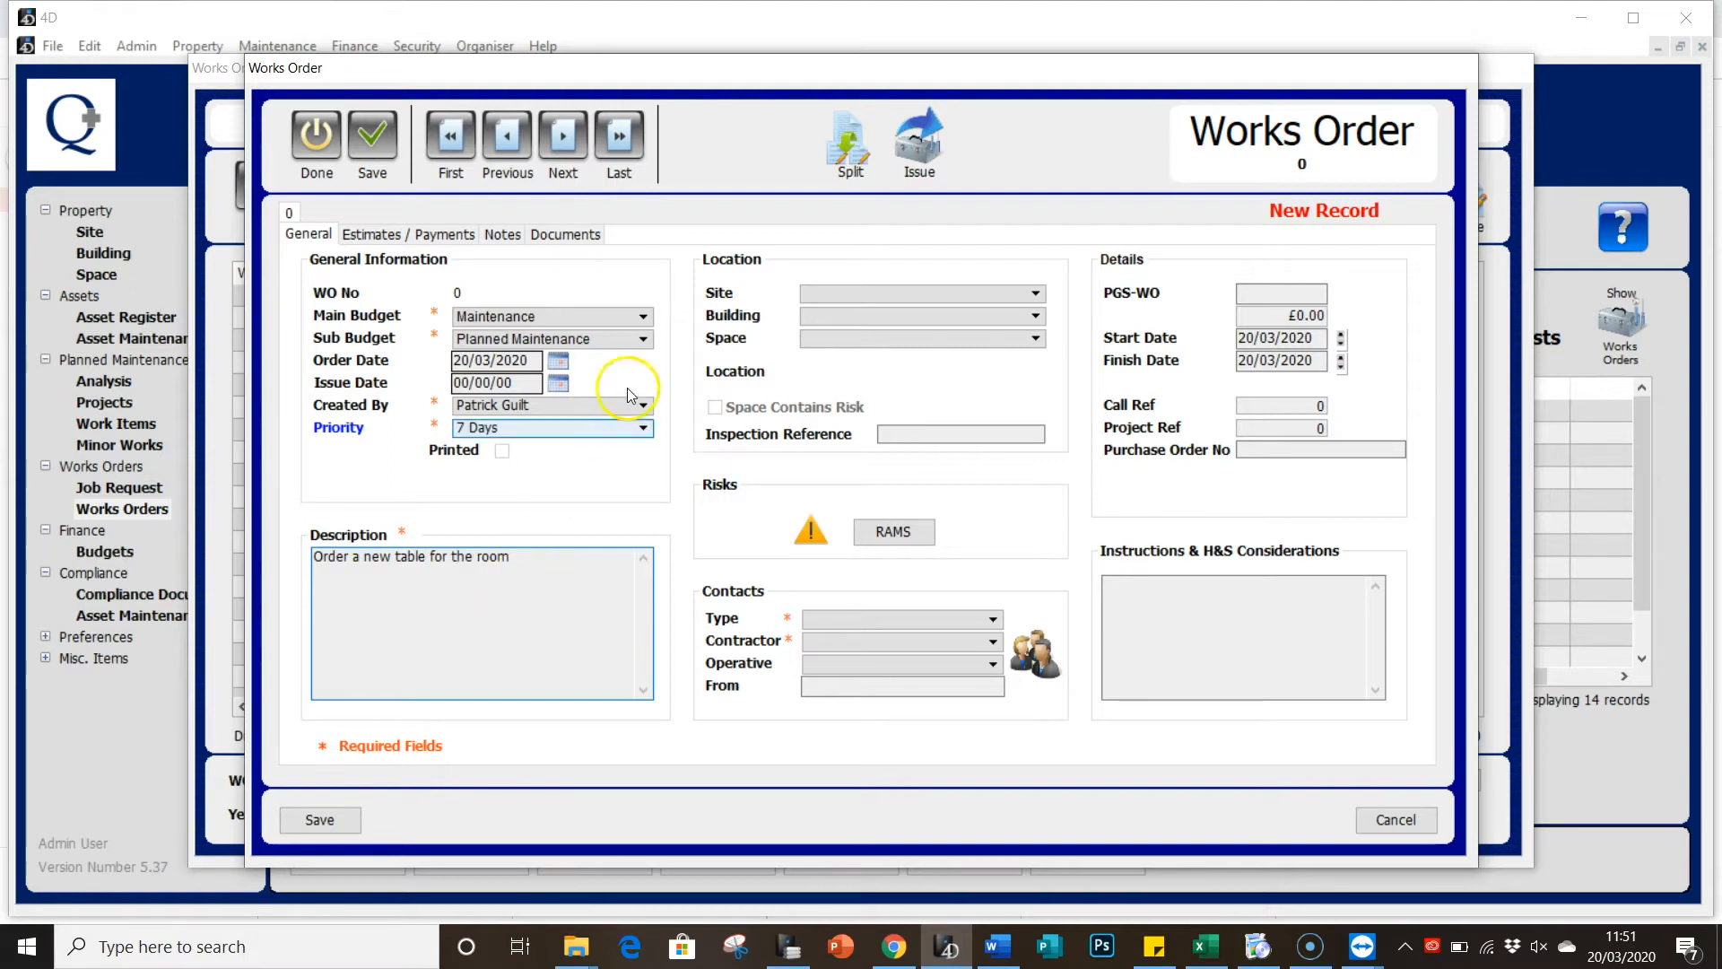
Step: Set the order's location to Main Site, 10 High Street, space NT202 - Board Room
click(838, 298)
click(835, 294)
click(844, 358)
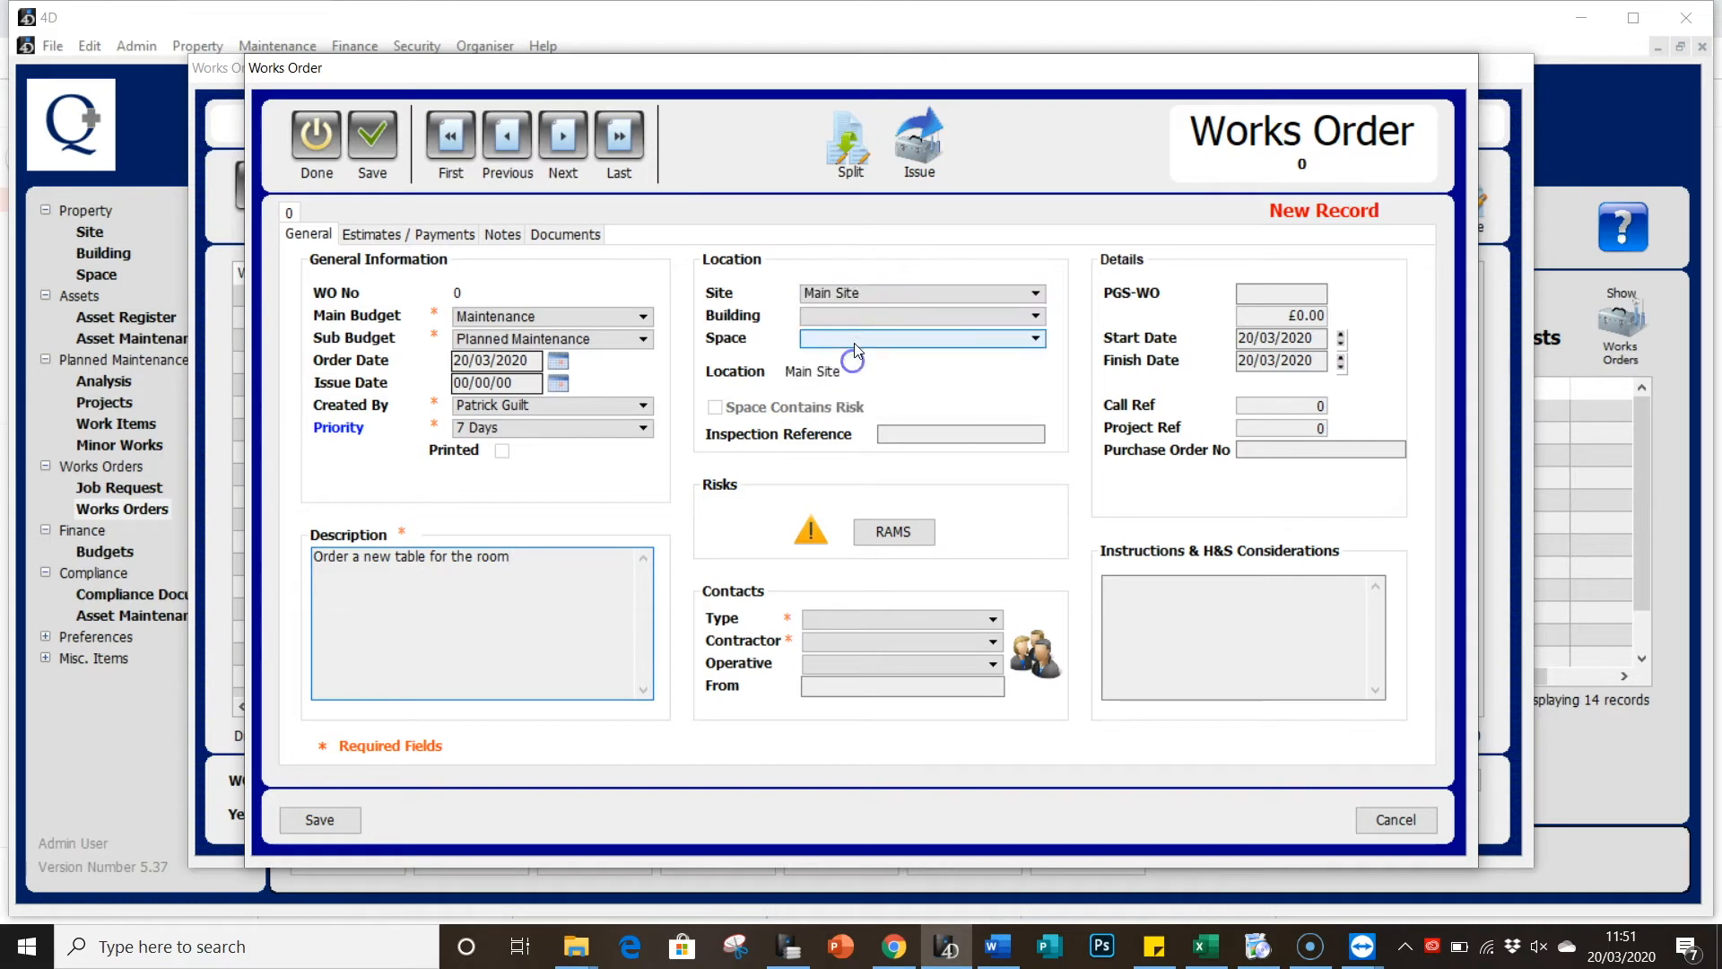
click(853, 316)
click(854, 333)
click(853, 338)
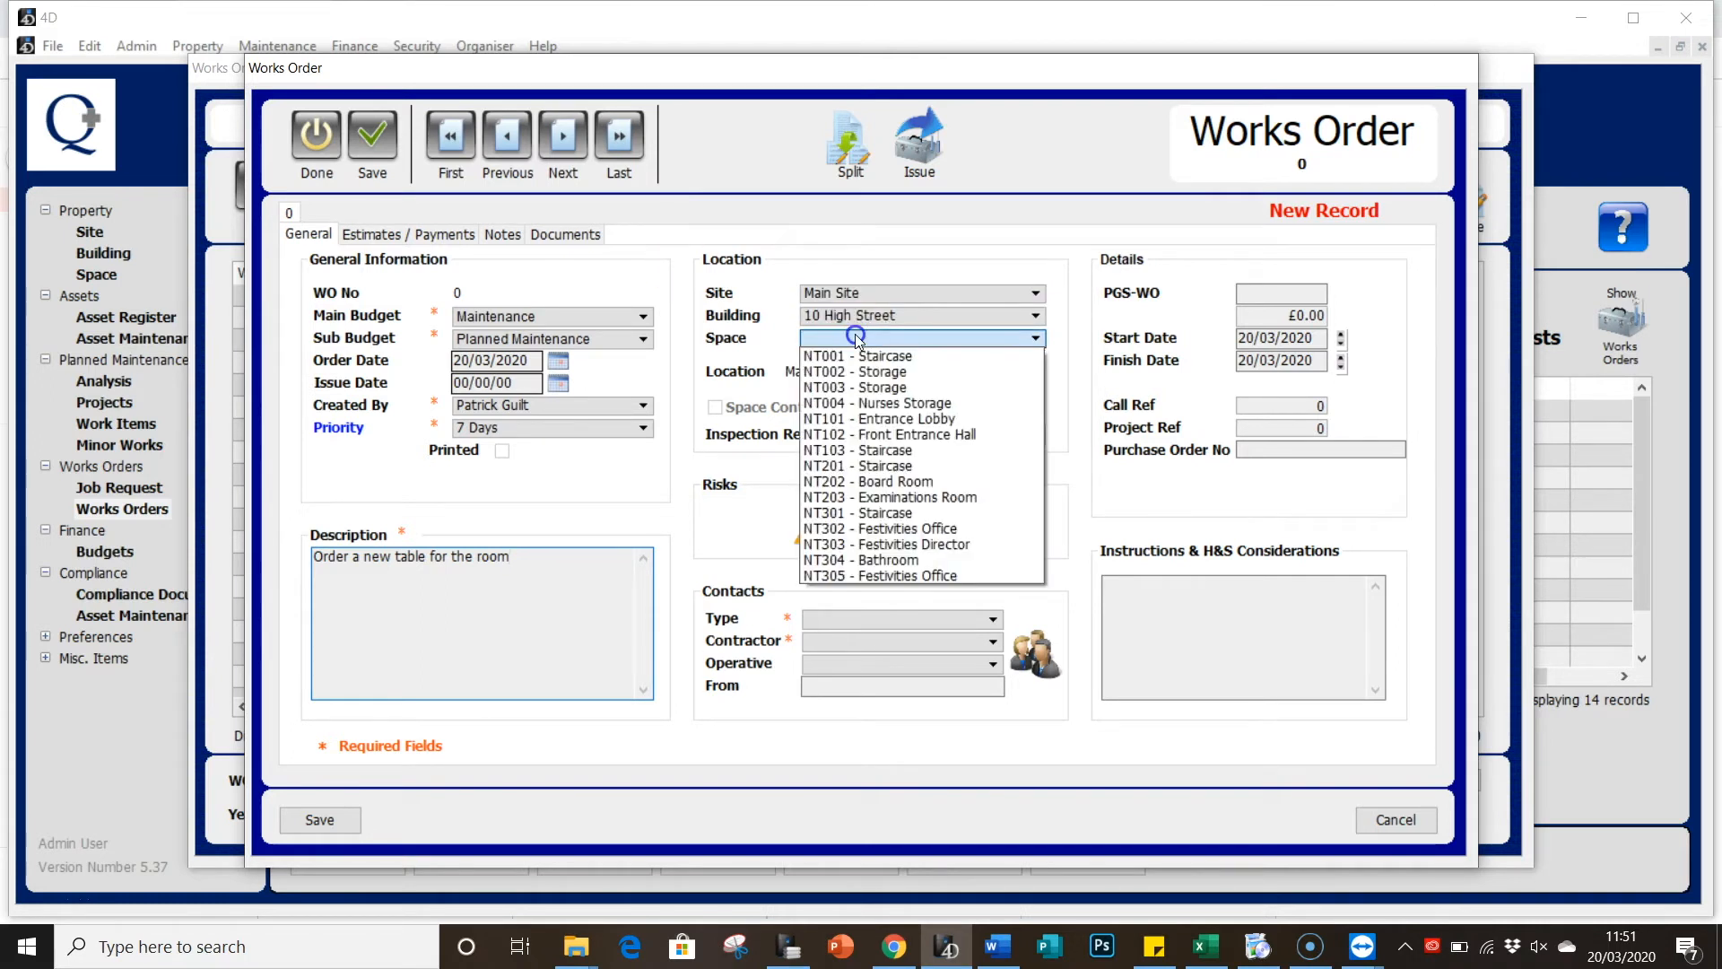
click(893, 482)
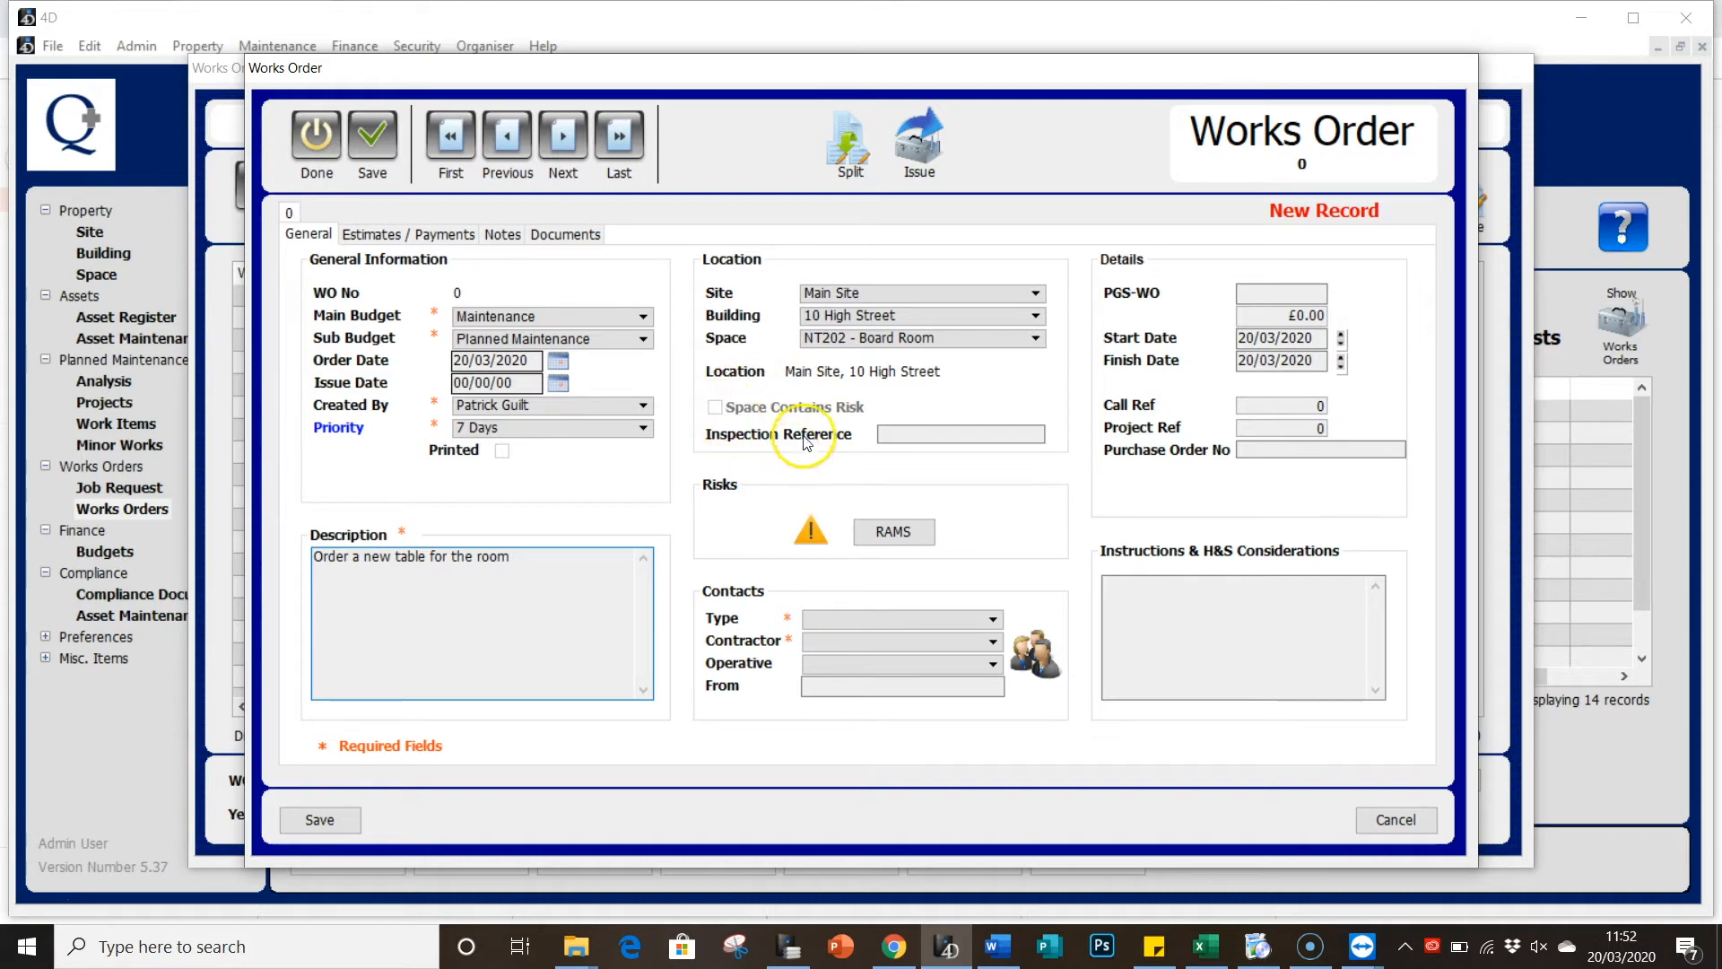
Step: Review the RAMS job risks list and cancel without adding any risks
click(919, 530)
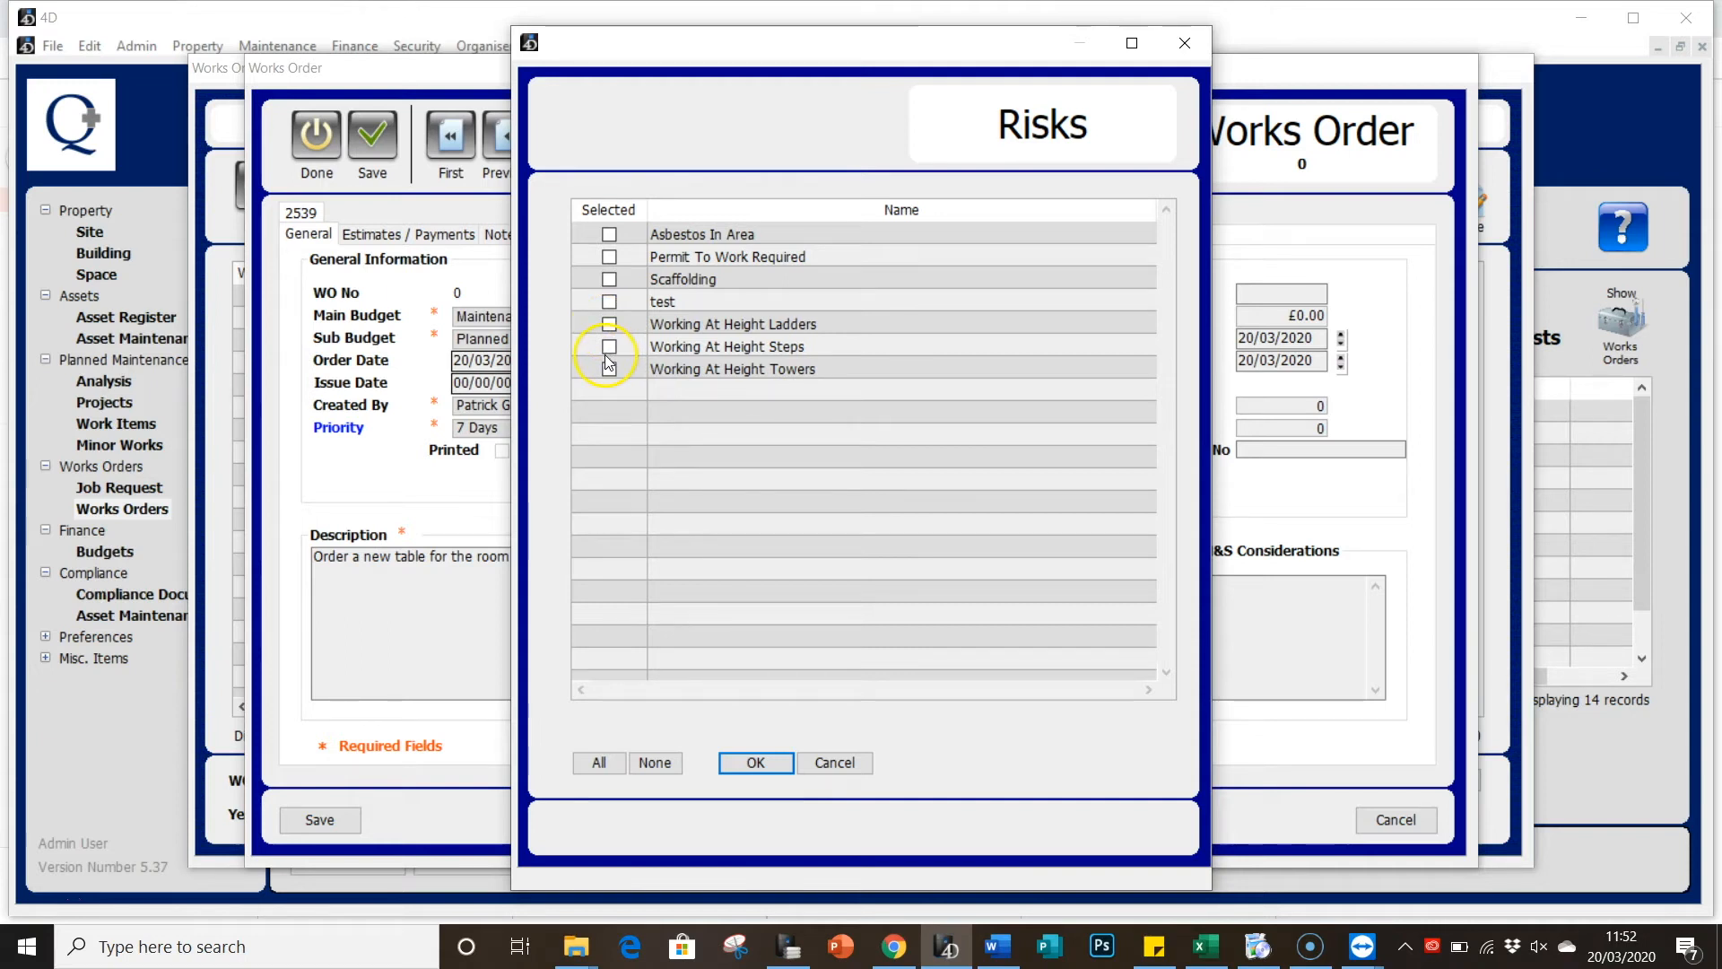
click(809, 767)
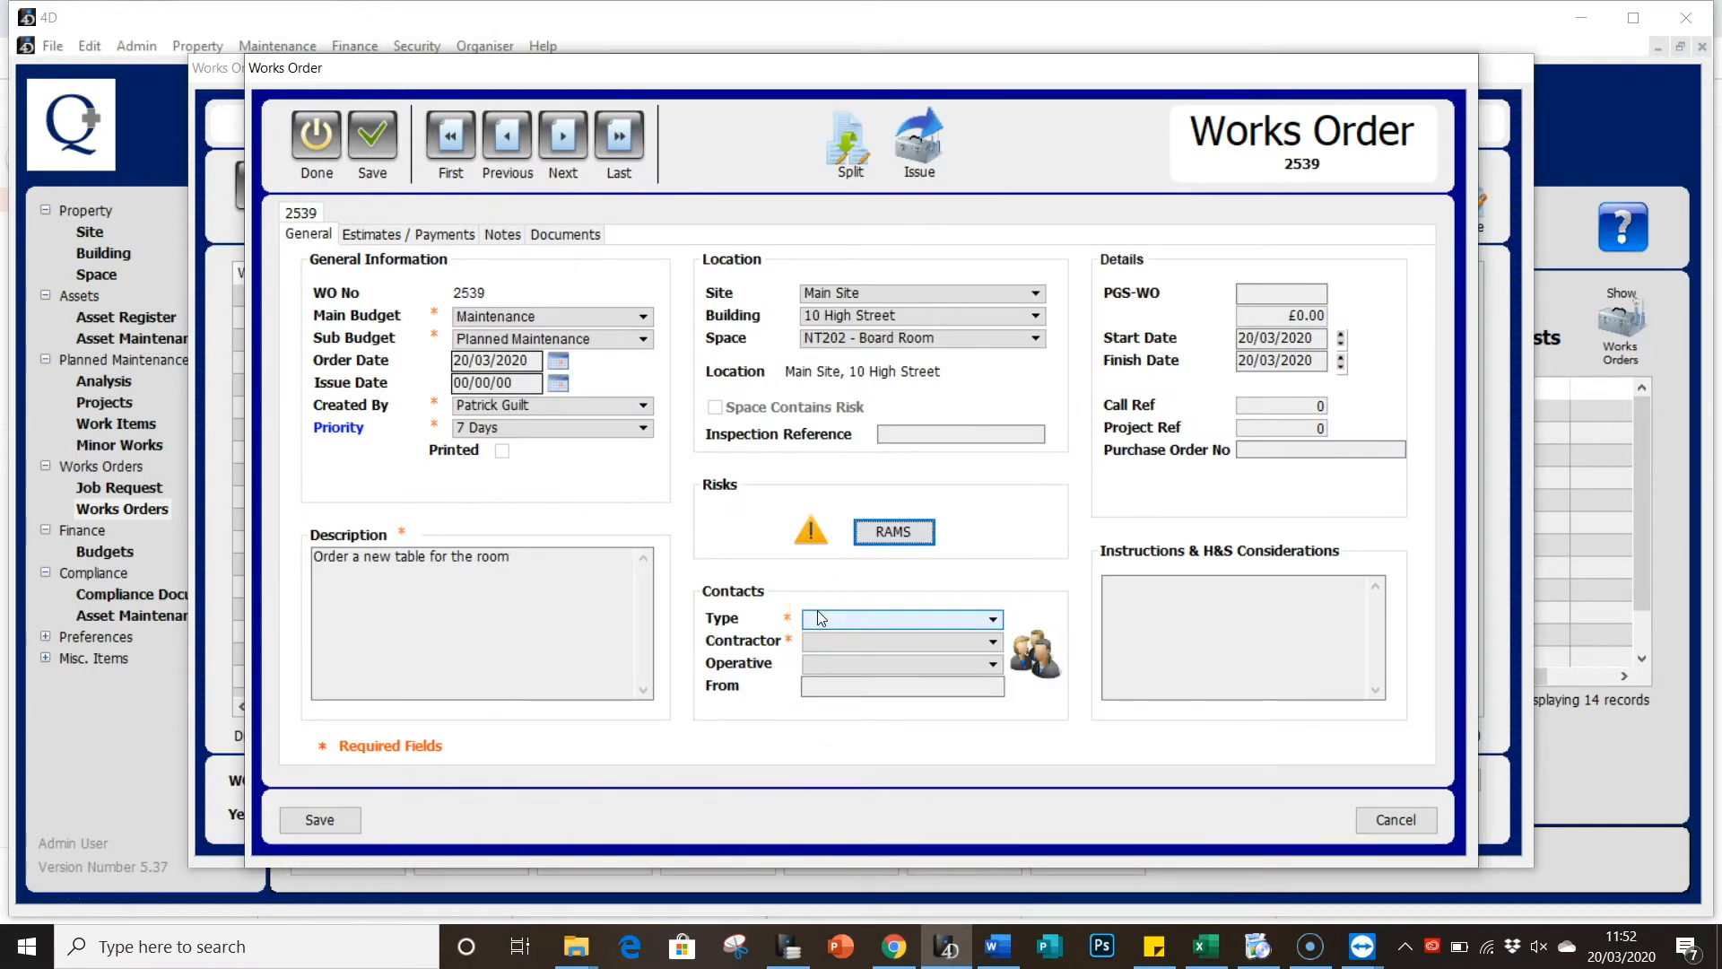
Step: Set contact type PGS, contractor Maintenance Dept., an operative, and enter the requester's name in From
click(818, 617)
scroll(886, 532, down, 5)
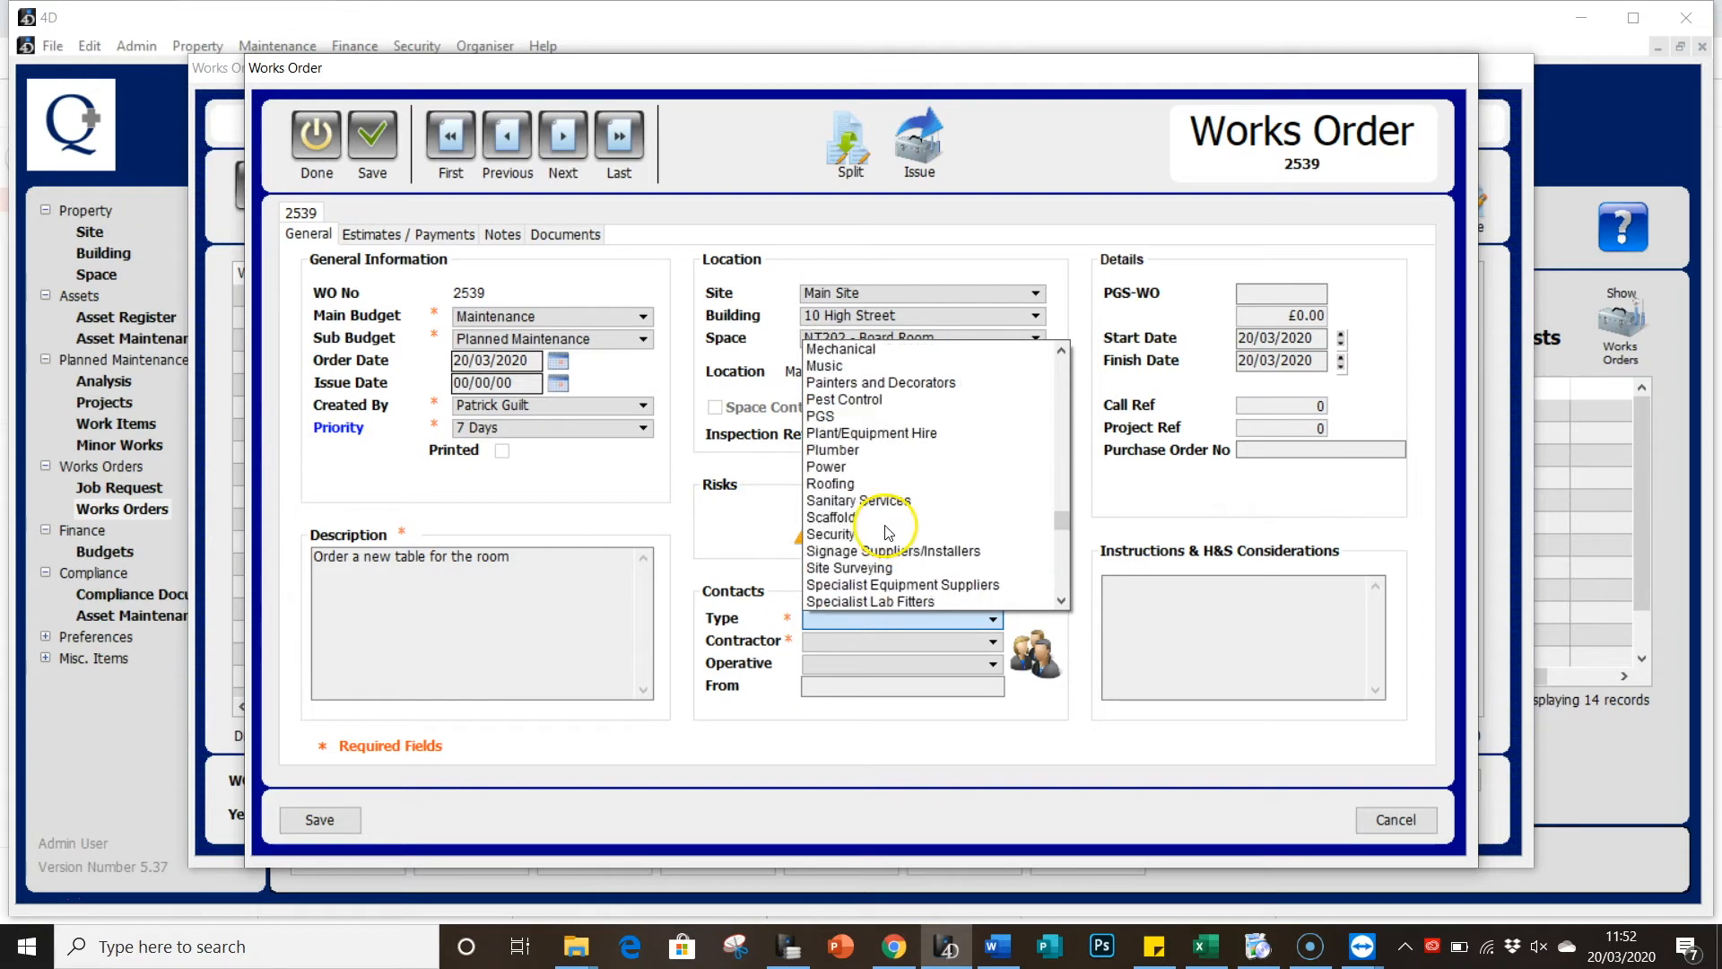
click(861, 416)
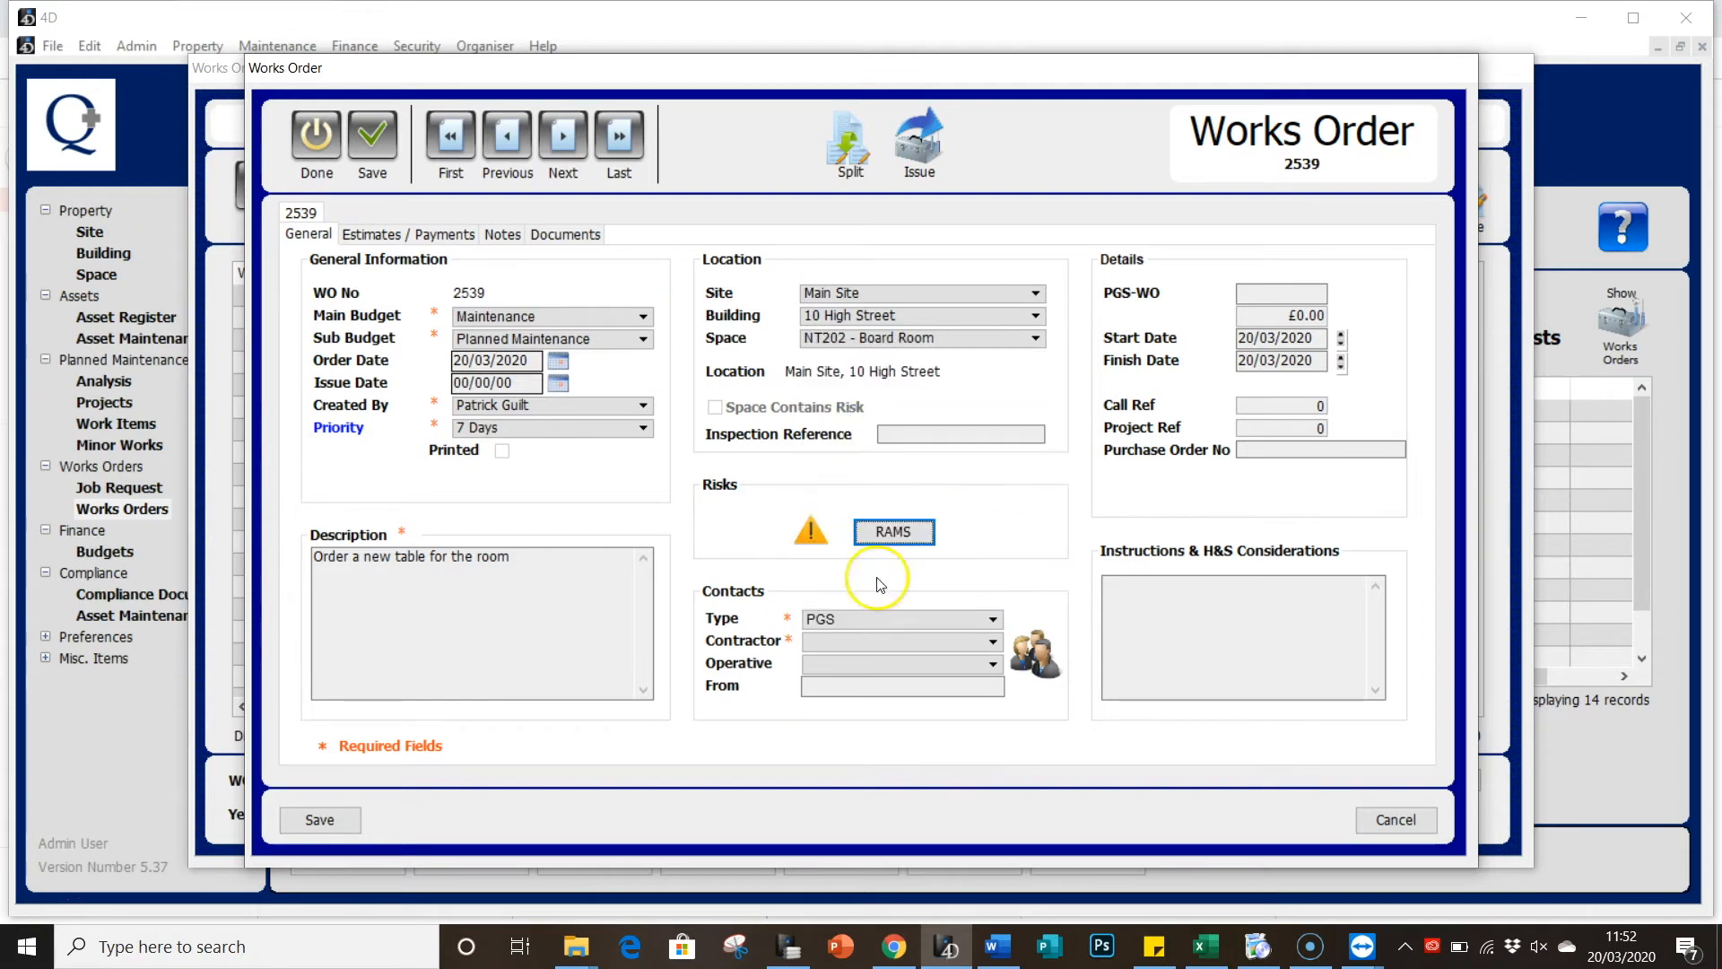
click(857, 642)
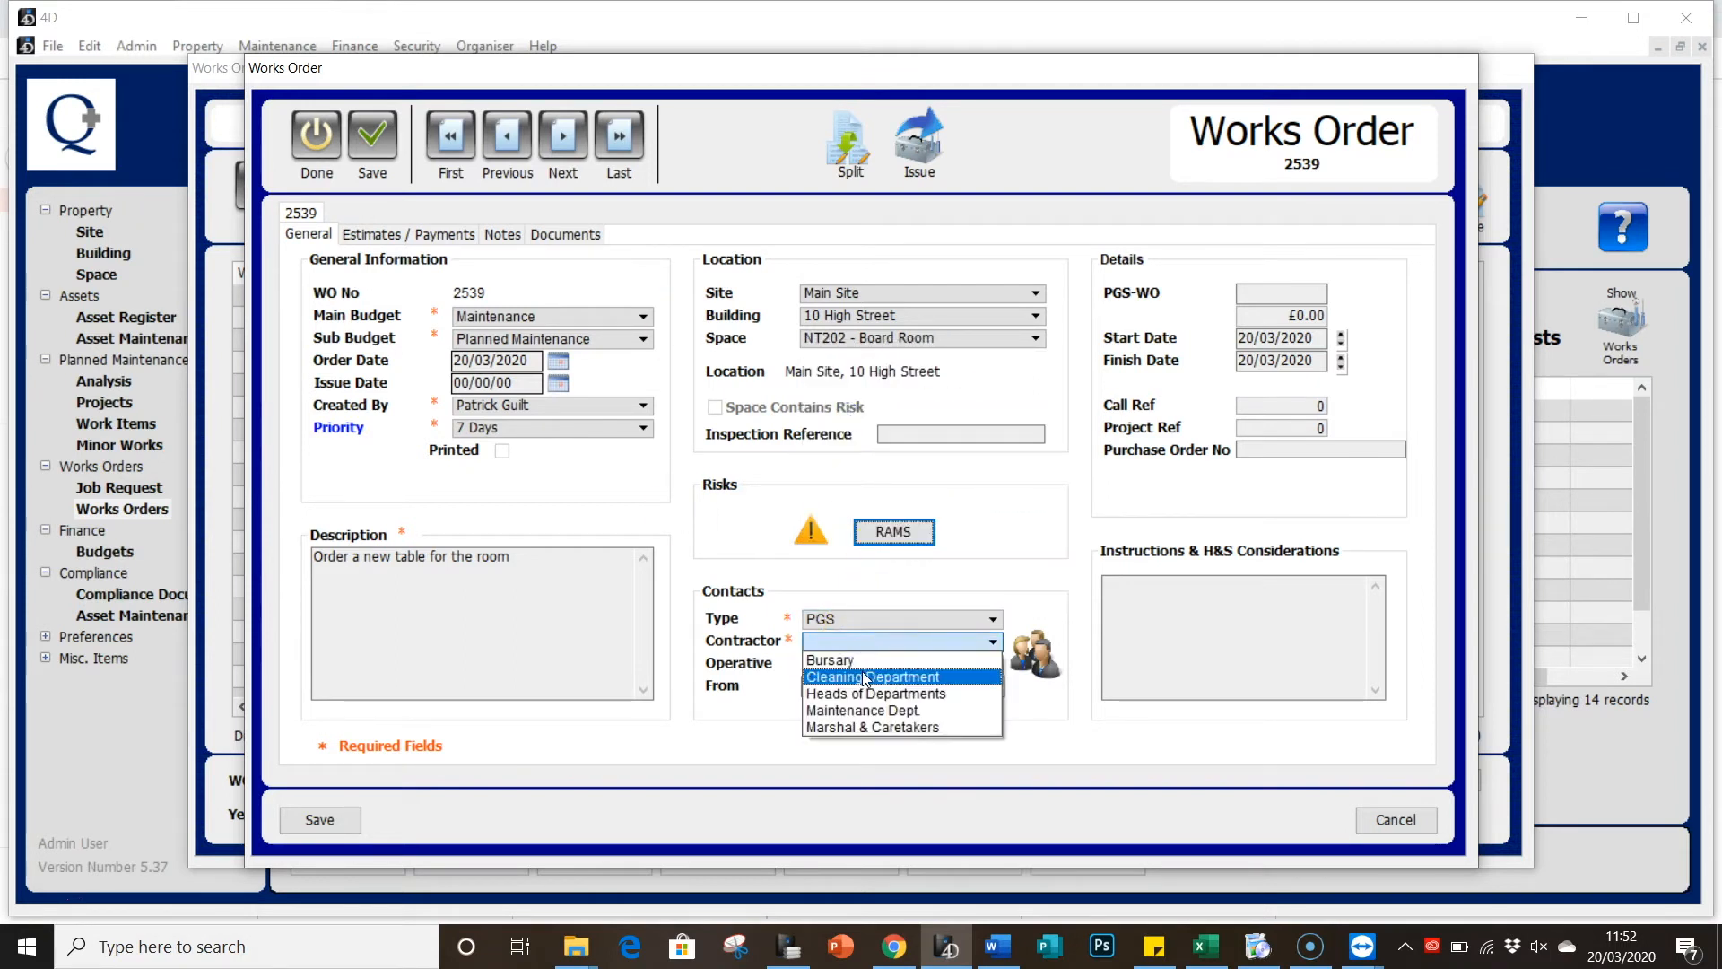
click(861, 709)
click(859, 664)
click(861, 700)
click(878, 682)
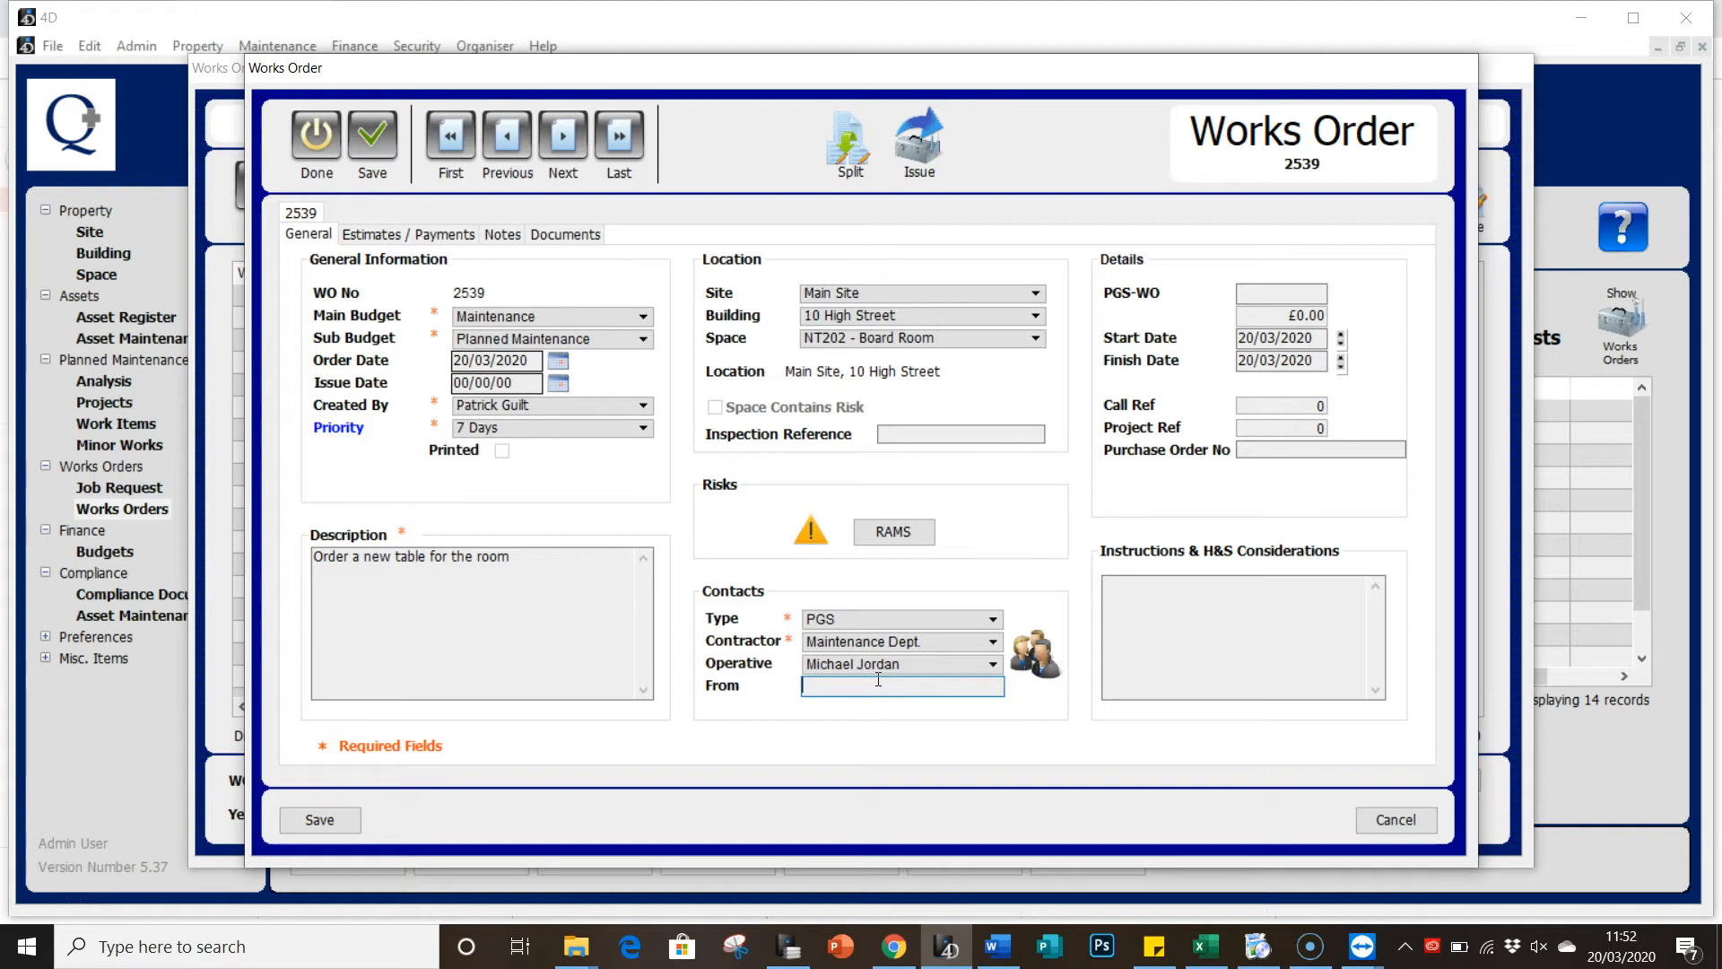
click(1211, 595)
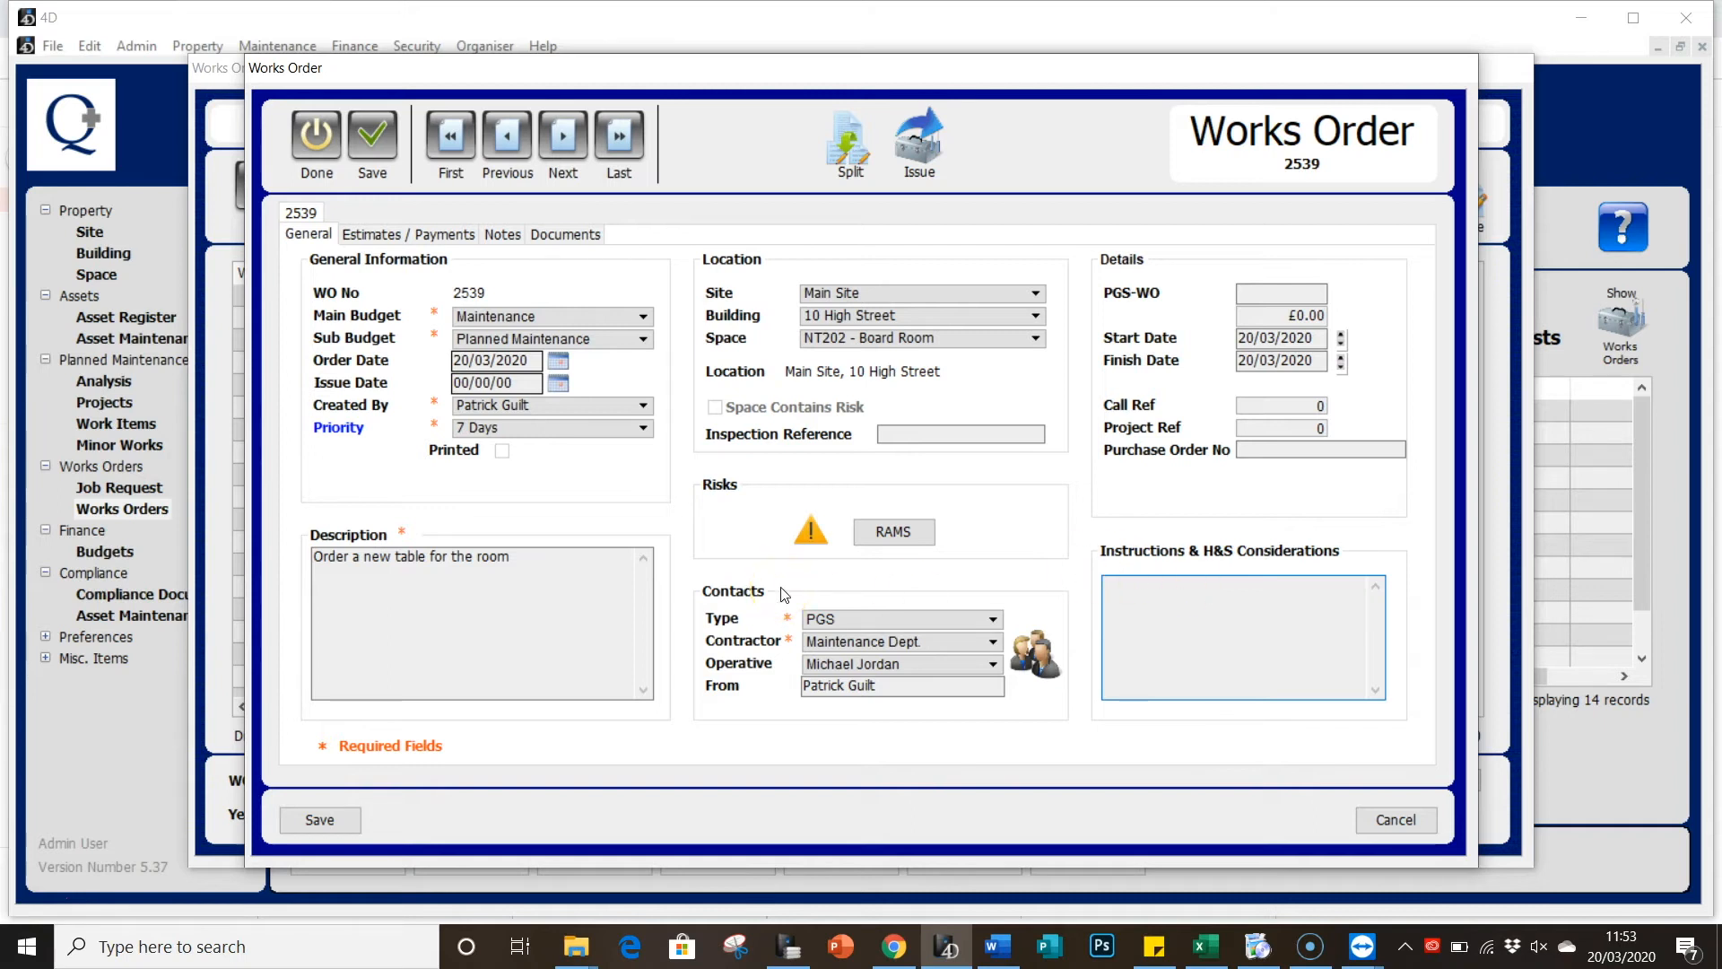
Step: Save the works order and select its new number, 2539
click(347, 819)
click(348, 820)
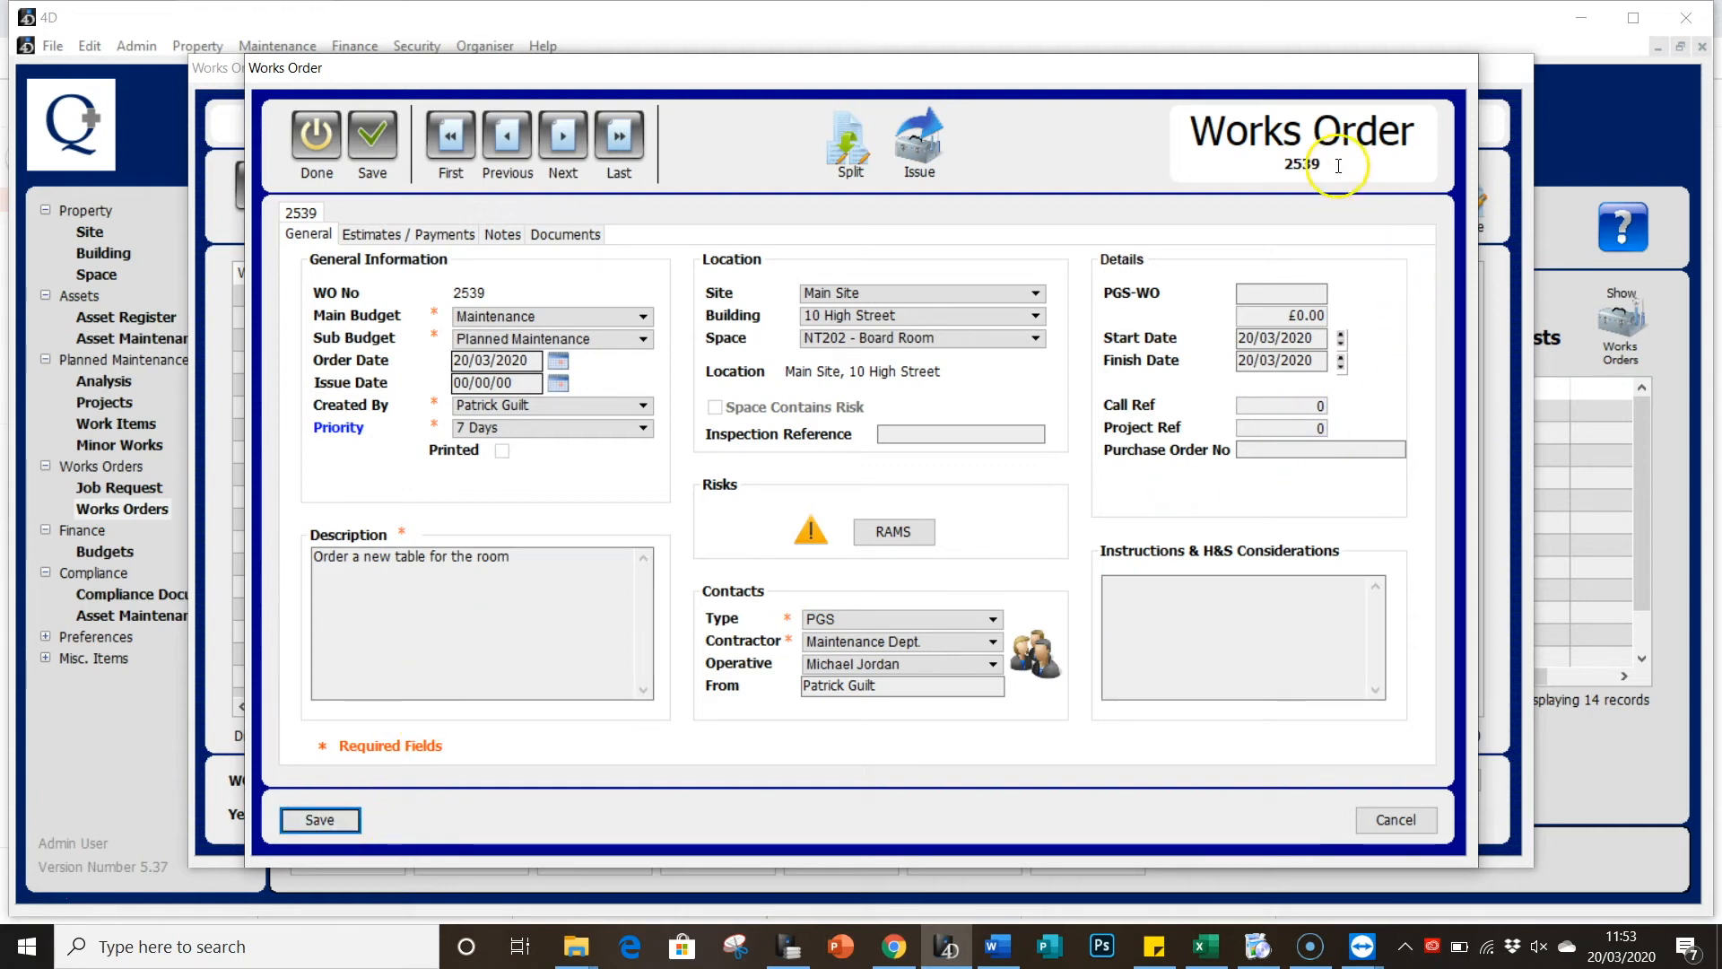
drag(1321, 162, 1280, 163)
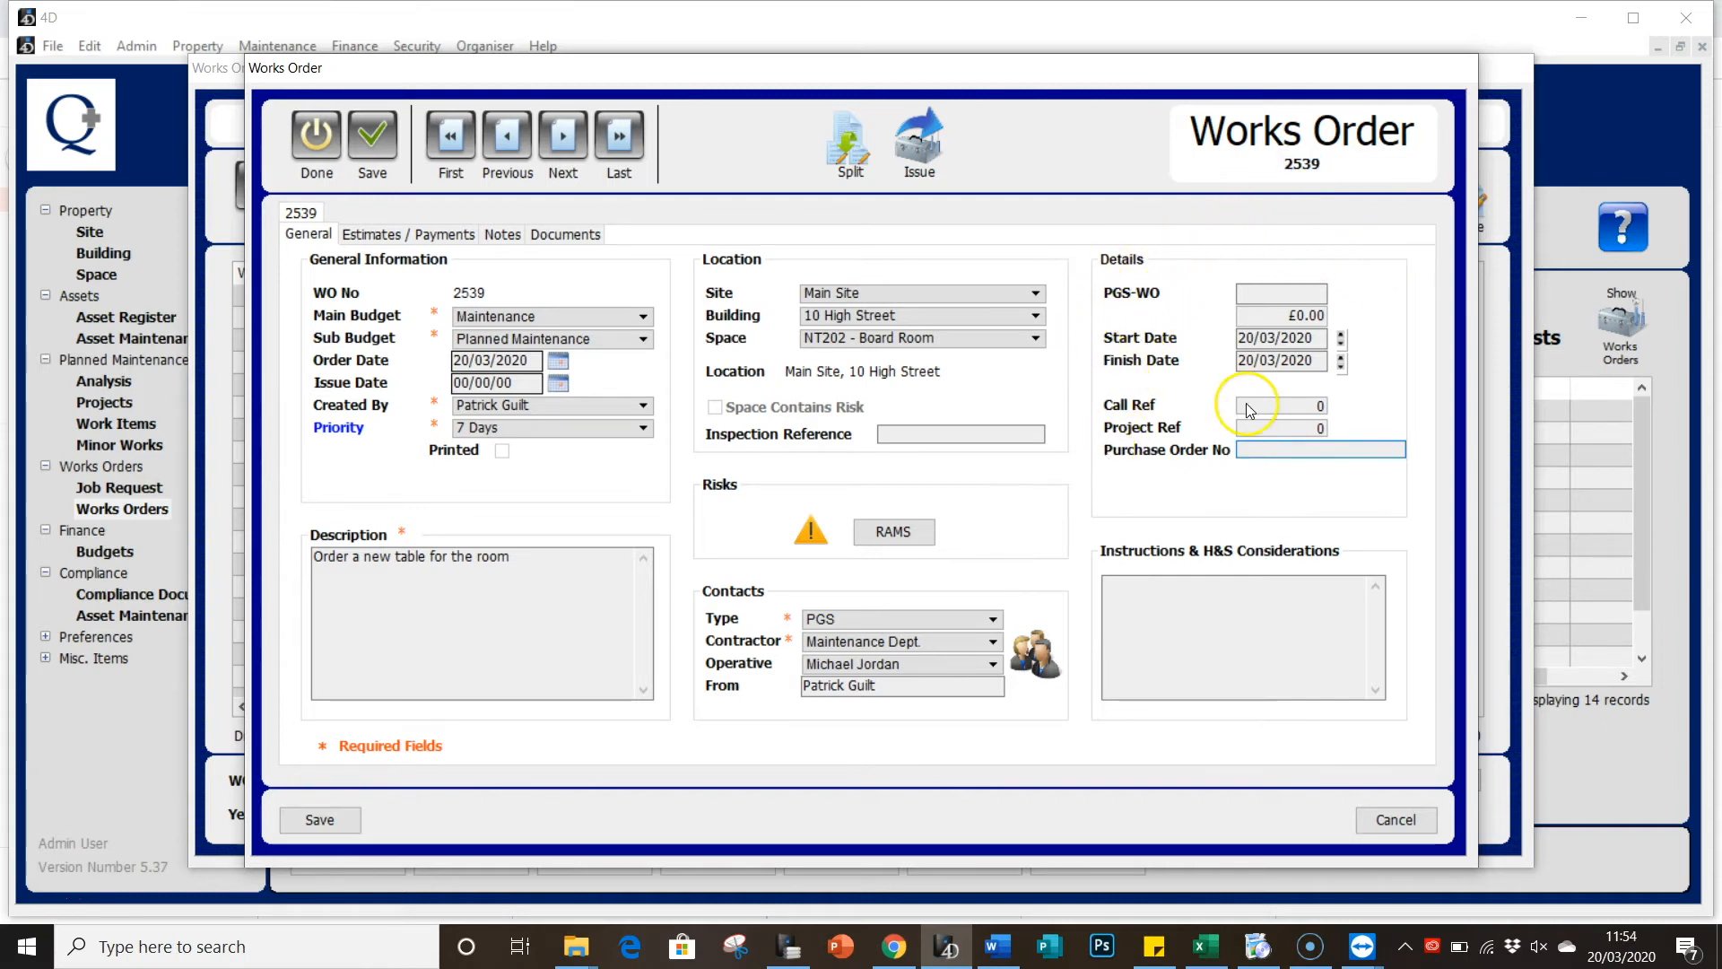
Step: Review the PGS-WO, start date and purchase order fields, leaving them at their defaults
click(1265, 303)
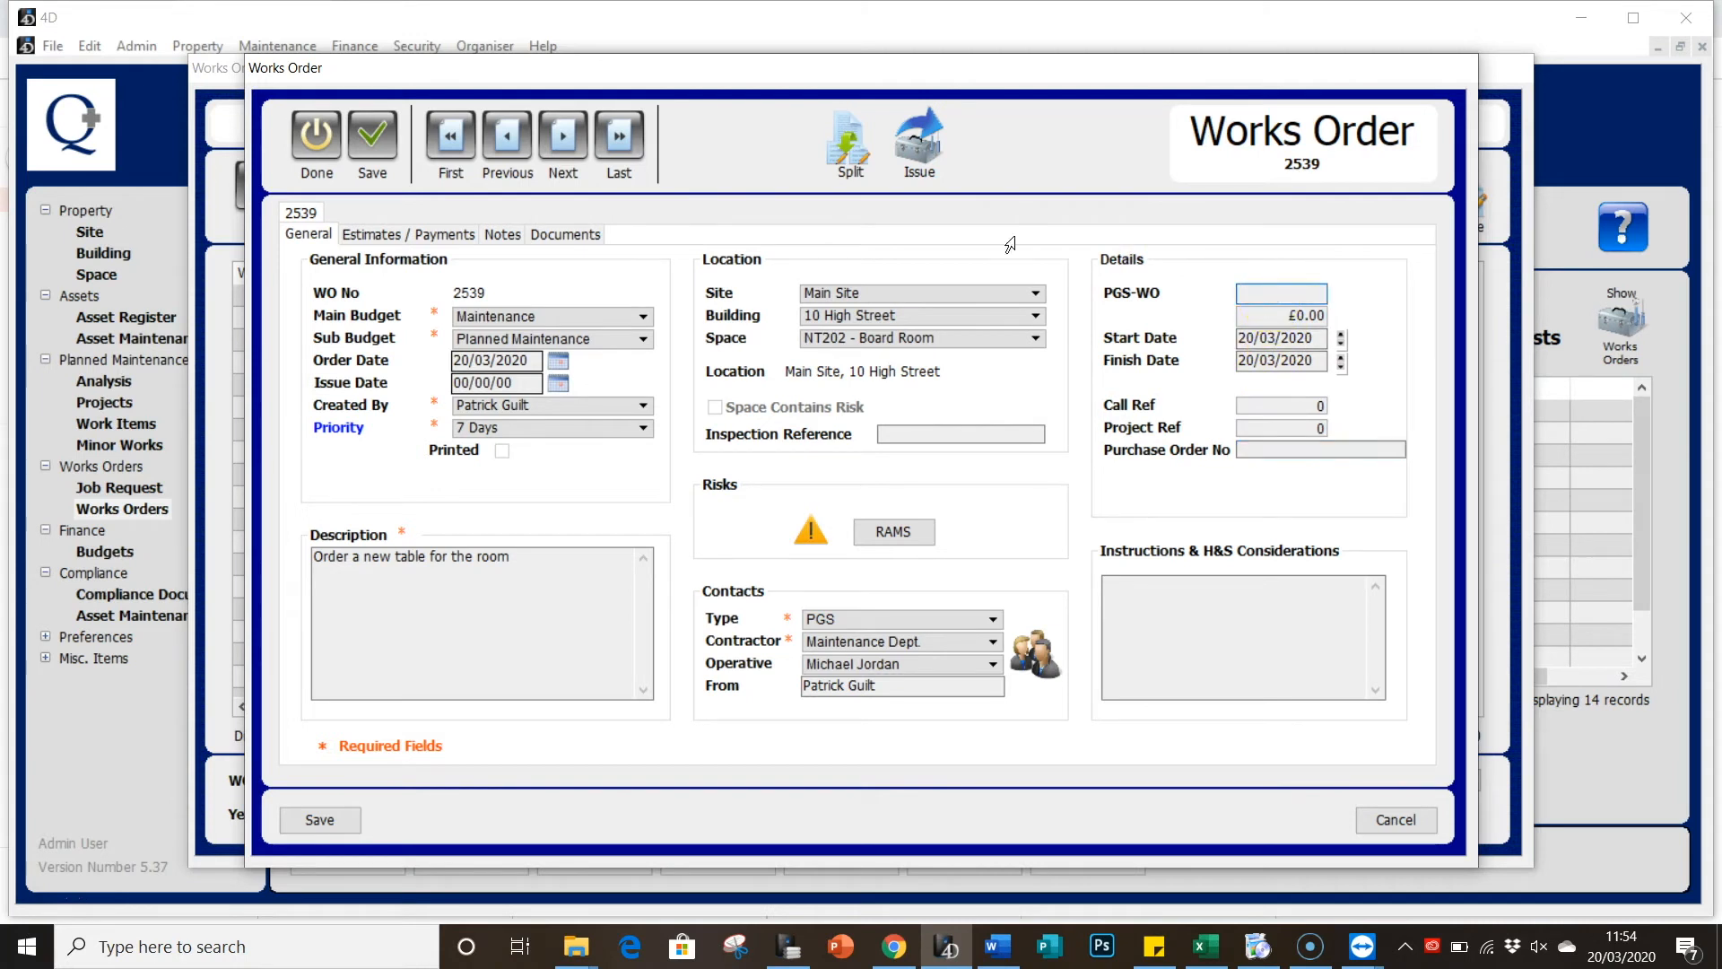
click(1260, 319)
click(1252, 339)
click(1248, 412)
click(1256, 423)
click(1275, 446)
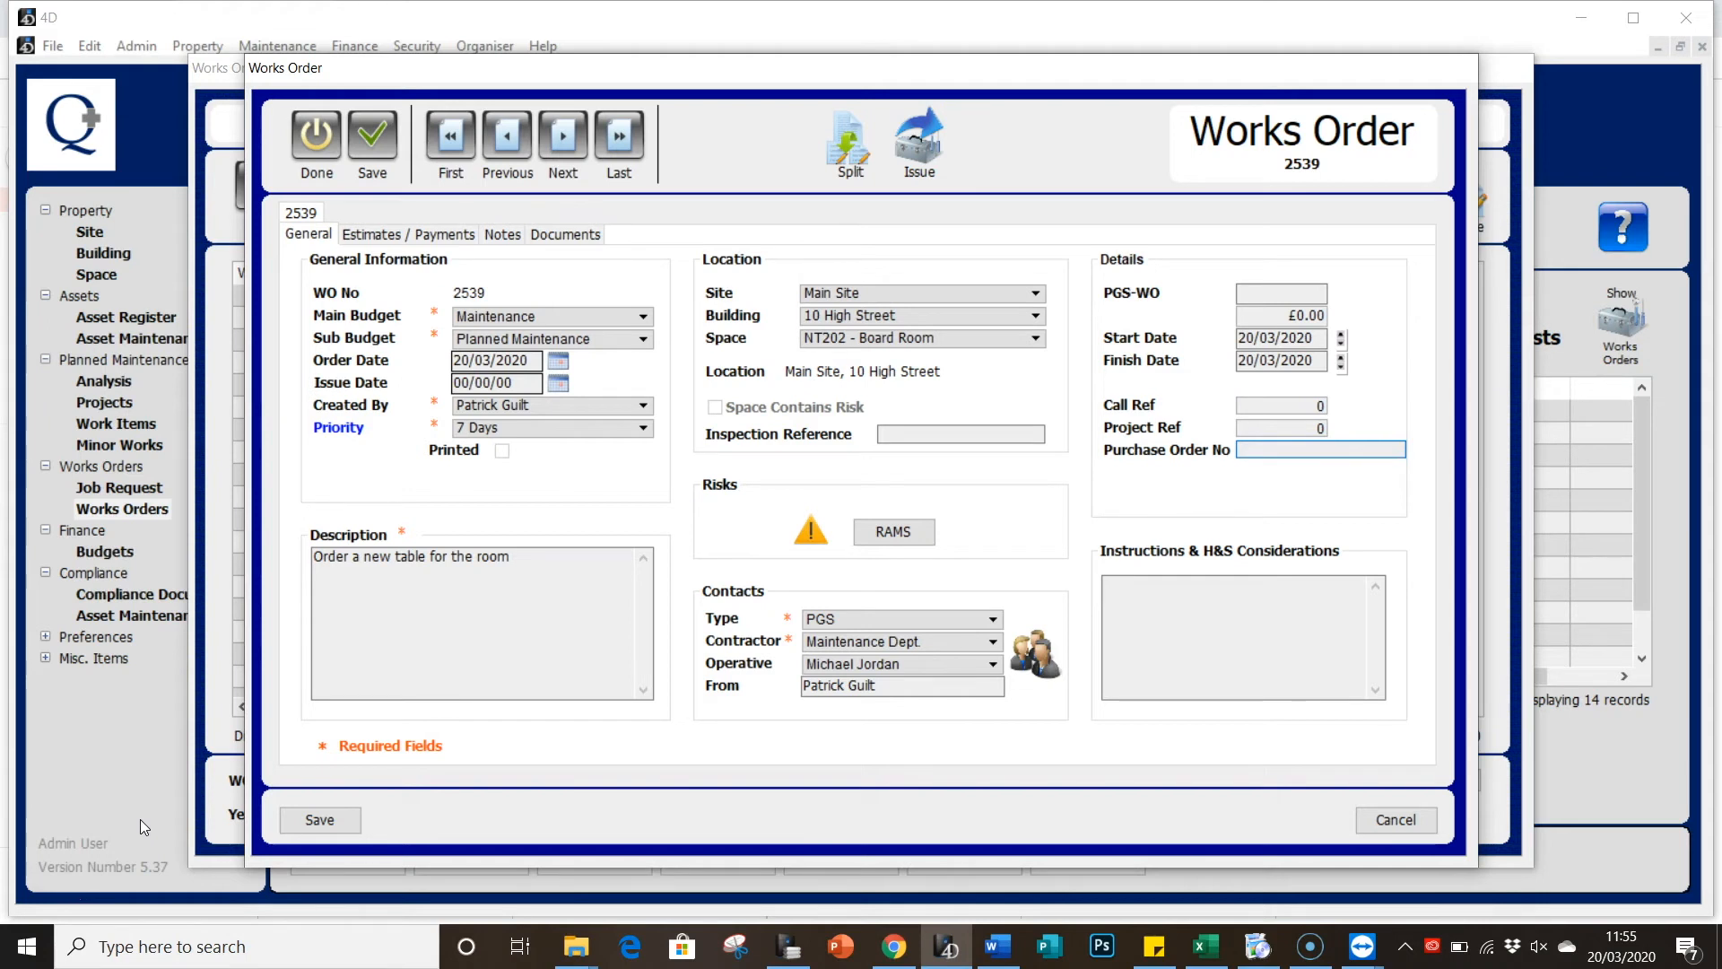
click(421, 241)
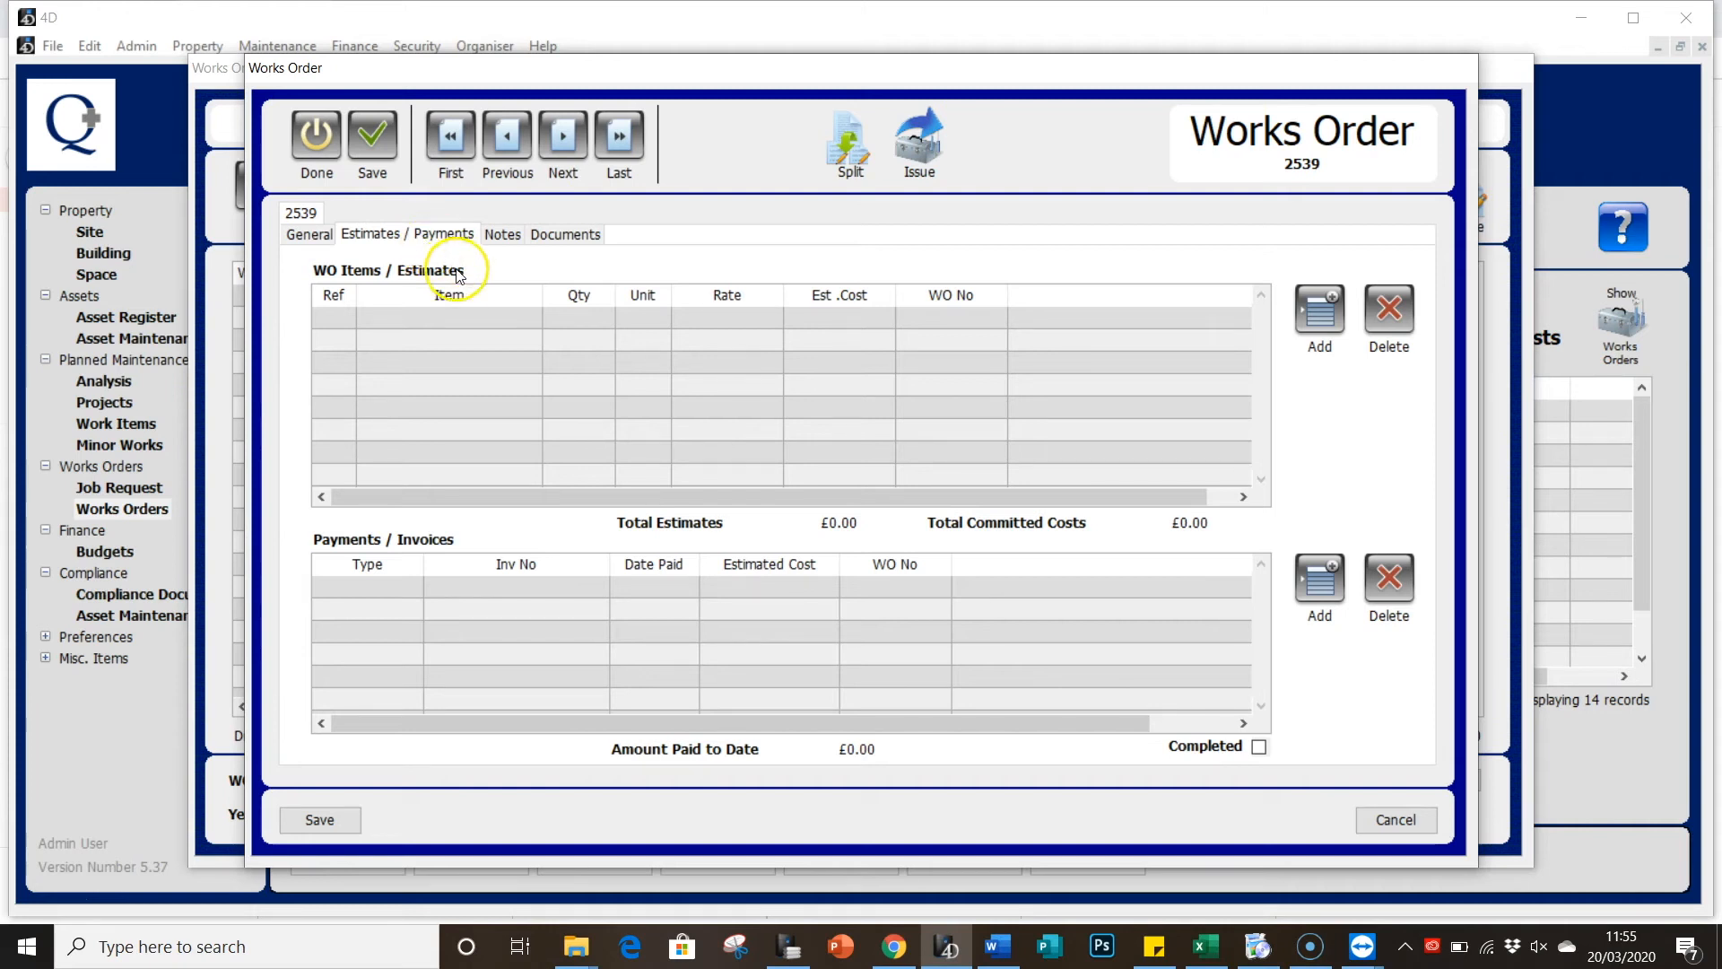
Step: Add a Boardroom Table item line: quantity 1, unit Each, rate 500, totalling £500.00
click(1305, 330)
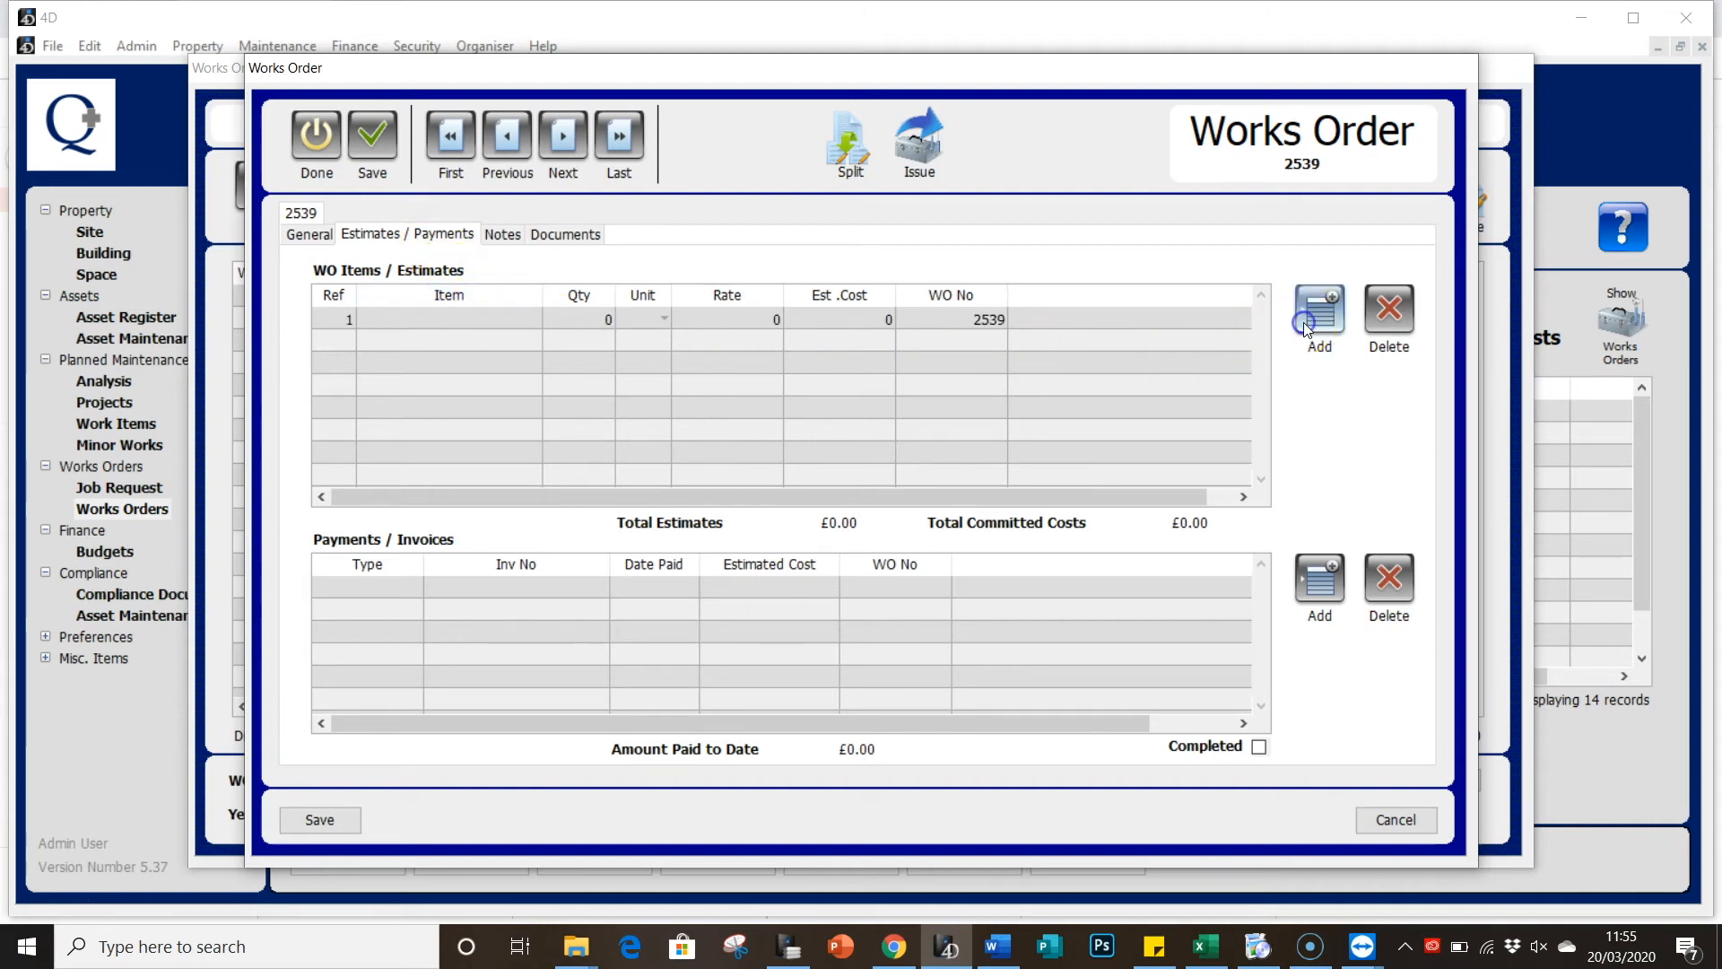
double_click(411, 330)
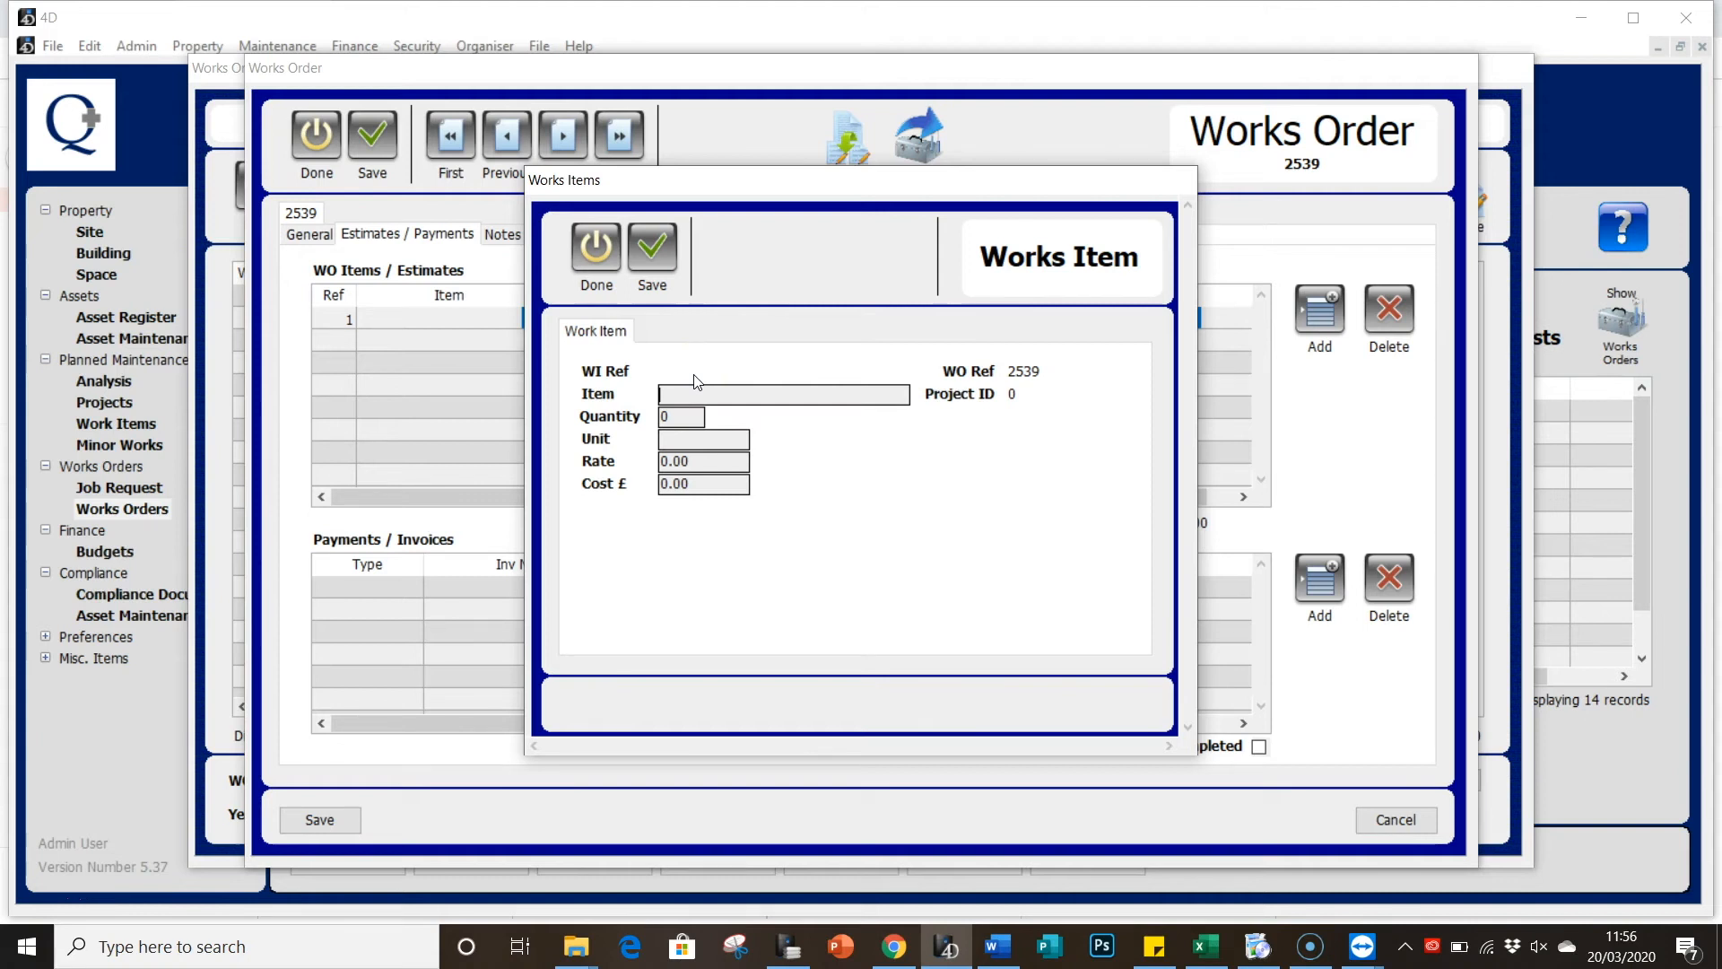
text(Boardroom Table)
click(682, 418)
click(722, 439)
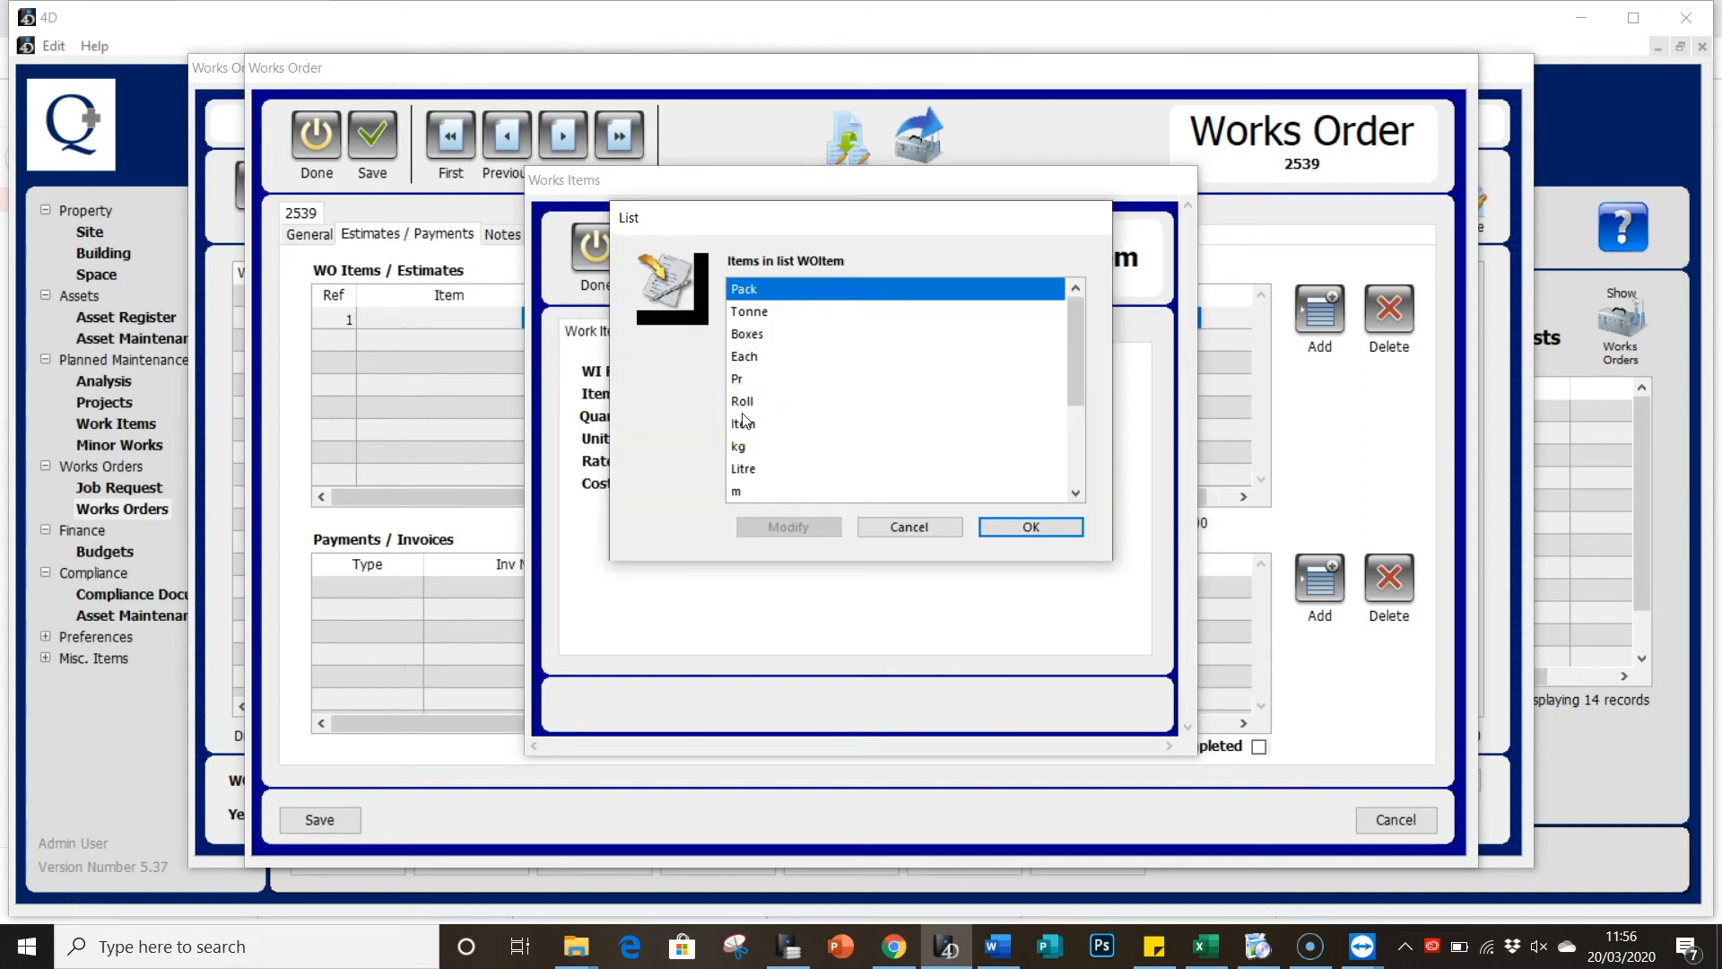
double_click(734, 356)
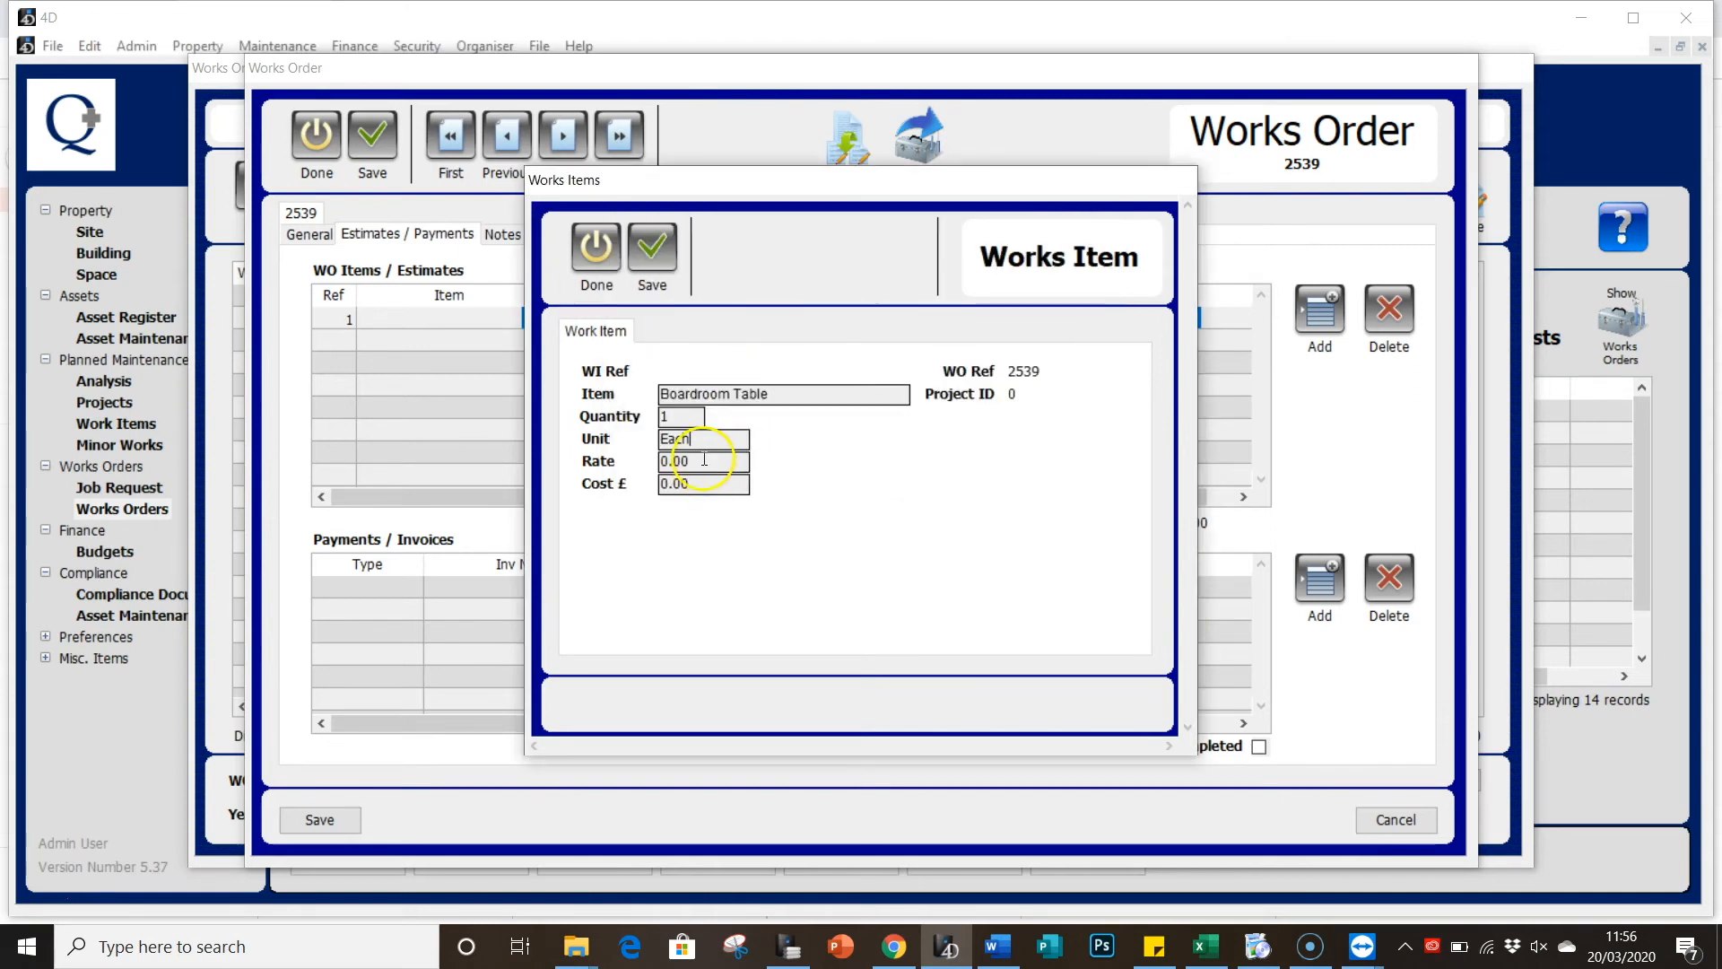
key(Tab)
text(500)
click(716, 366)
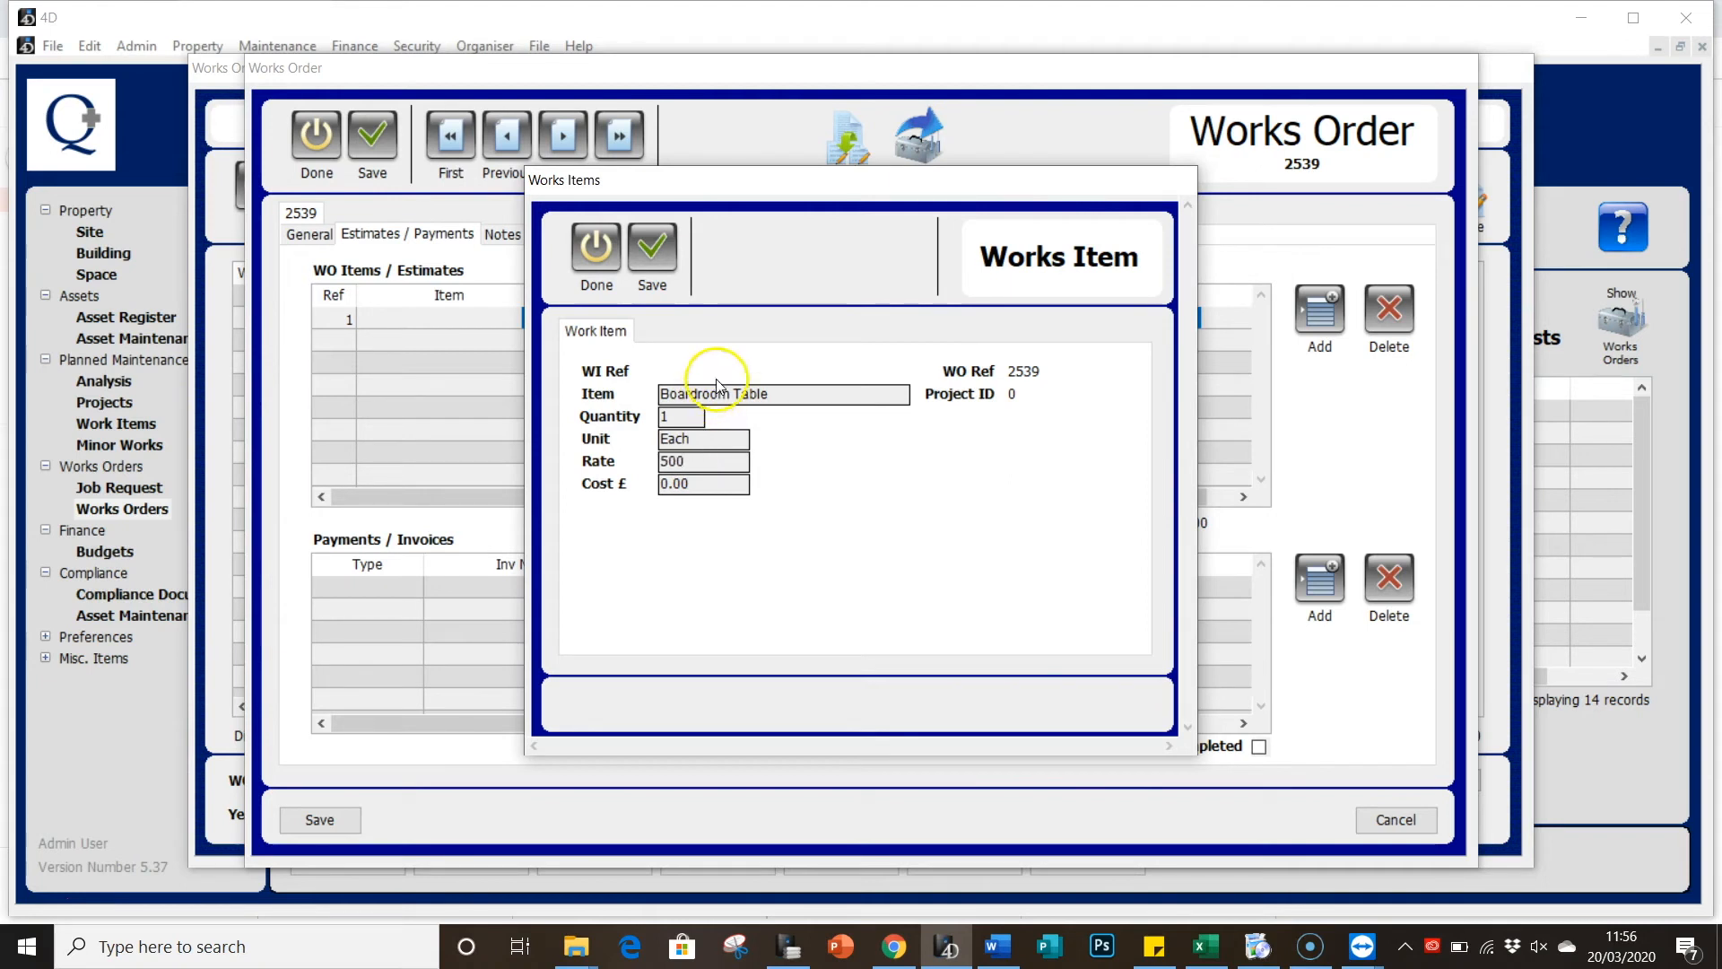
click(653, 262)
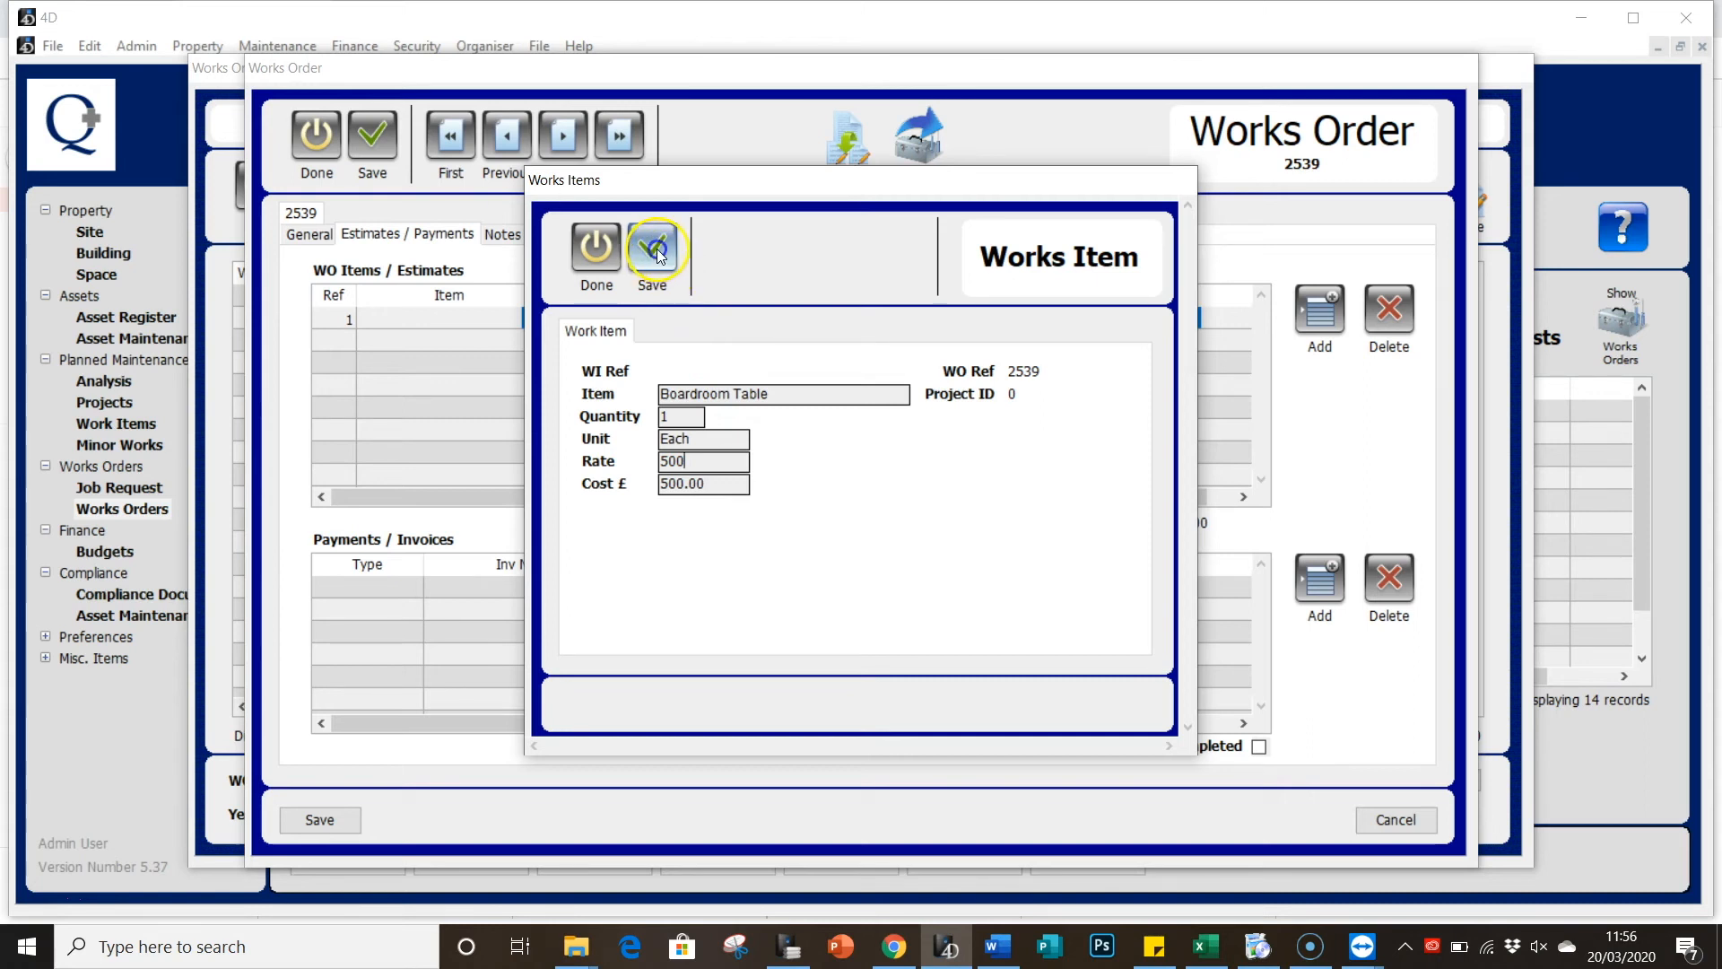
click(647, 325)
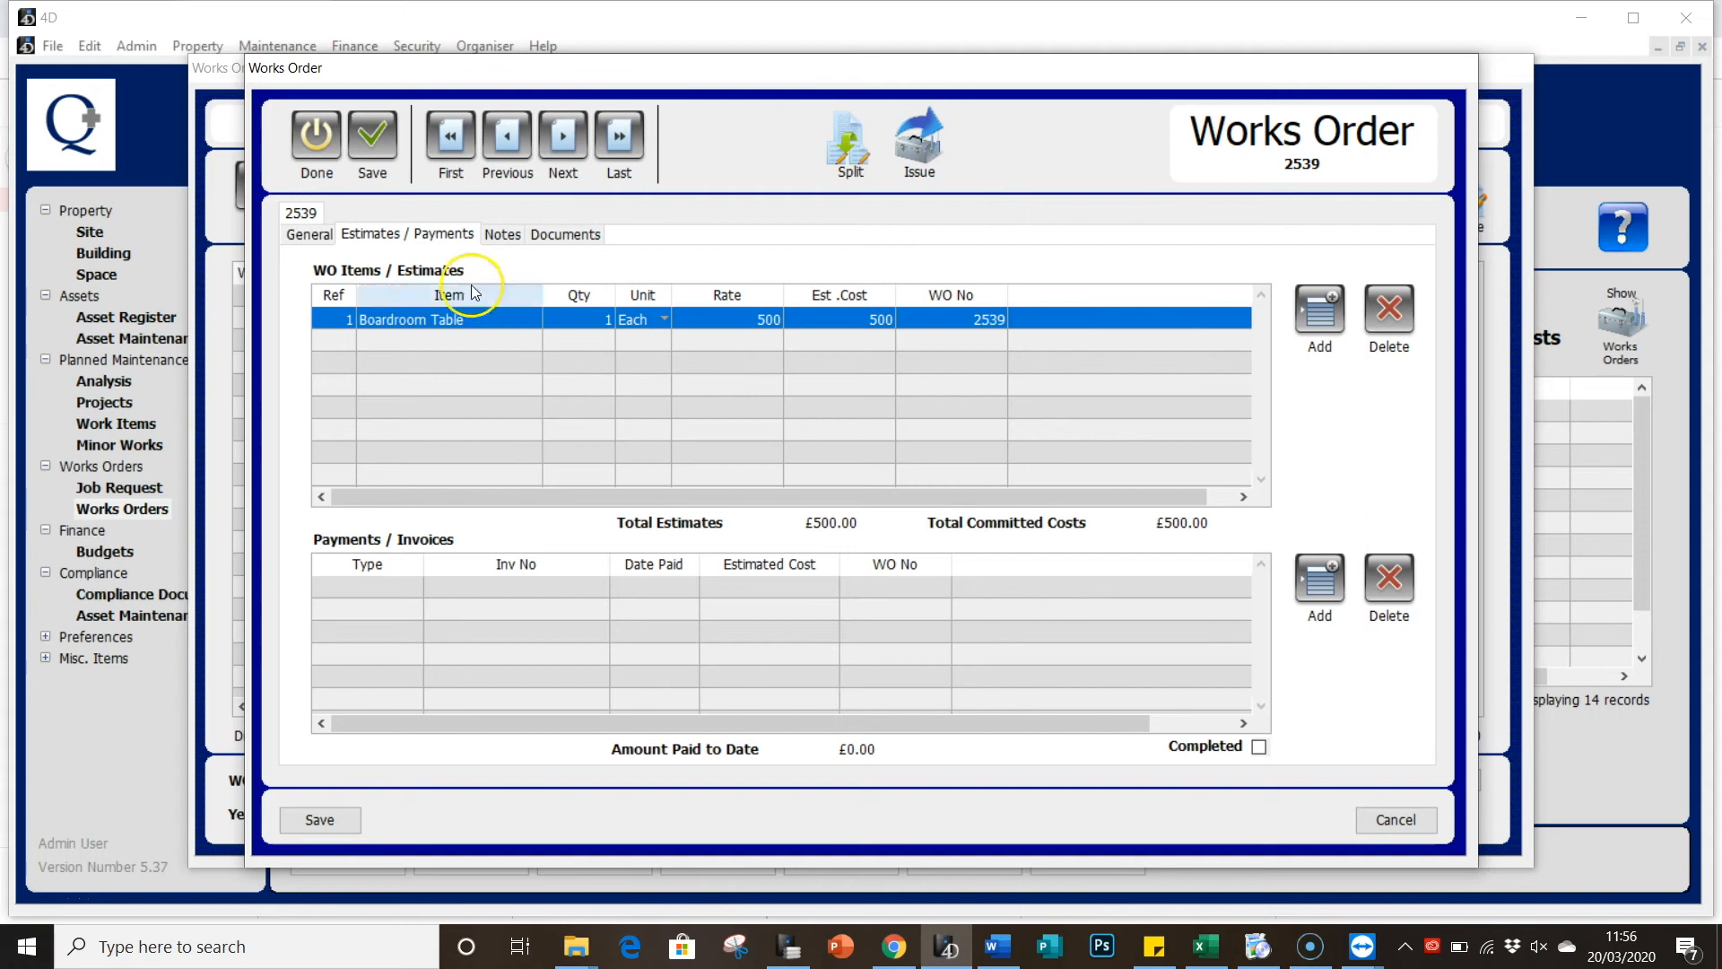
Step: Issue the order as an Issue Order distributed to PGS Maintenance, with emailing left off
click(327, 240)
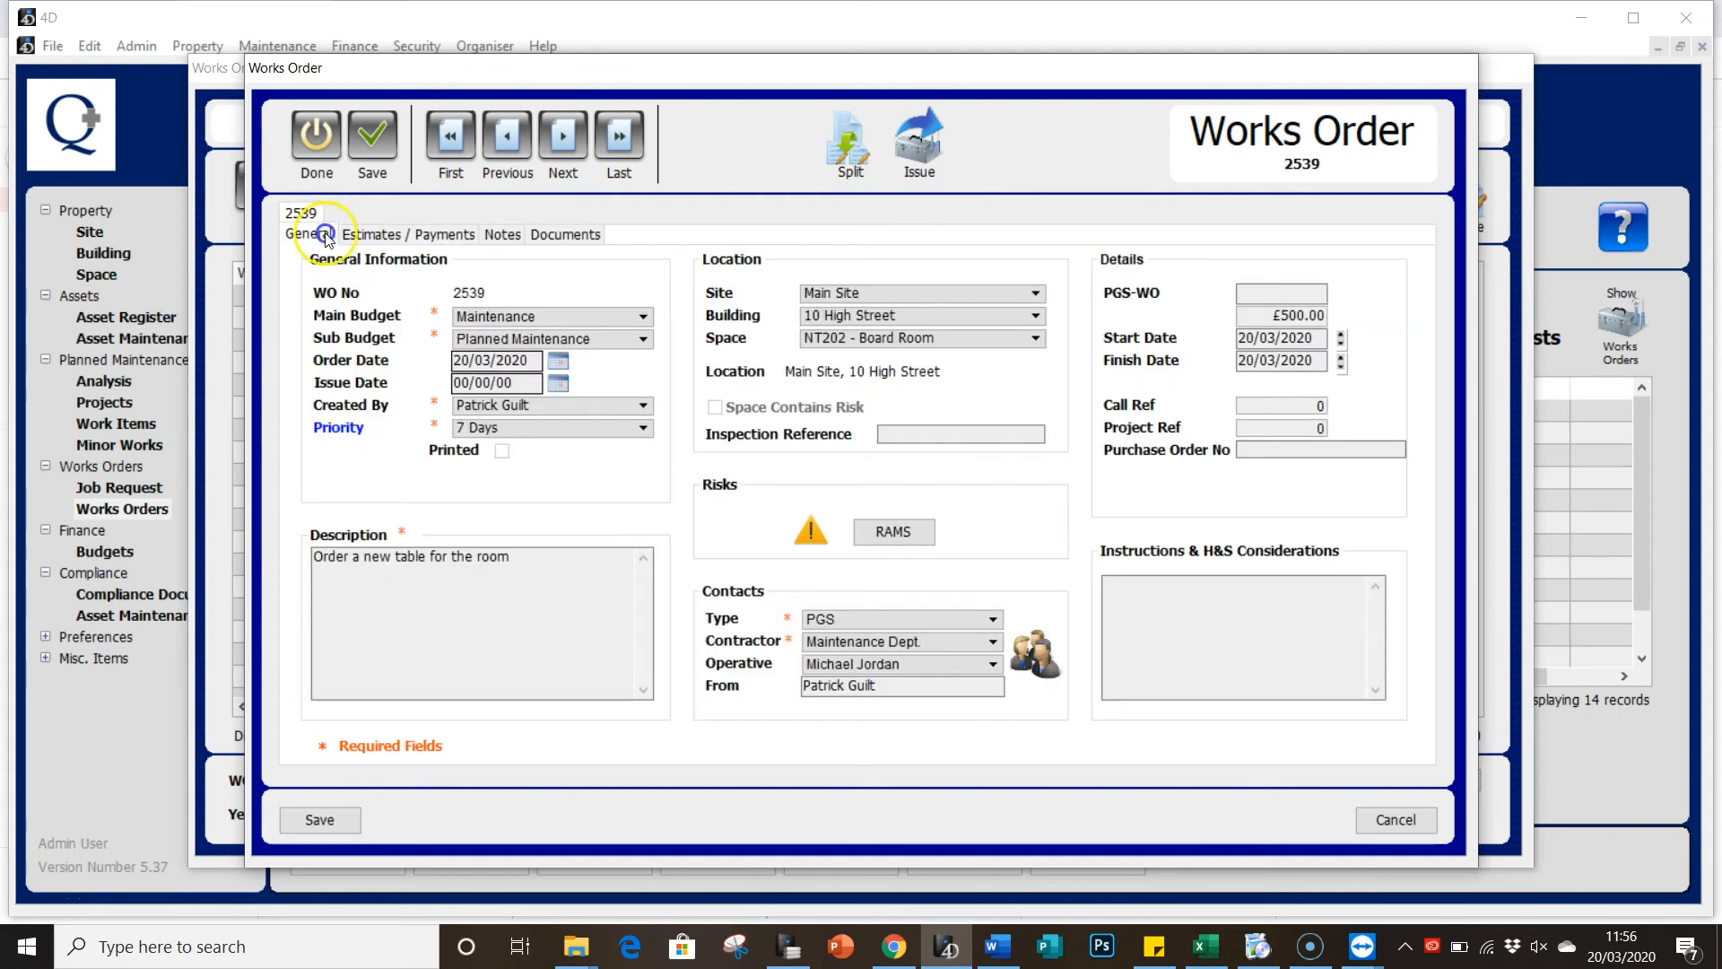
click(920, 148)
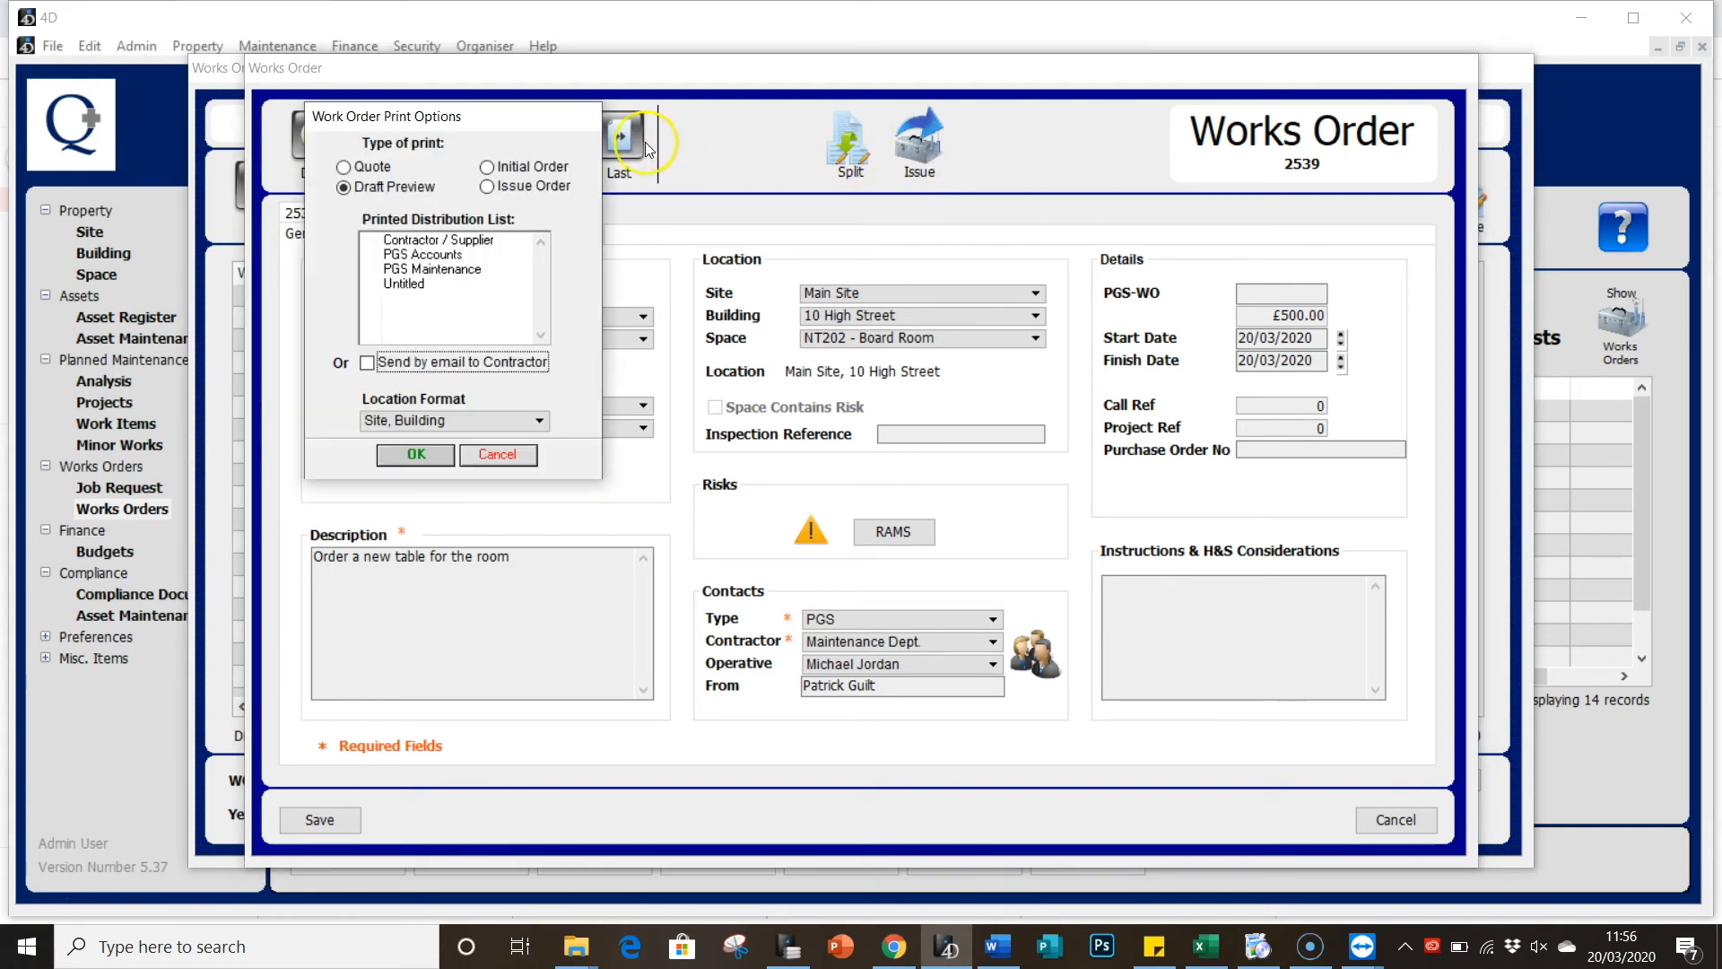
click(489, 189)
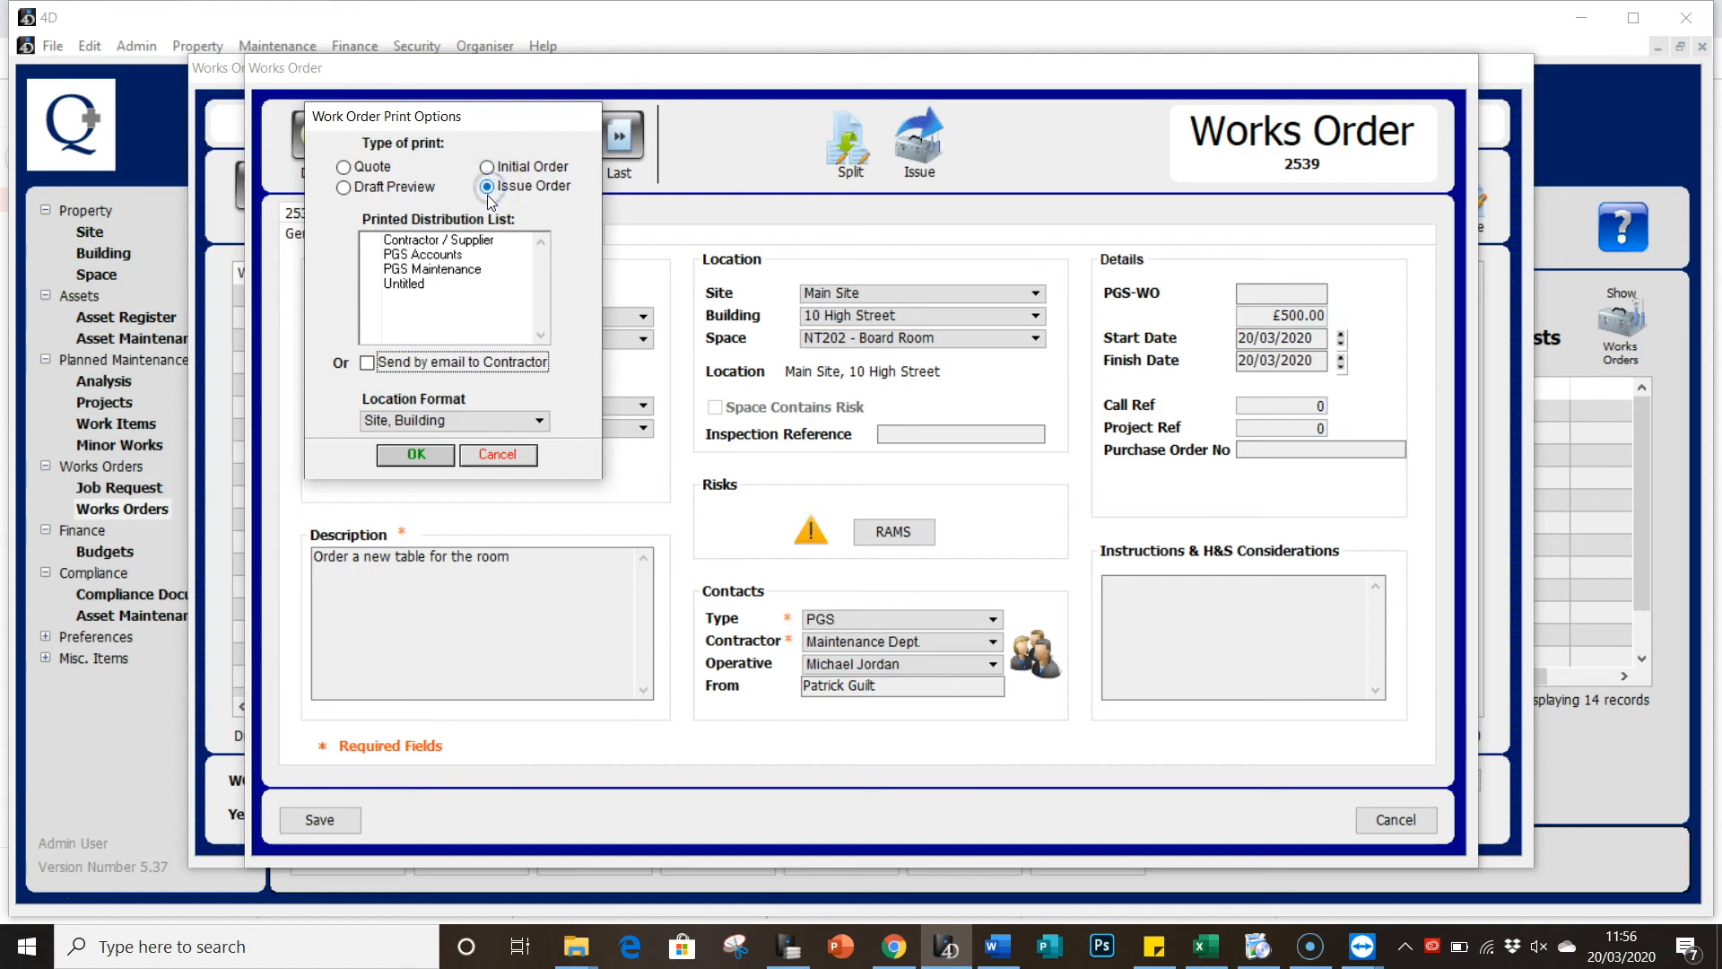
click(372, 274)
click(370, 272)
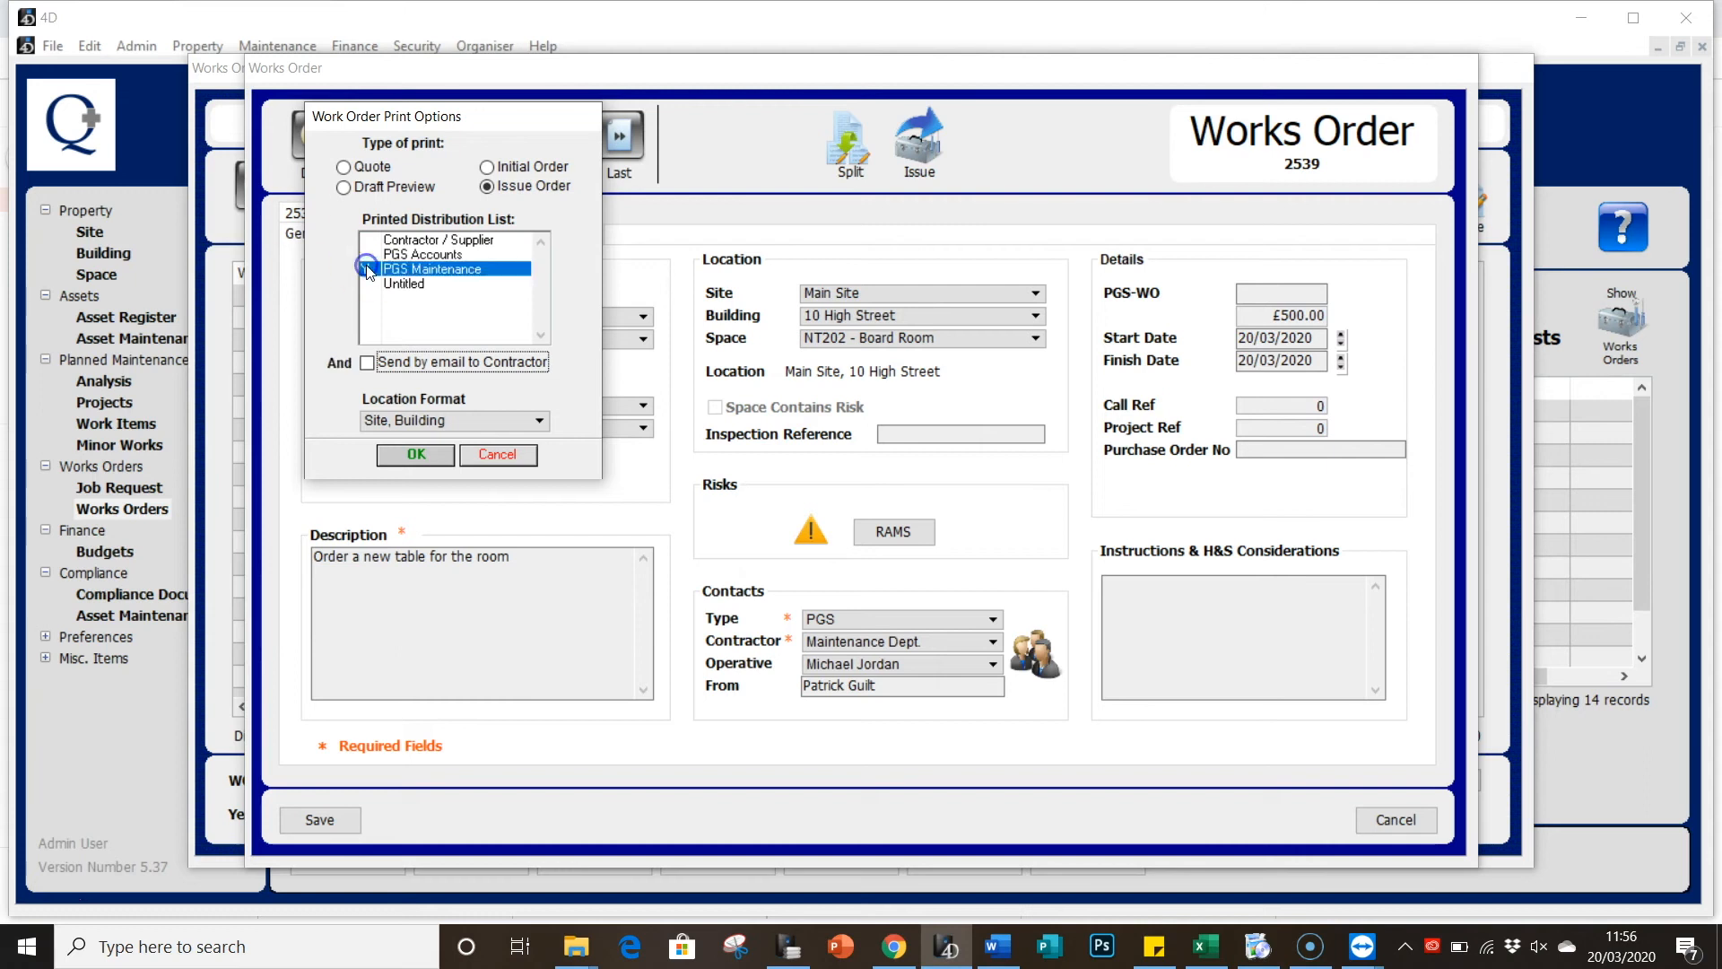
click(422, 459)
click(369, 364)
click(368, 362)
click(421, 455)
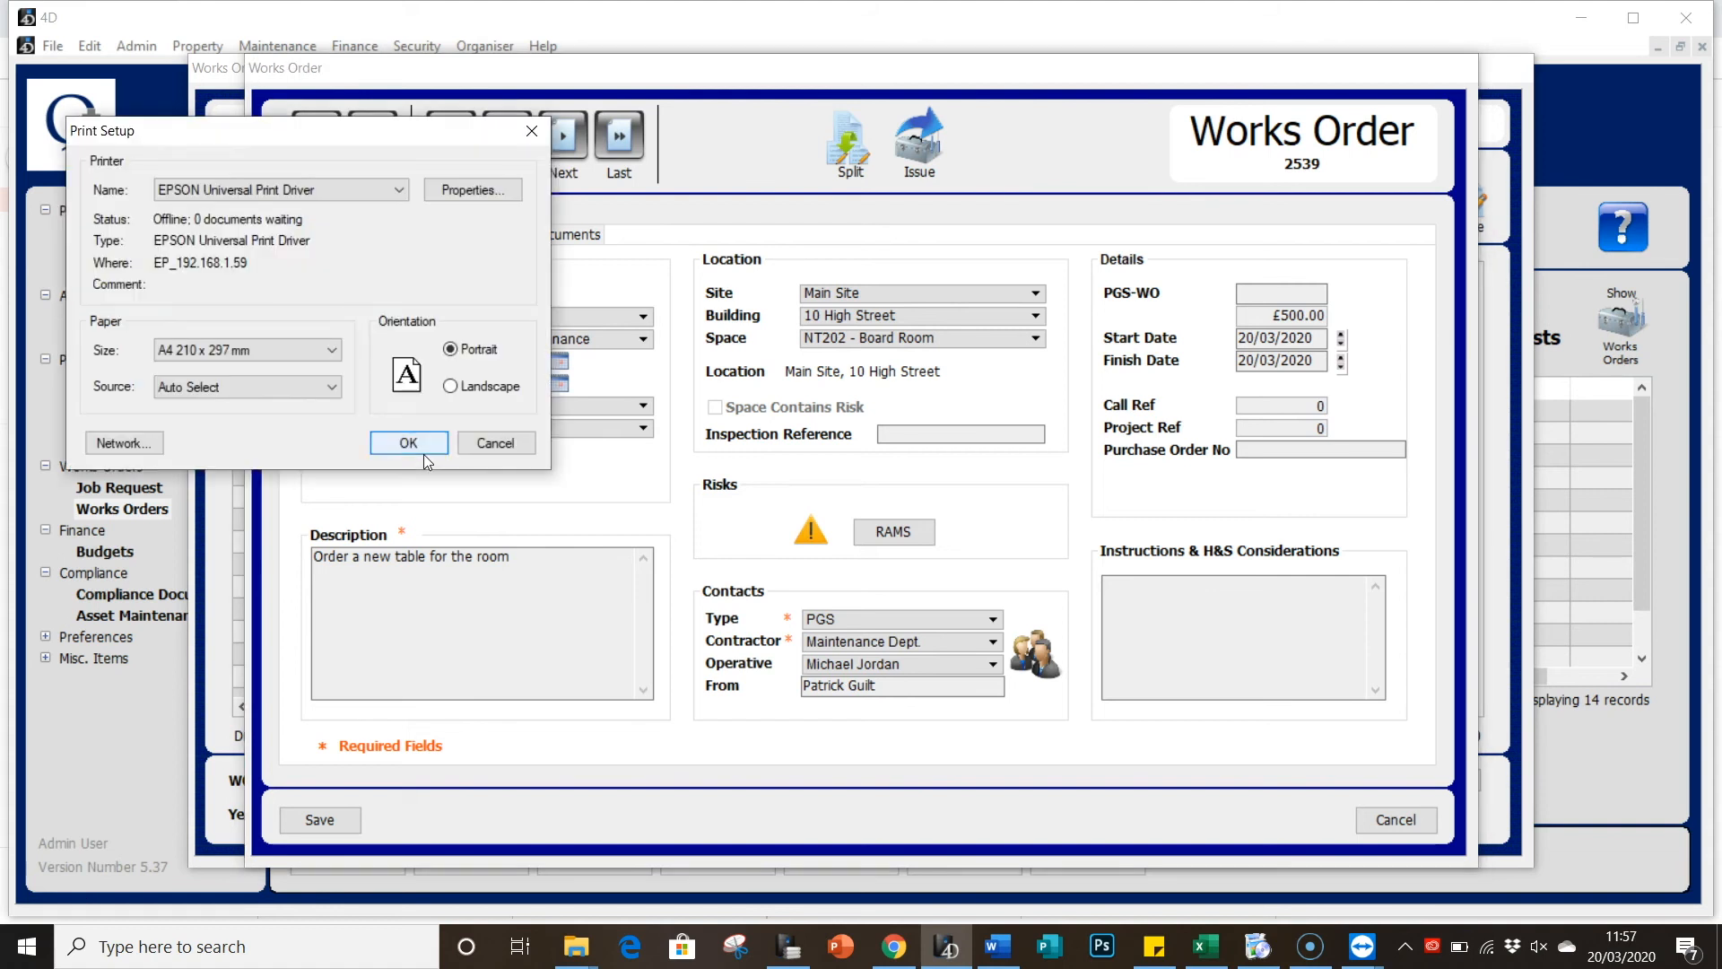
Step: Accept the printer setup and print the issued order with Print preview turned on
click(423, 454)
click(187, 476)
click(117, 491)
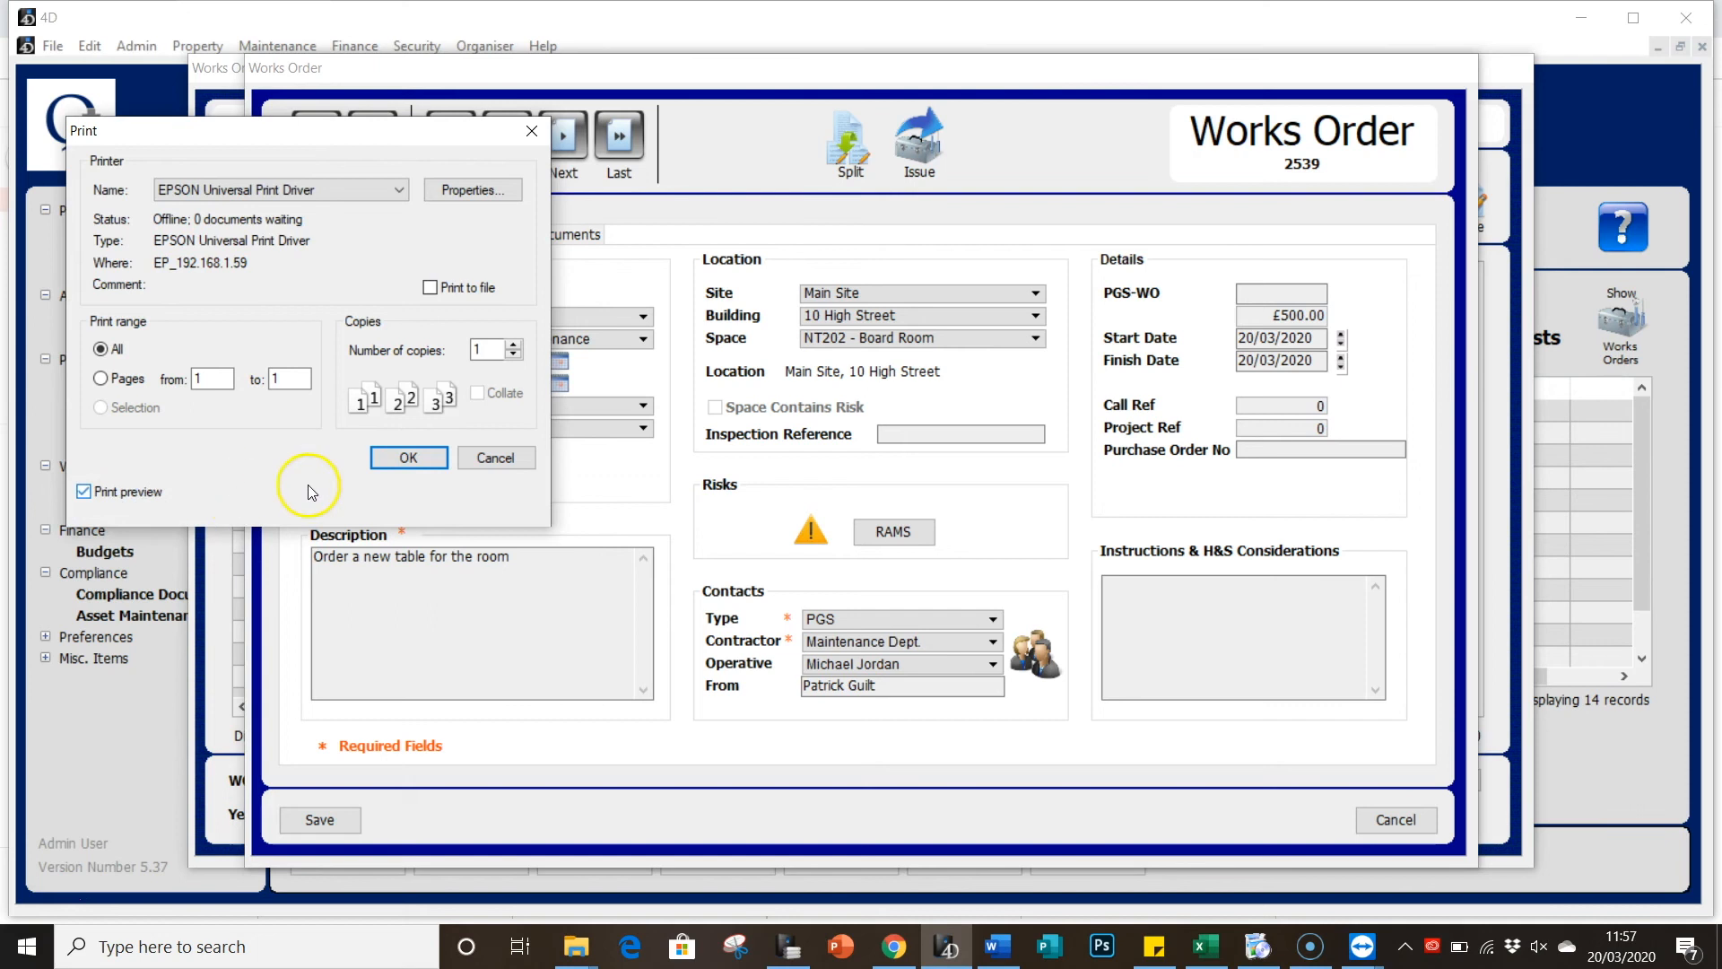
click(395, 460)
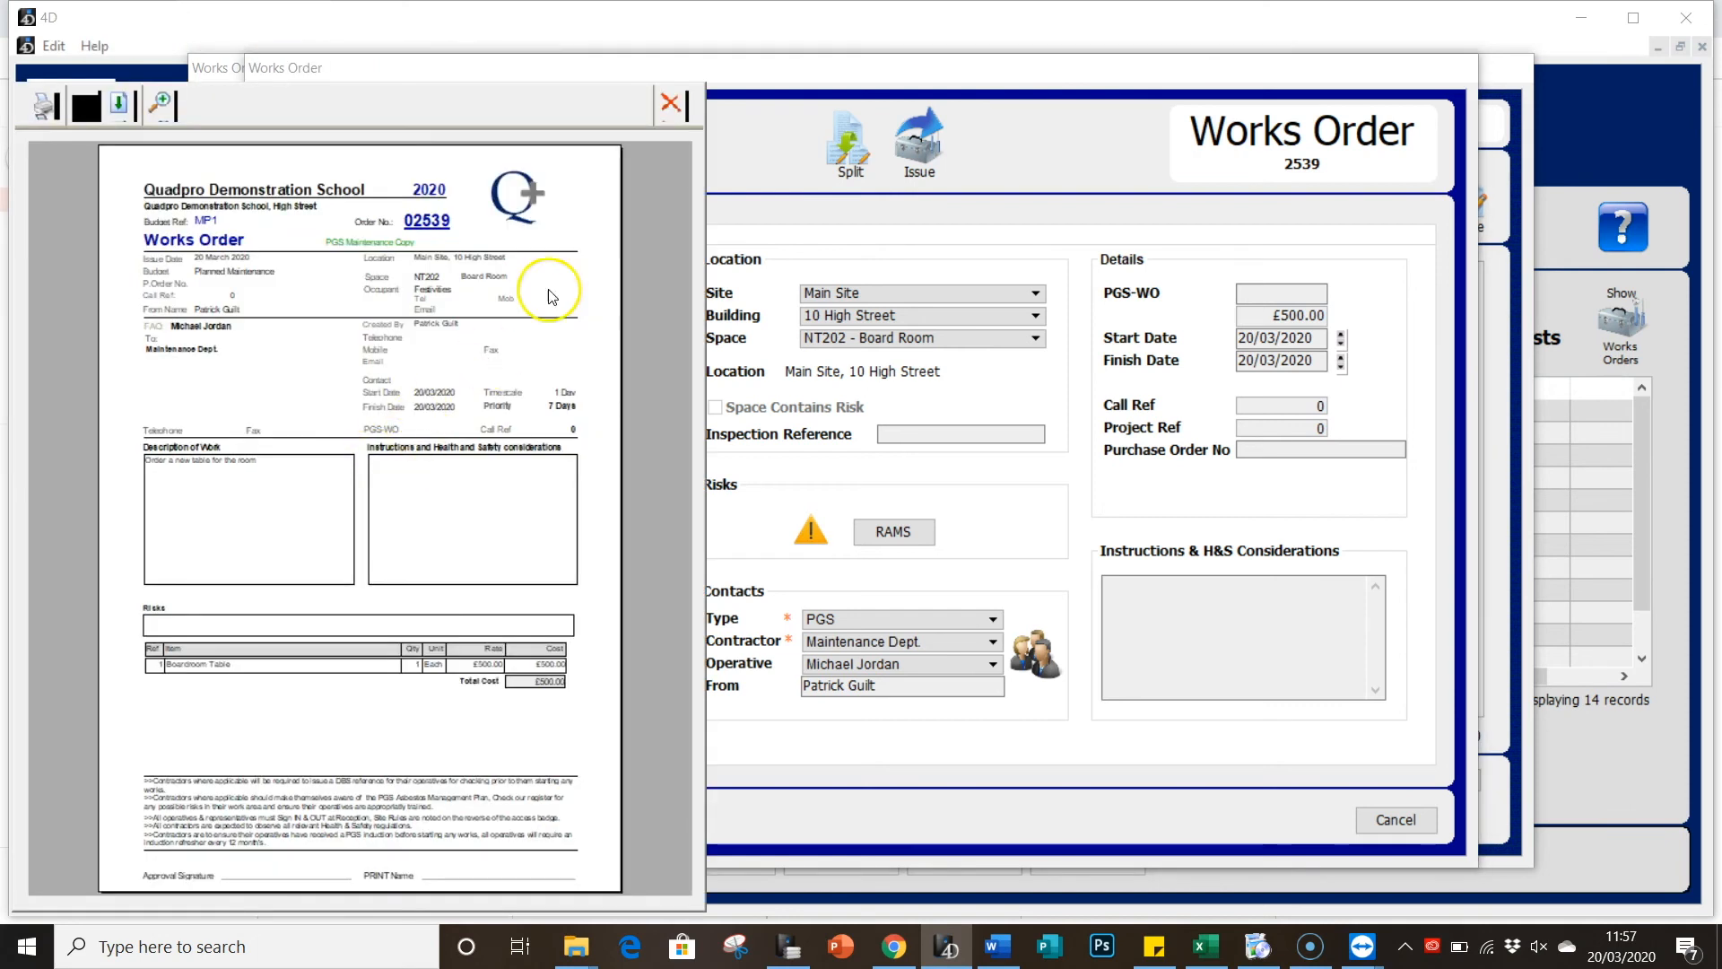
click(661, 101)
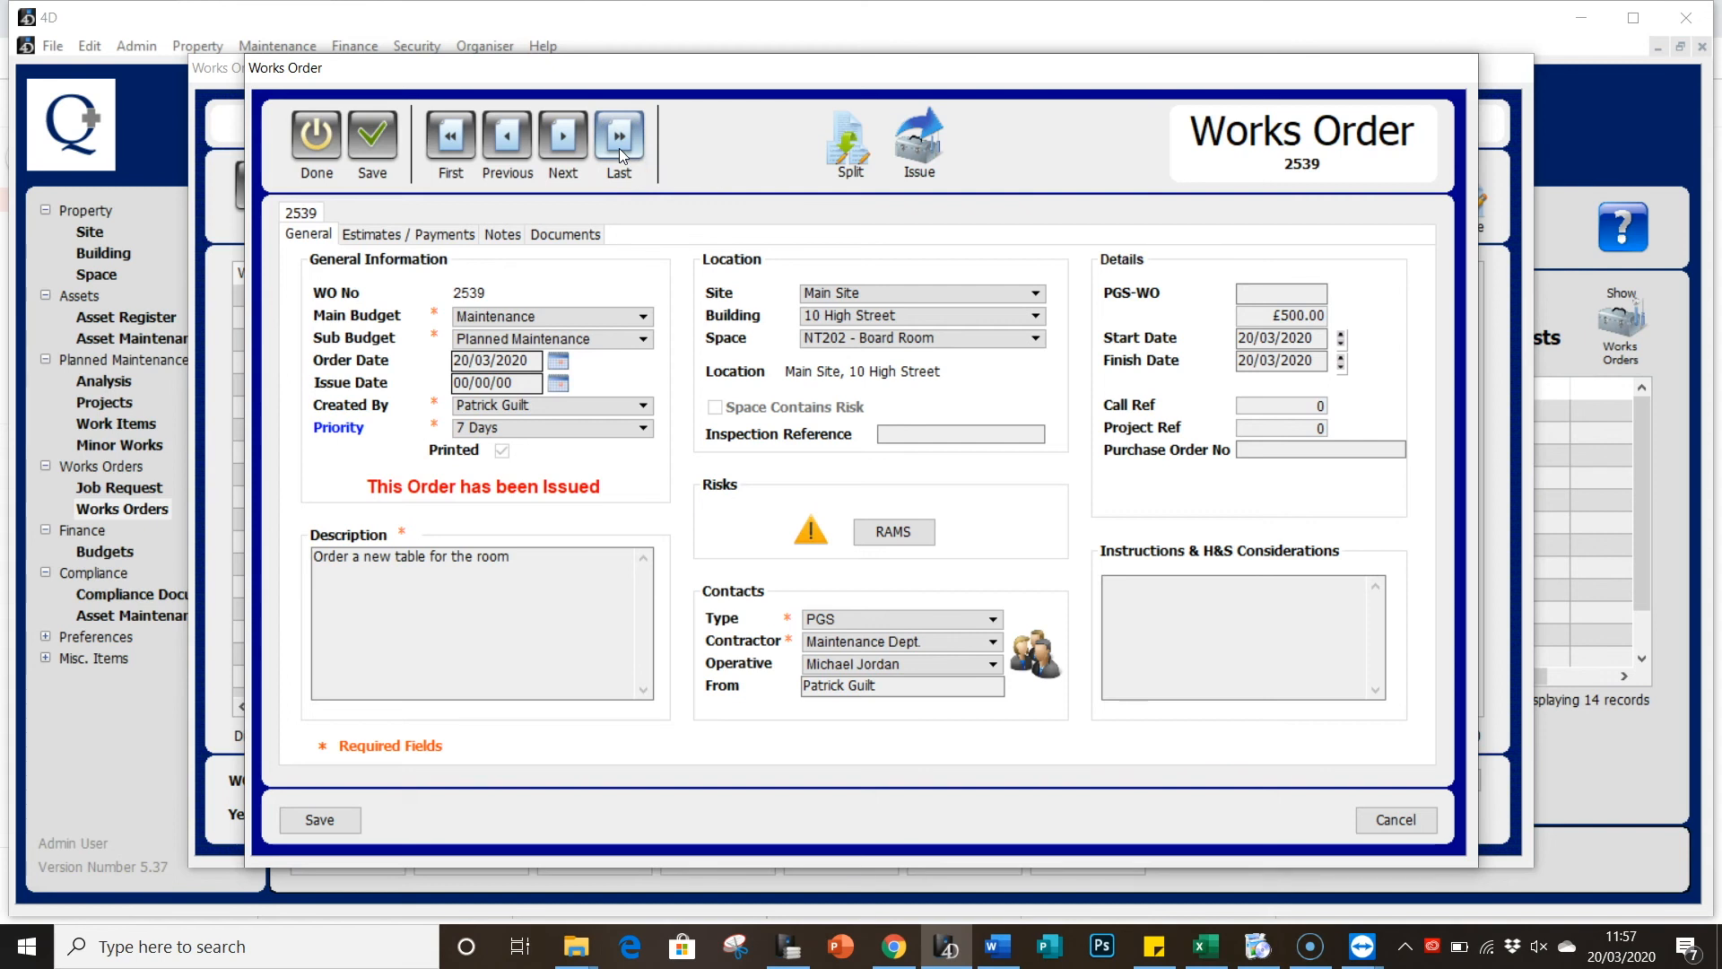
Step: Show Estimates / Payments for issued order 2539: £500.00 committed, £0.00 paid
click(415, 241)
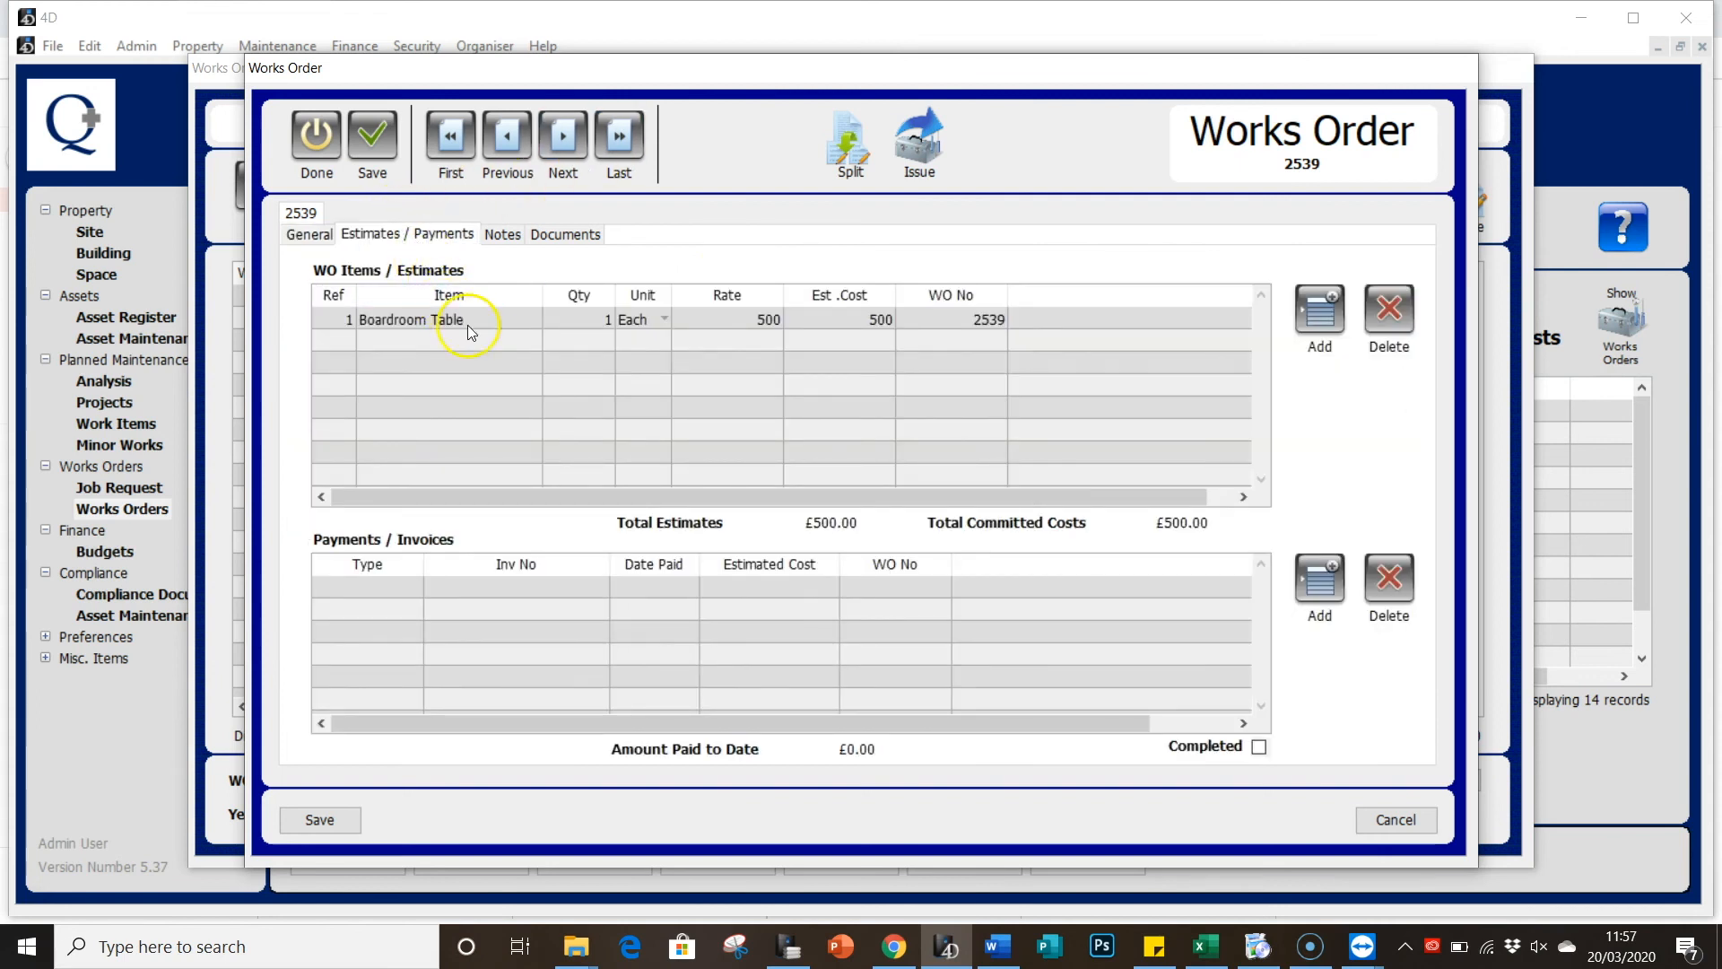
Step: Add and save a First payment of 400.00 against invoice 1234, dated 20/03/2020
click(1309, 592)
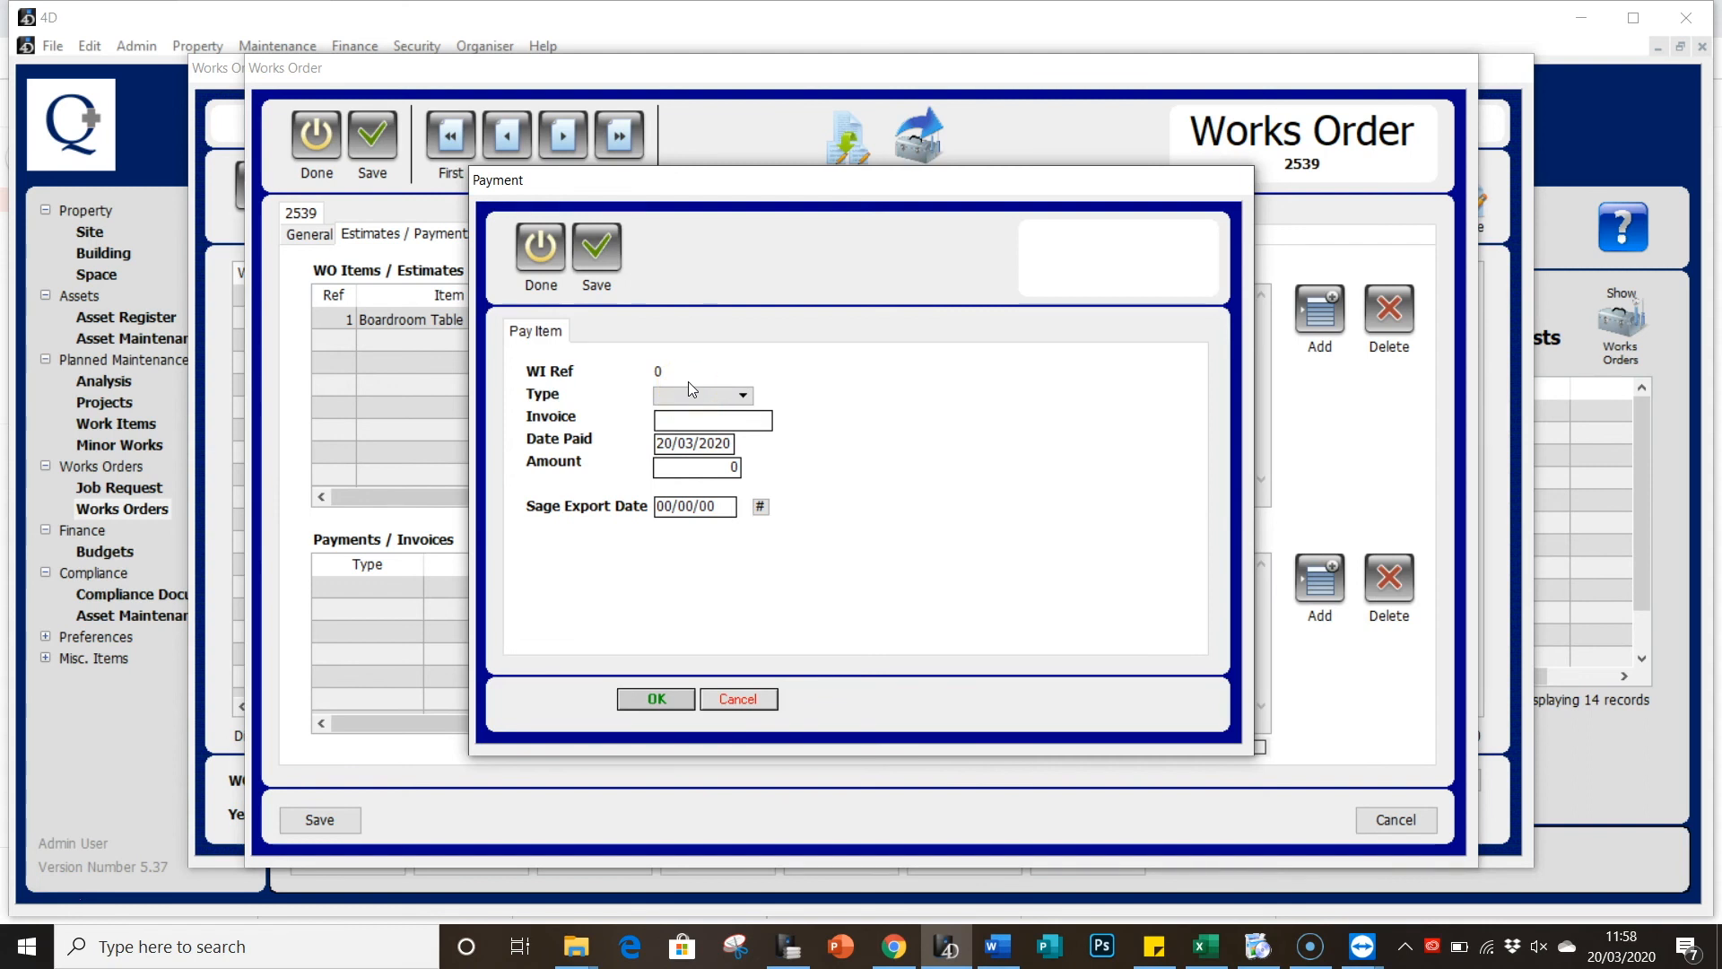
click(690, 395)
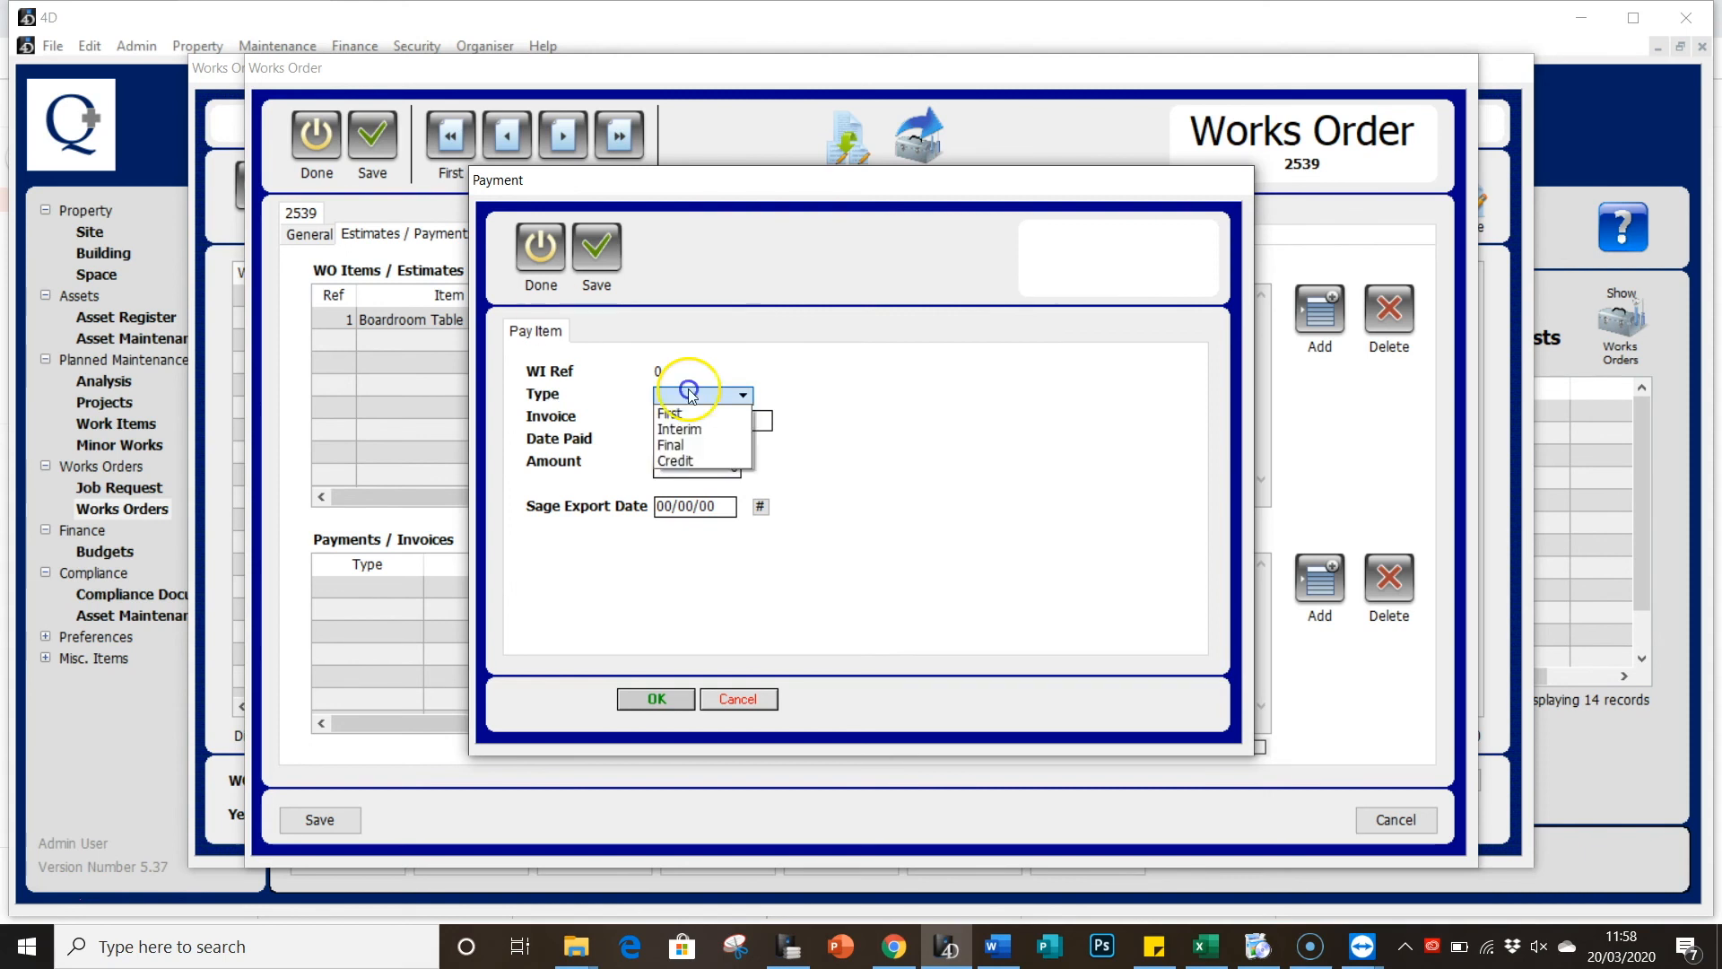
click(707, 415)
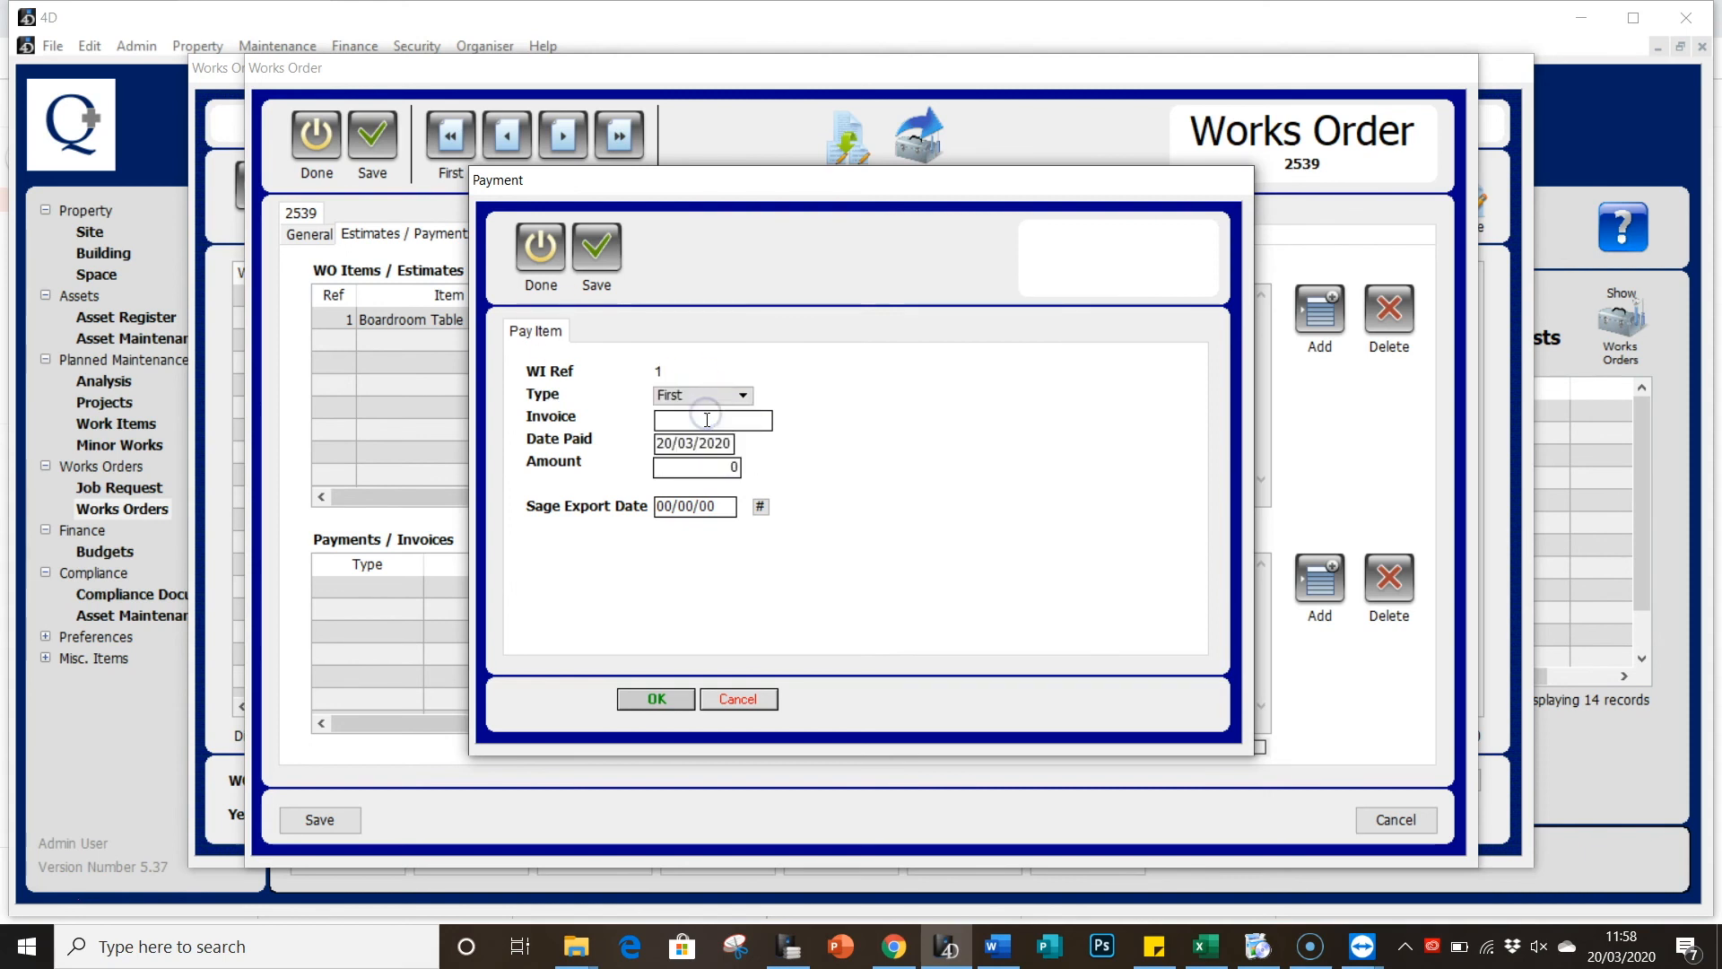
text(1234)
click(717, 425)
click(709, 443)
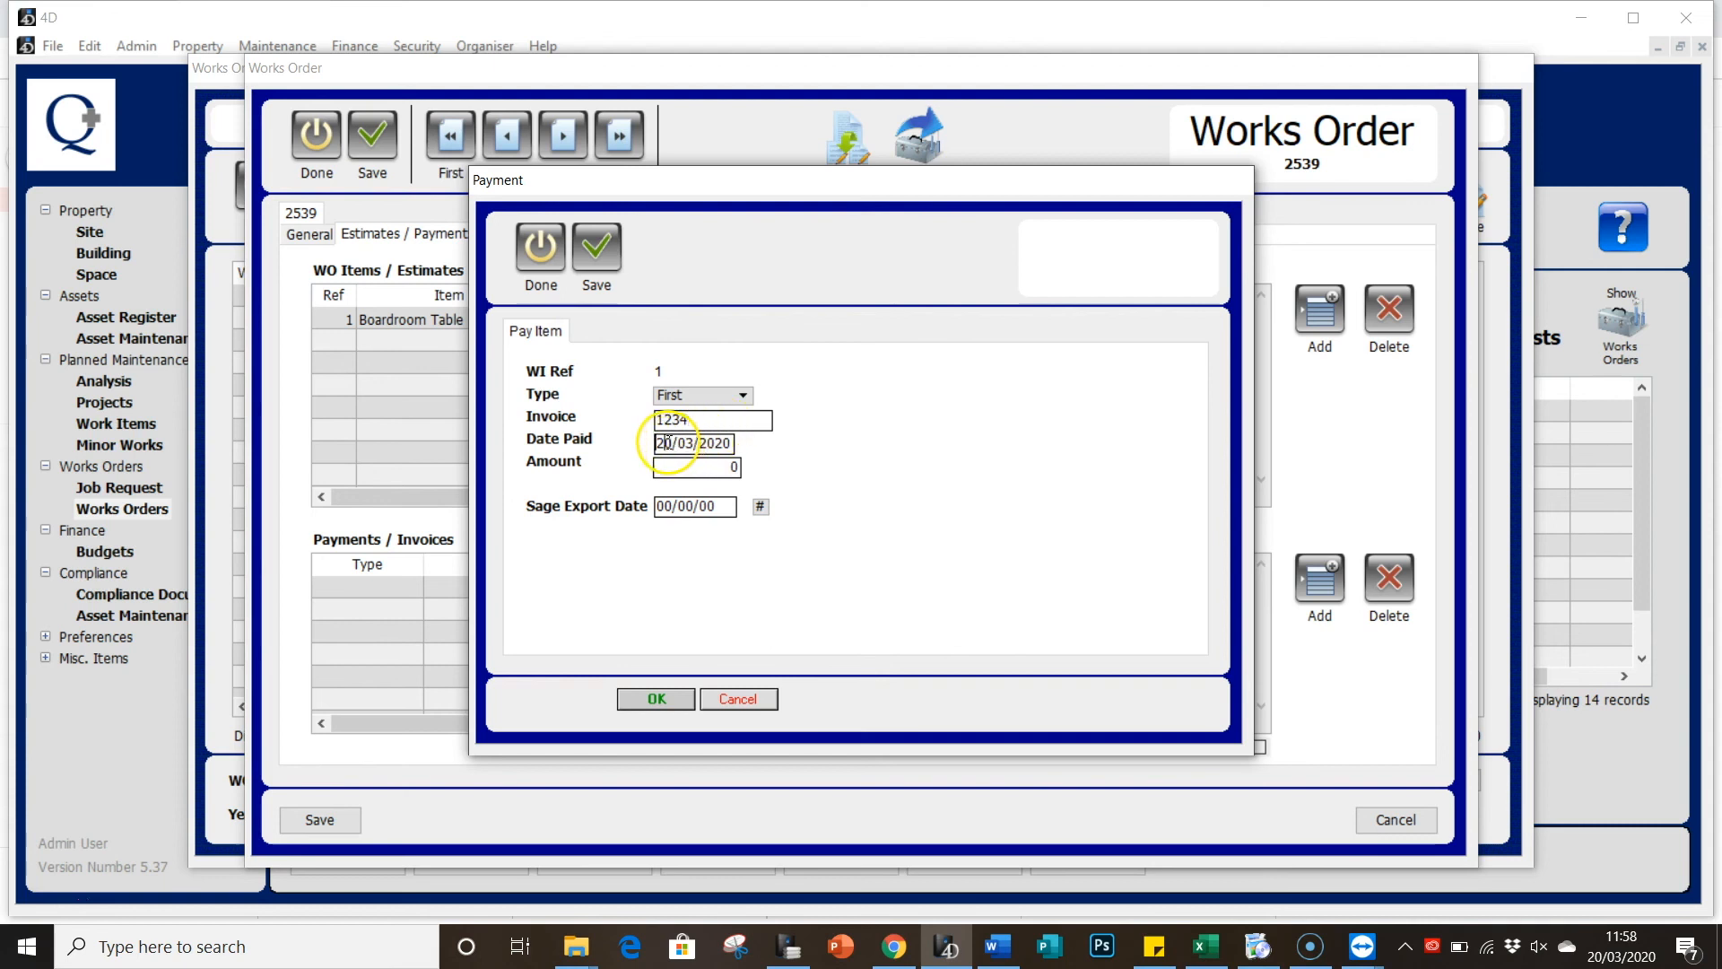
click(719, 469)
drag(720, 468, 779, 464)
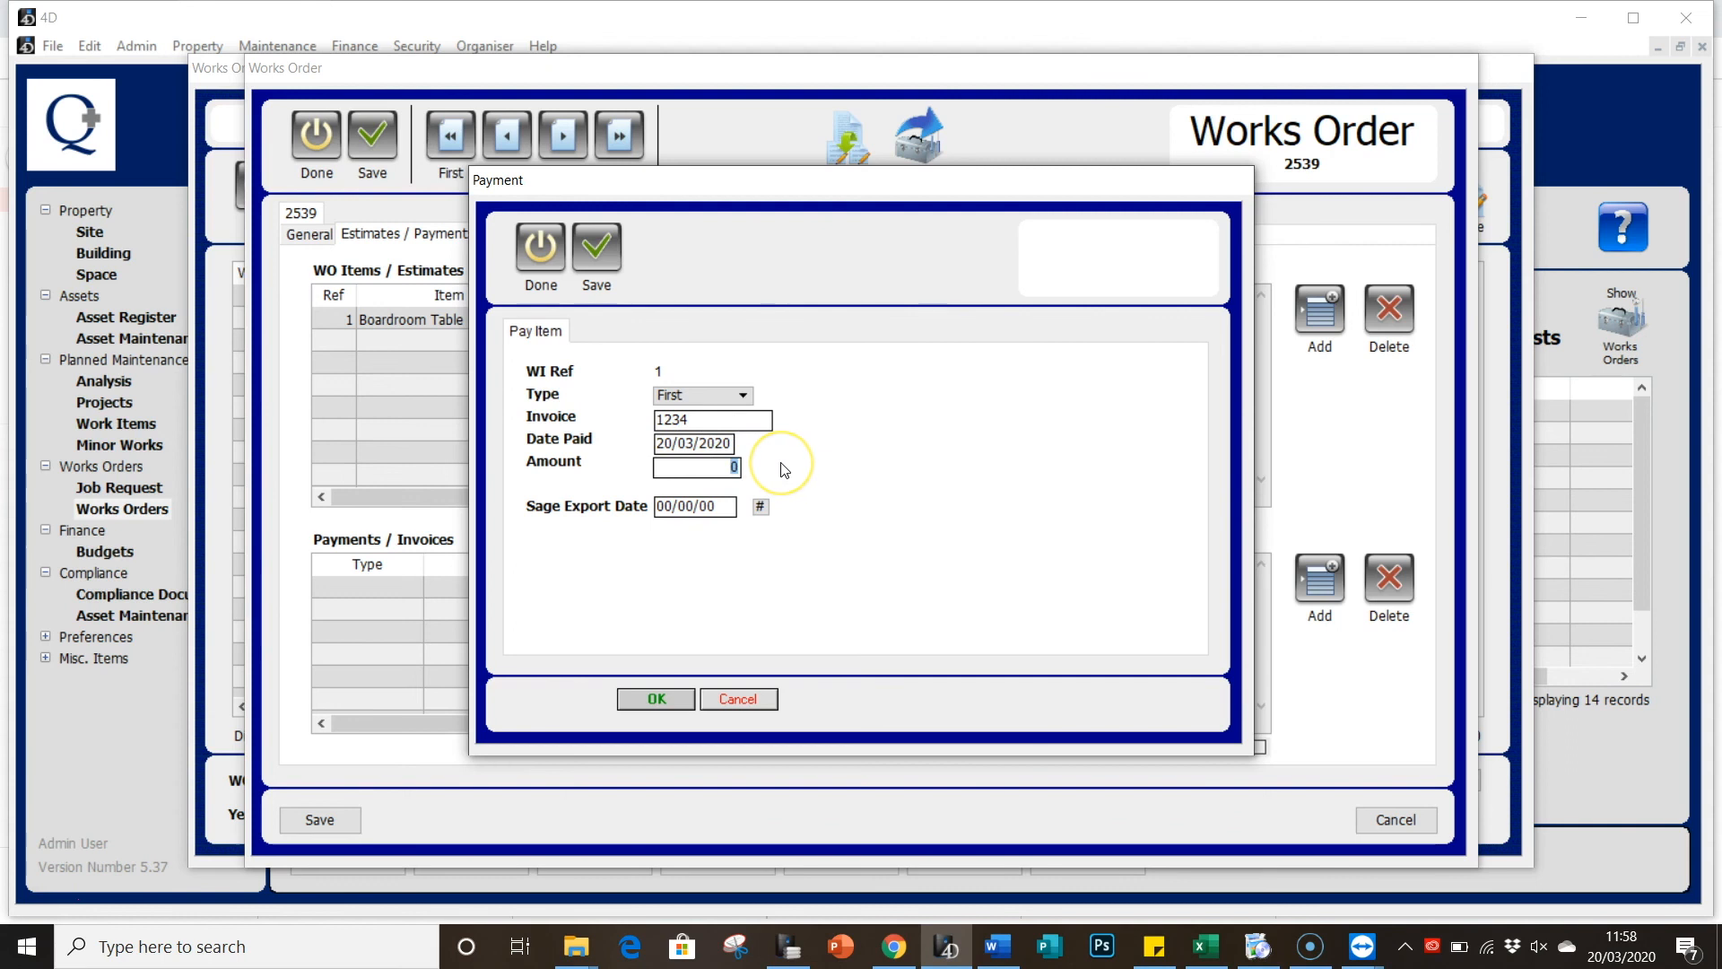
text(400)
click(726, 515)
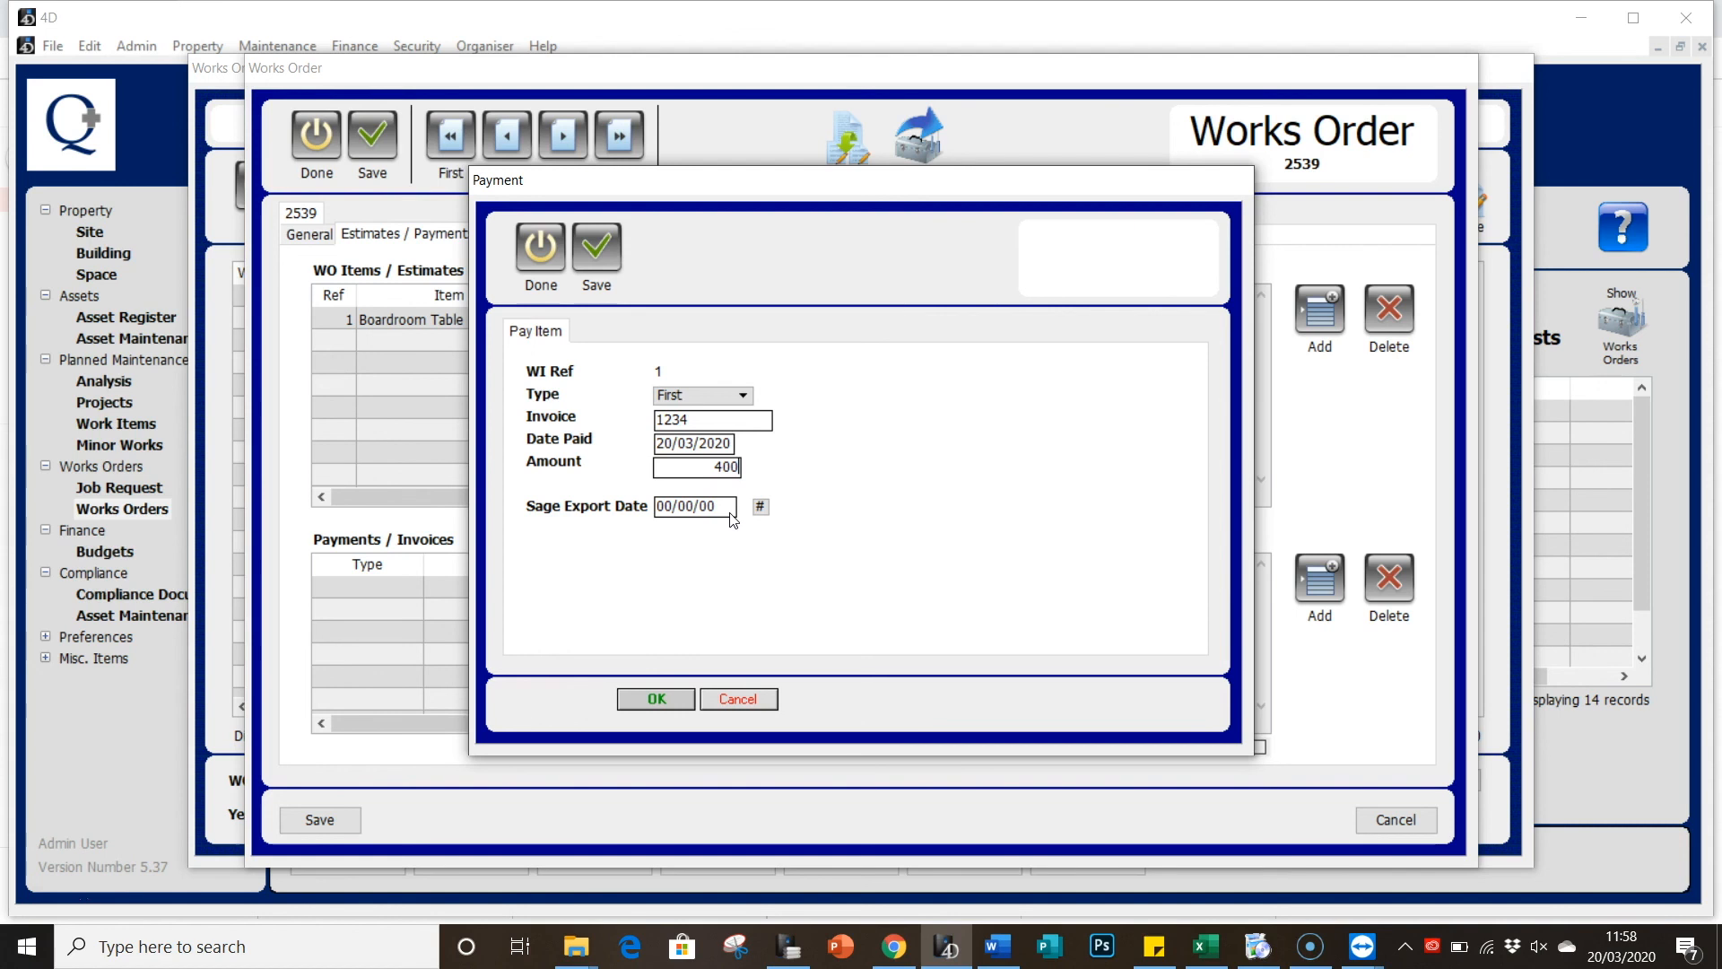
click(596, 256)
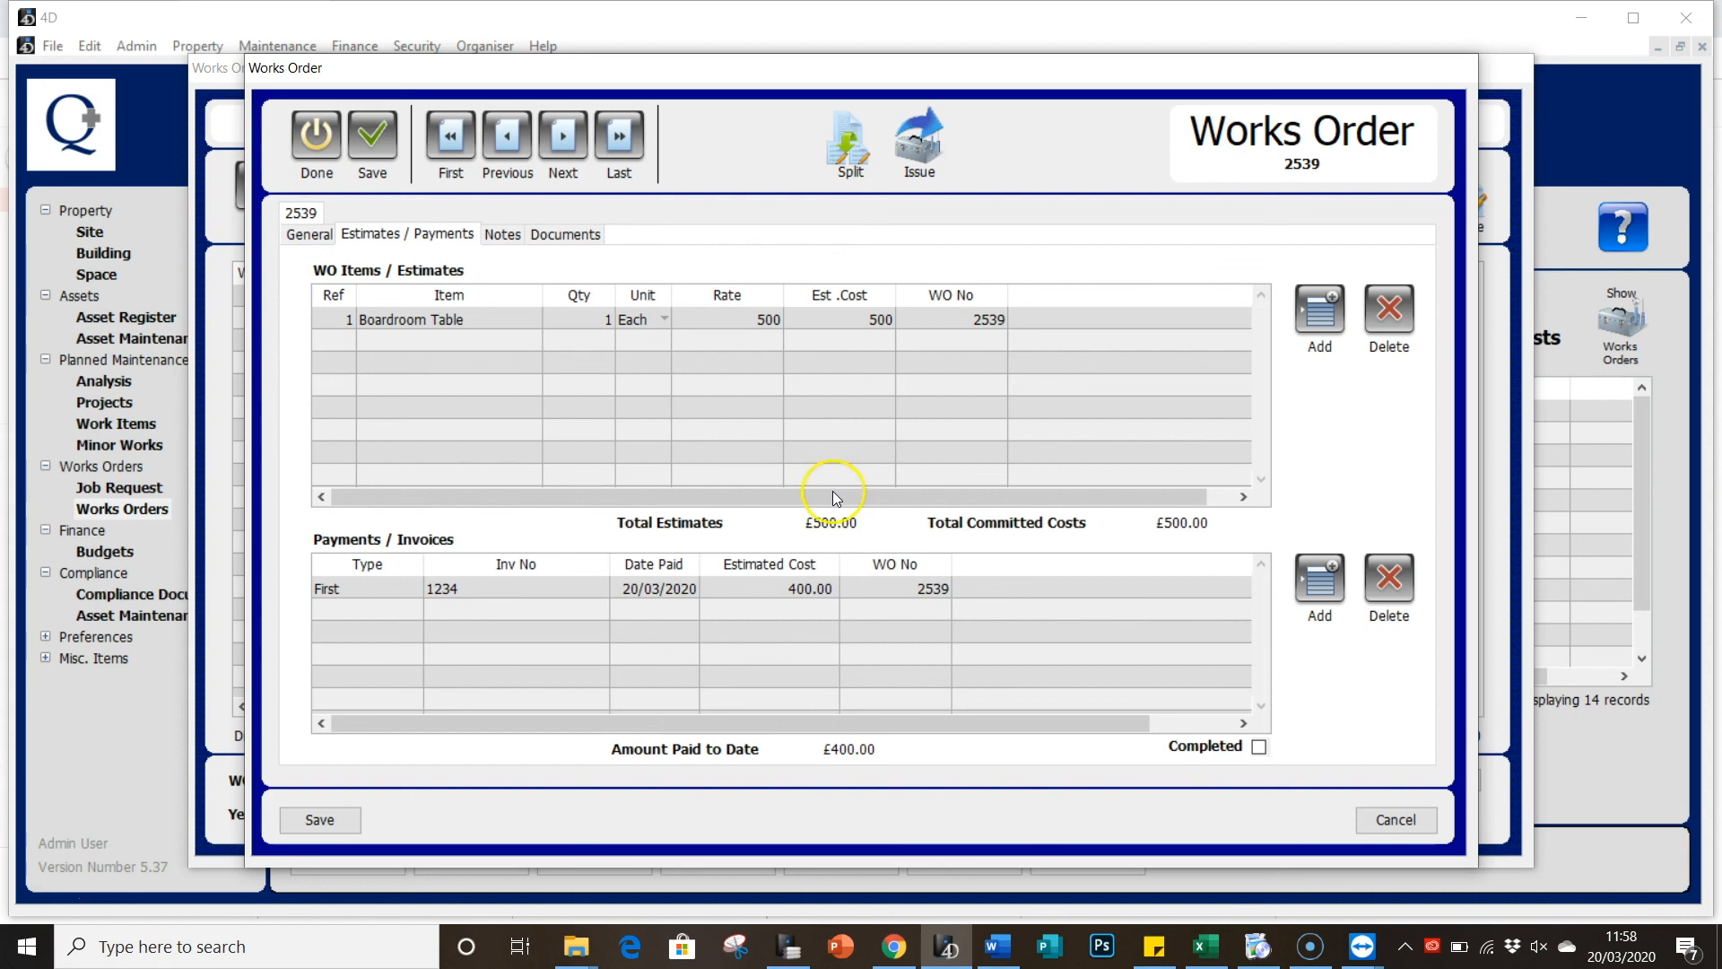
Step: Add a Final payment of 100.00 against invoice 456
click(1315, 592)
click(708, 395)
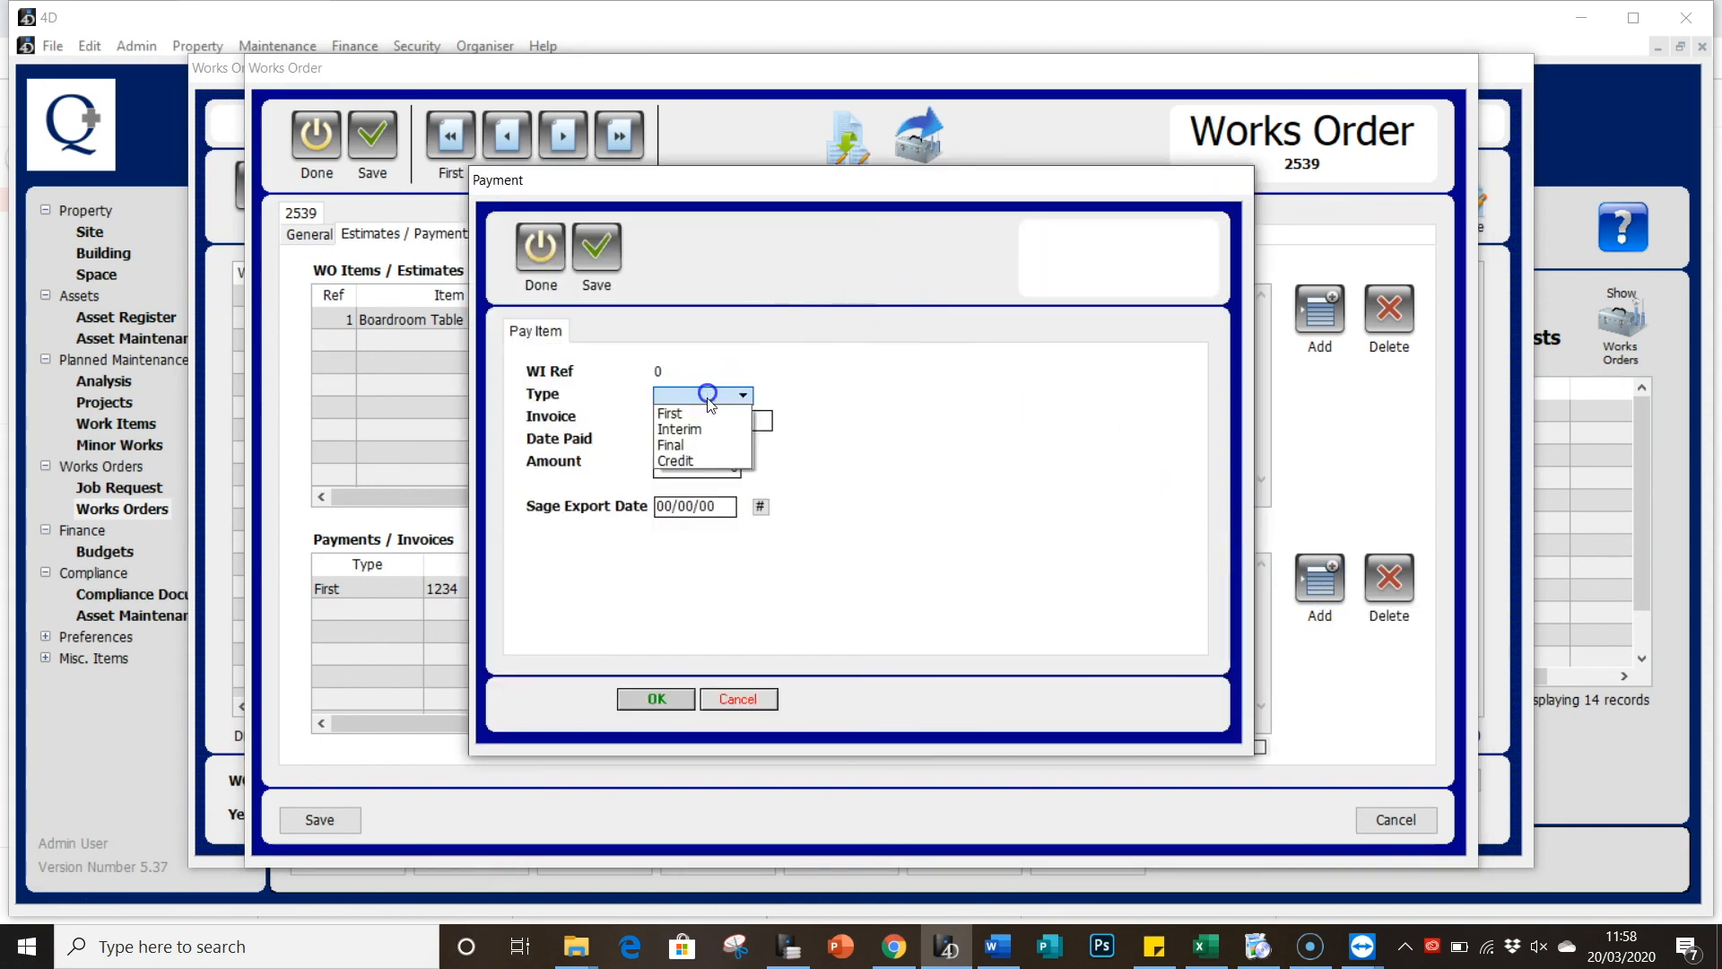
click(705, 445)
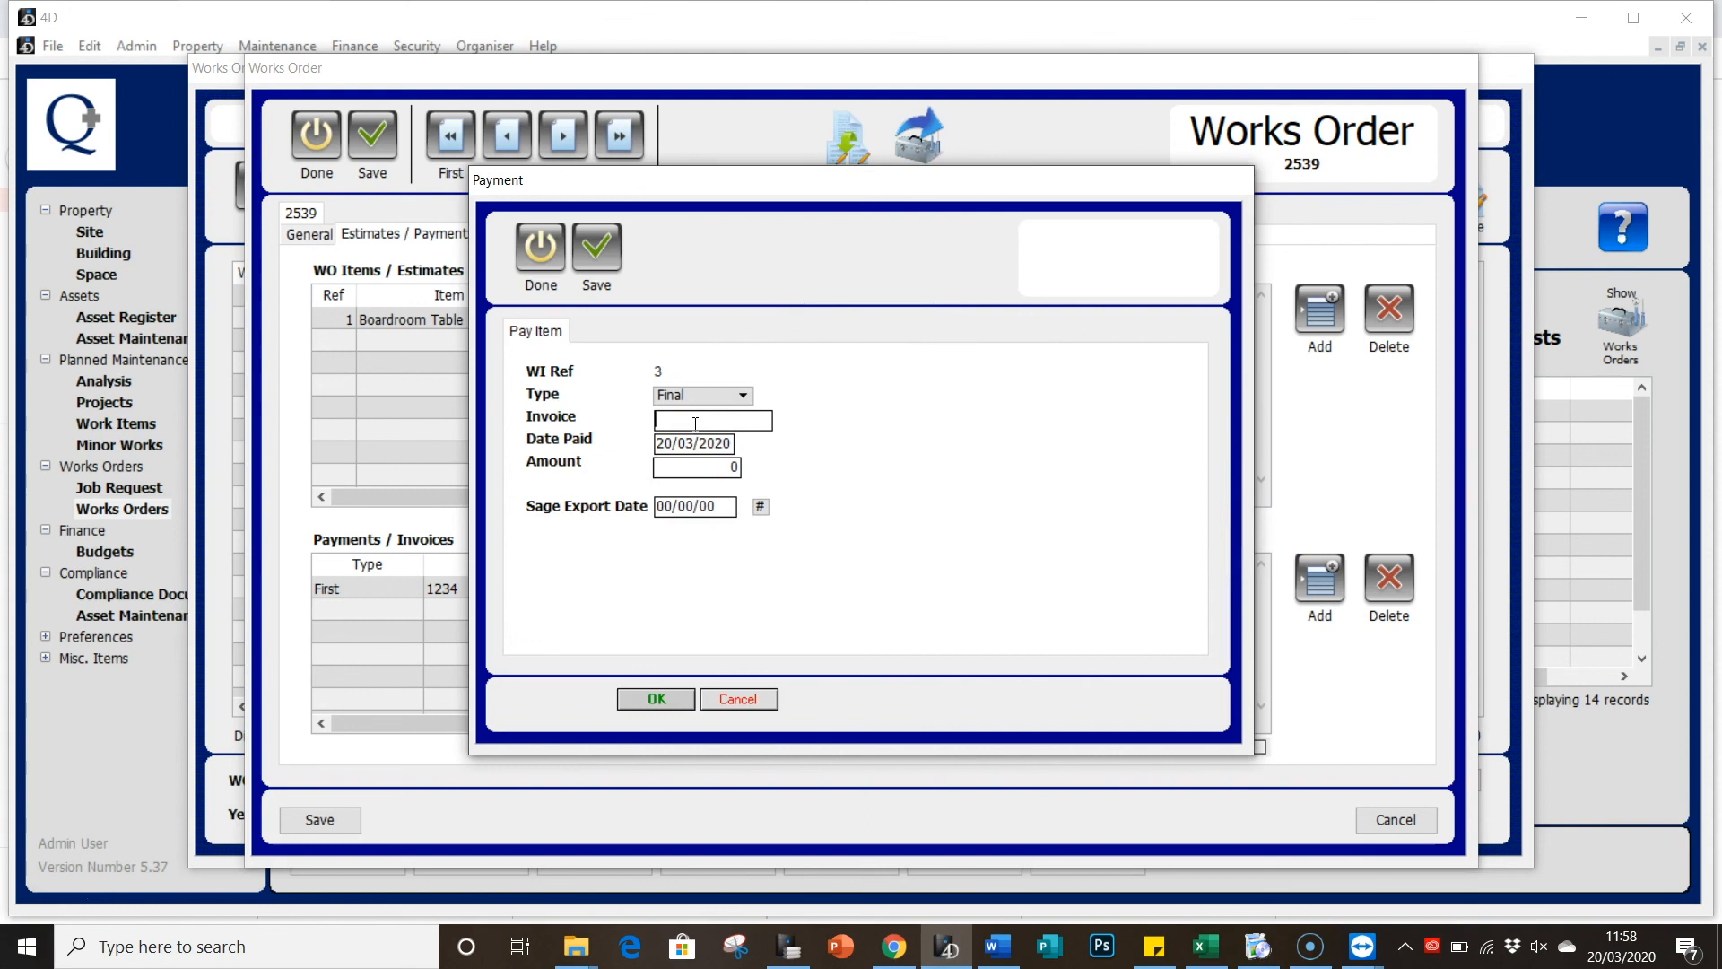
text(456)
click(701, 467)
text(100)
click(657, 699)
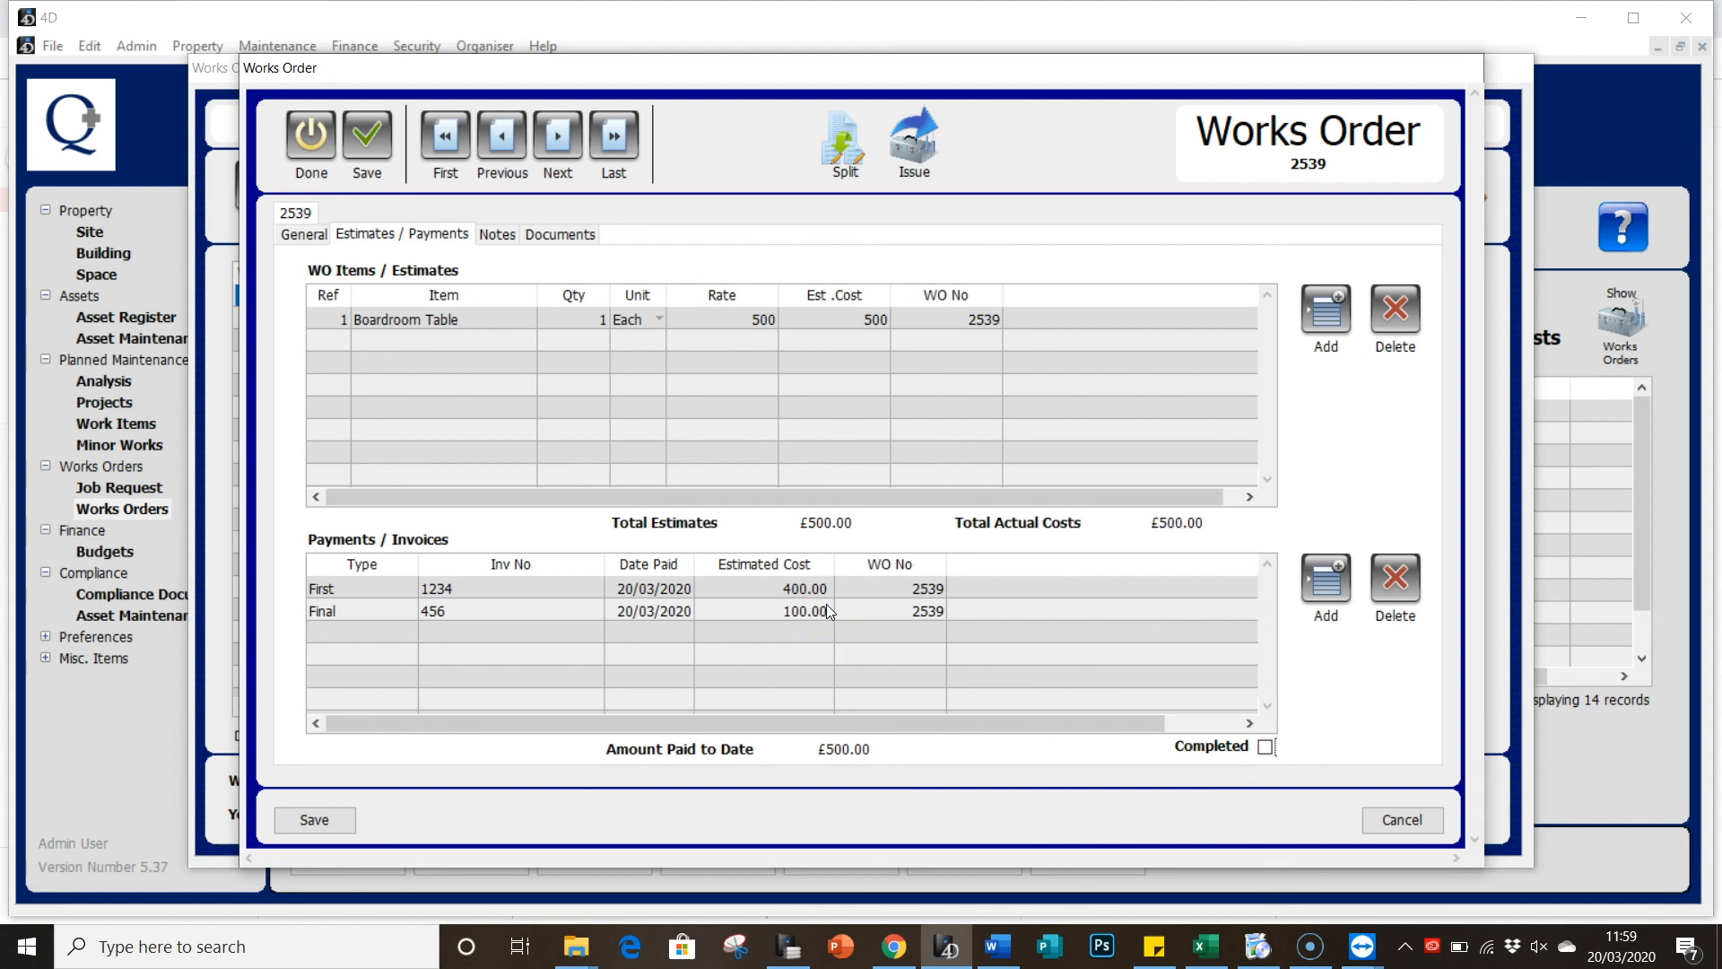
Step: Mark works order 2539 as completed, save it, and close the Works Orders list
click(1263, 748)
click(370, 143)
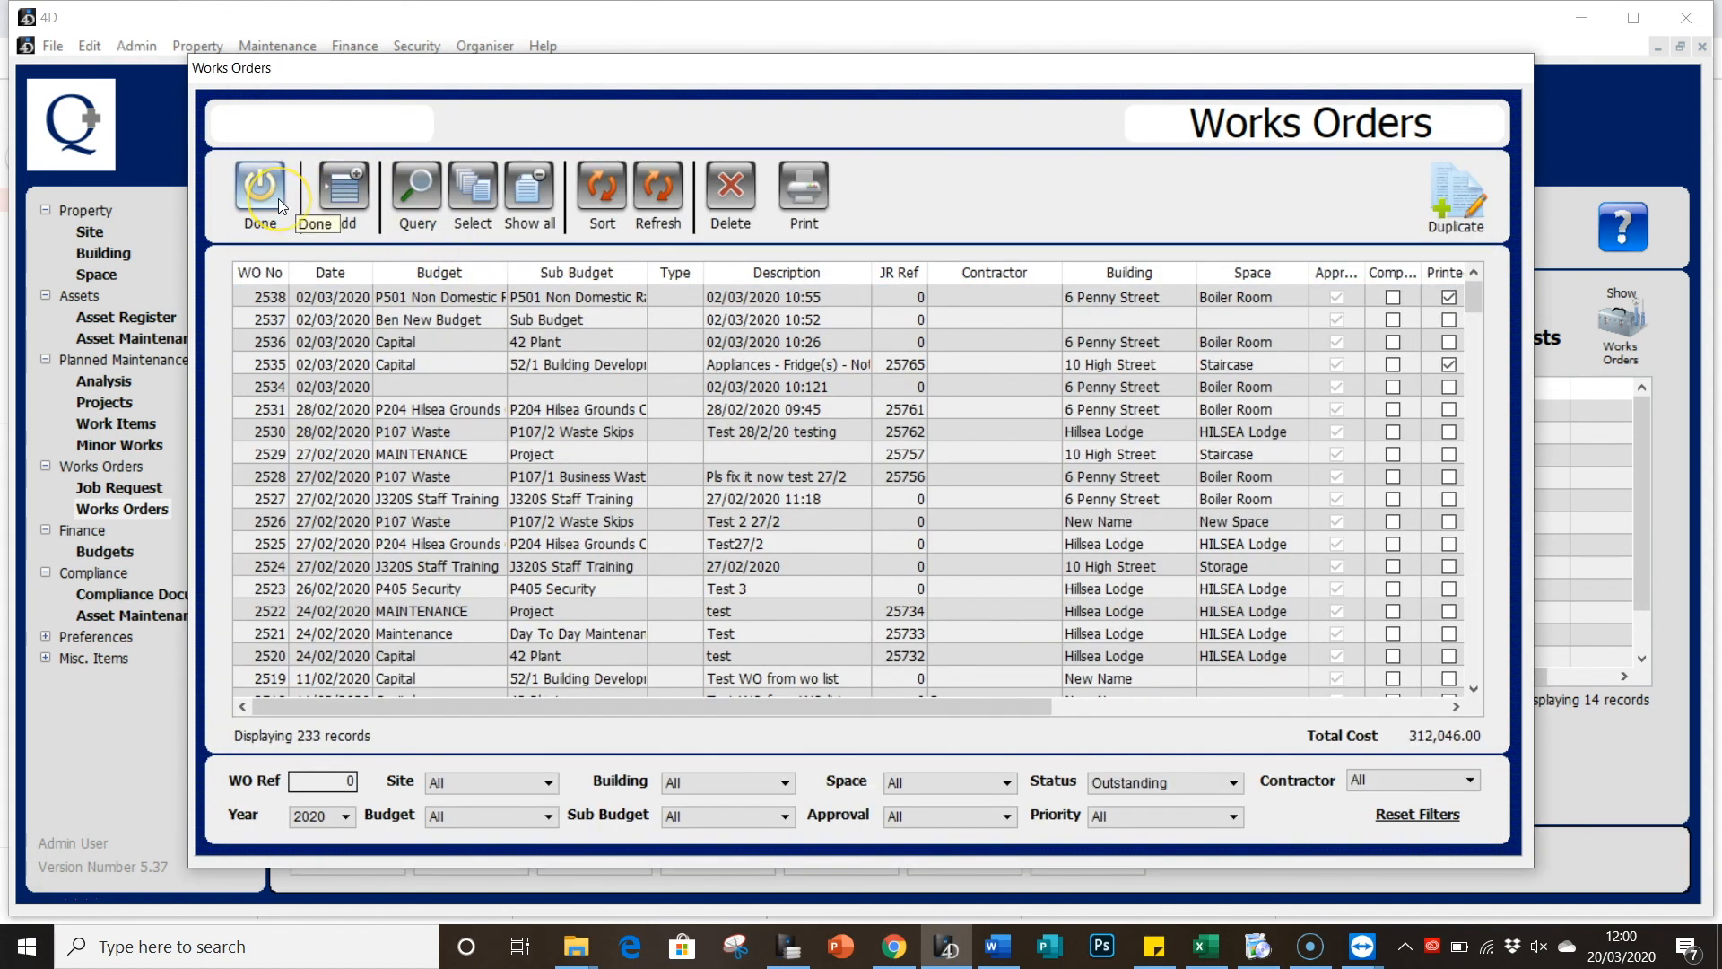
click(262, 193)
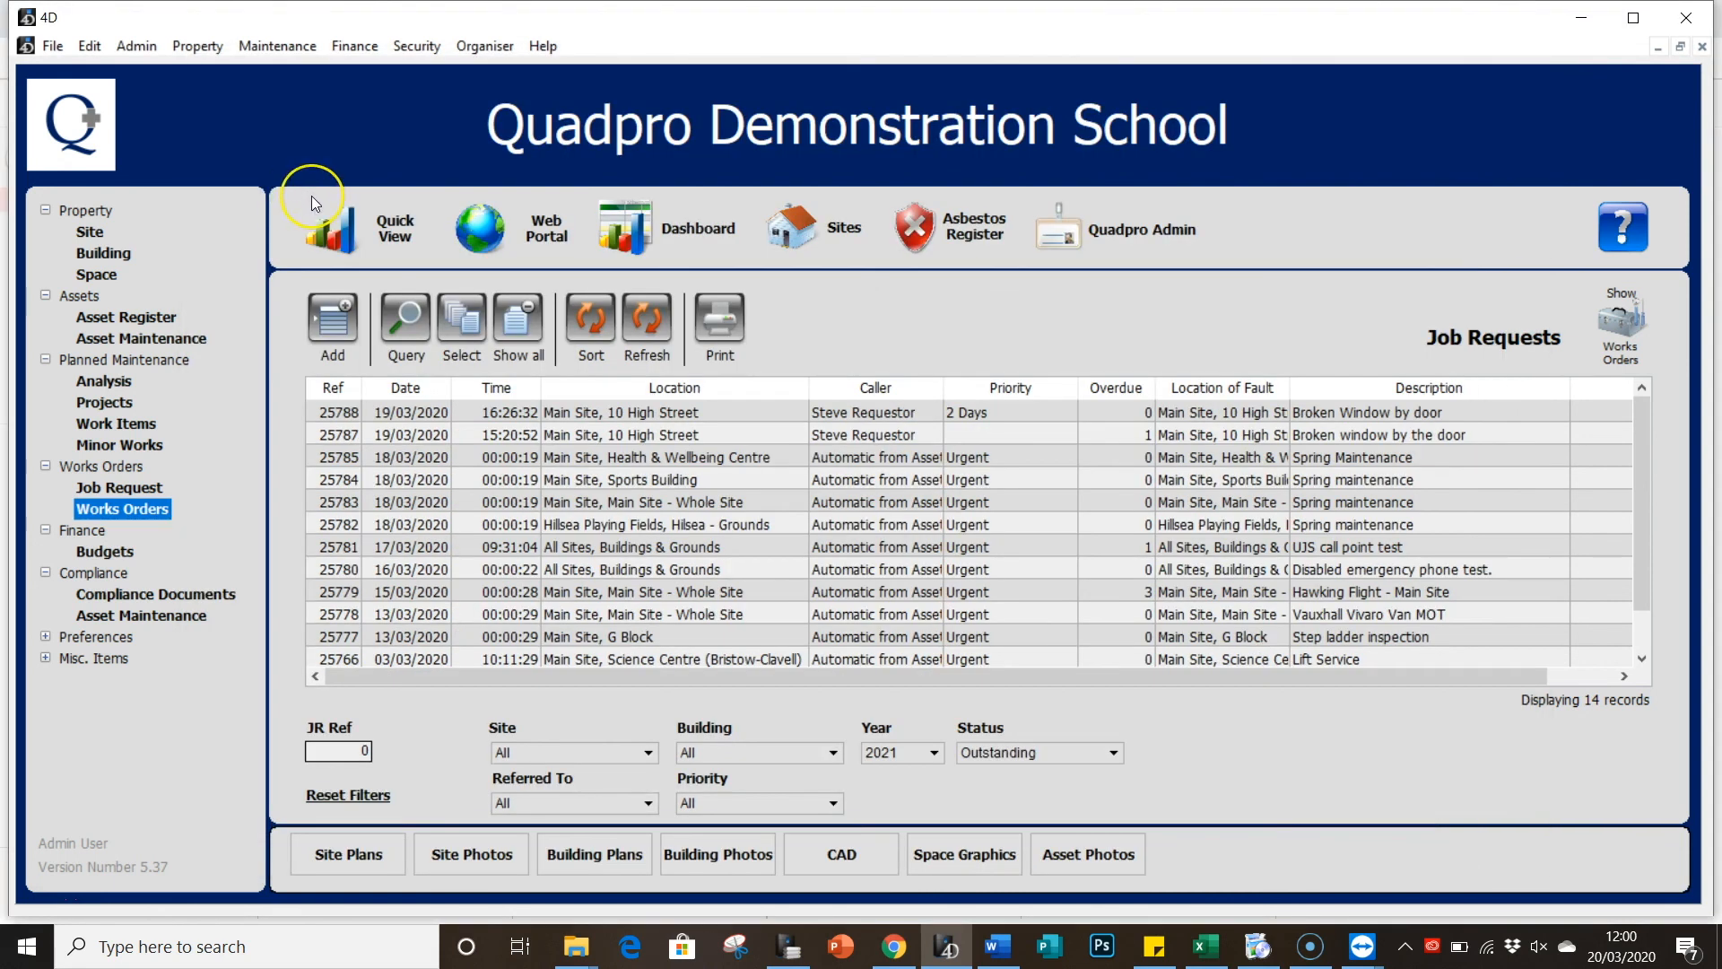